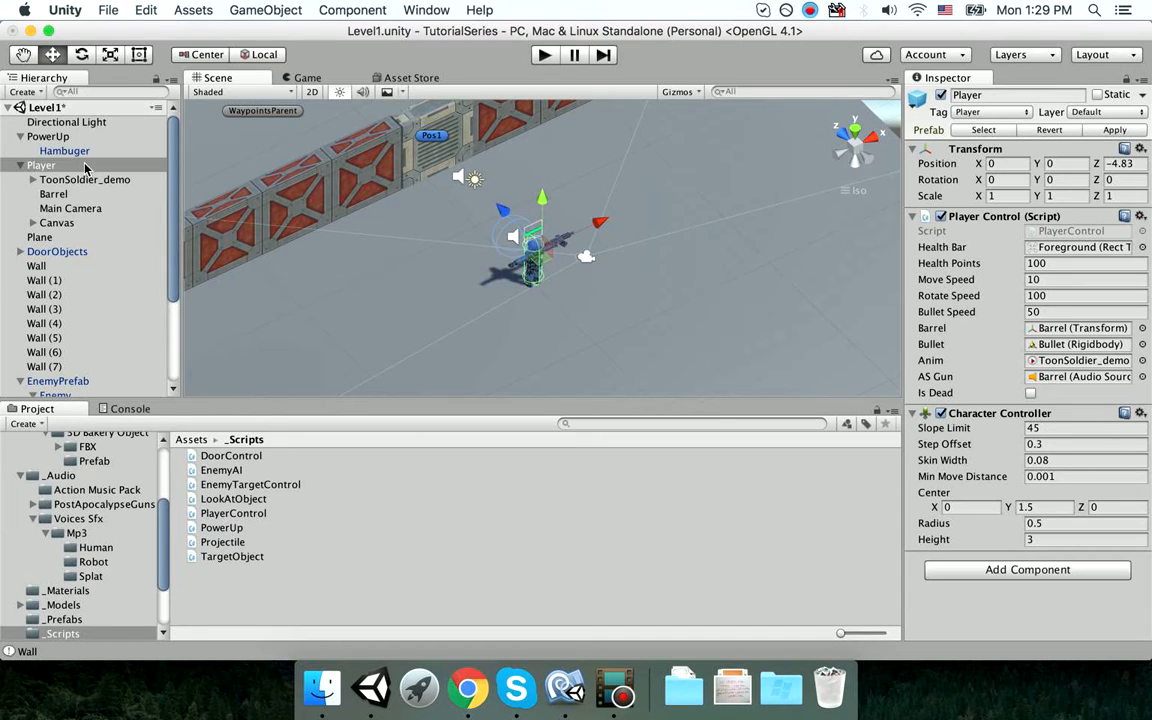
Add an Audio Source component to the Player object.
left_click(80, 165)
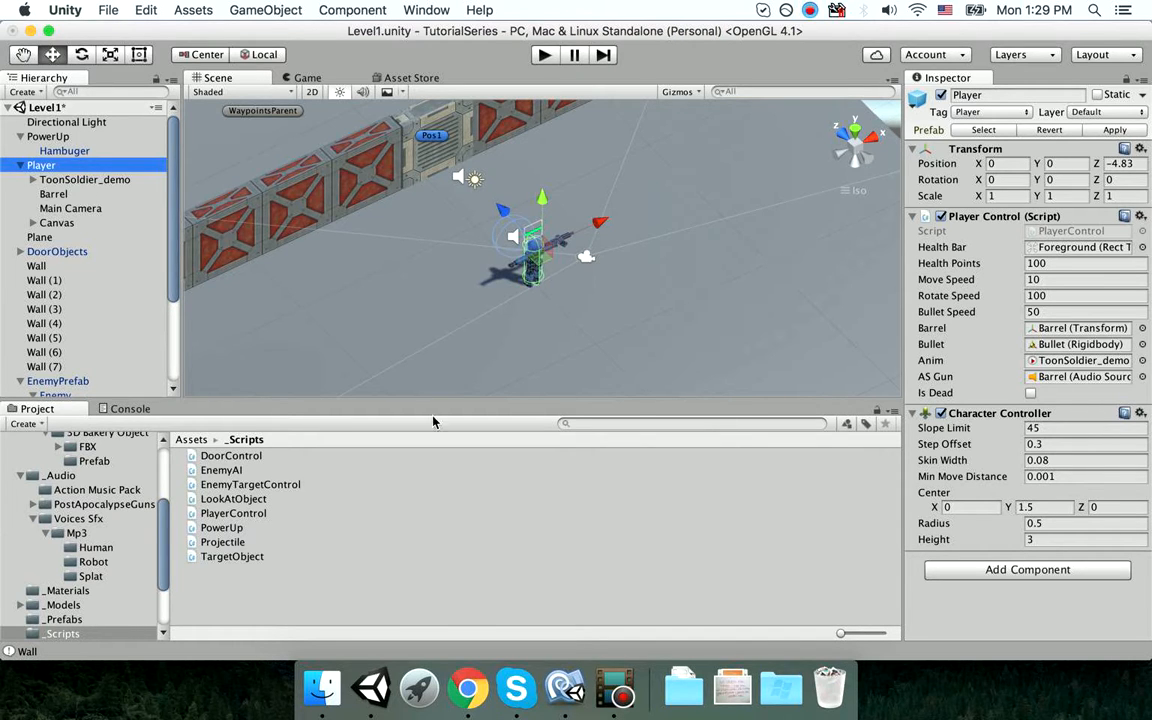
right_click_drag(455, 294, 656, 298)
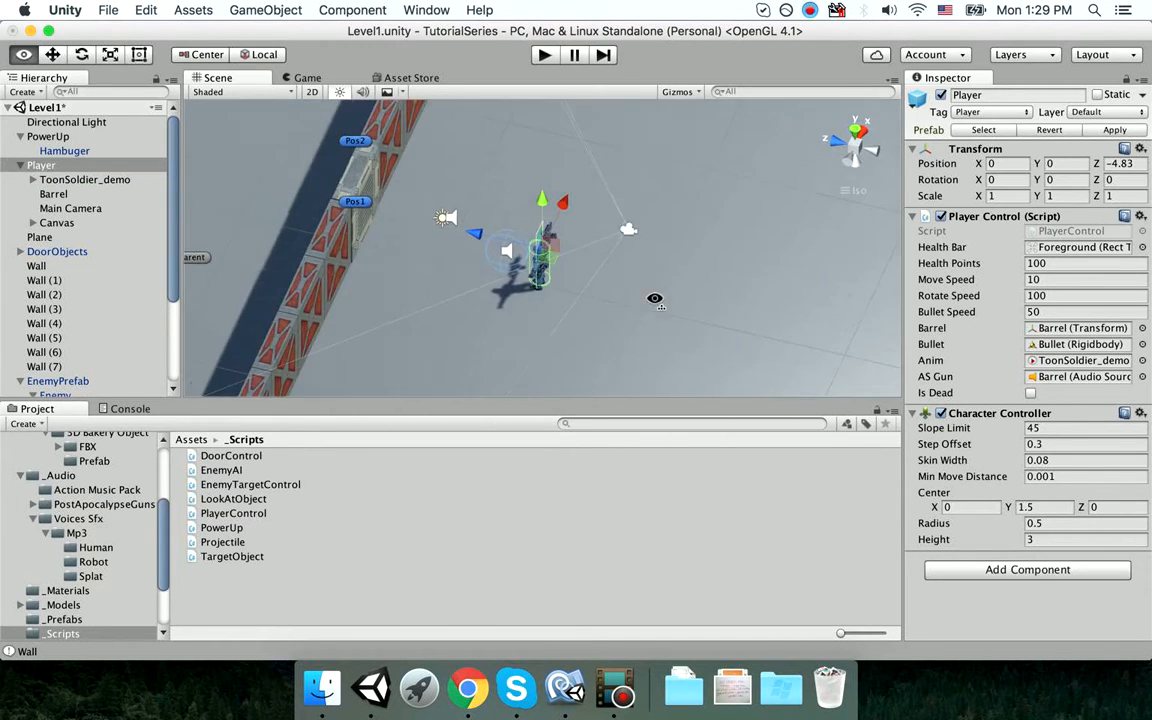
middle_click_drag(656, 298, 795, 298)
right_click_drag(795, 298, 698, 290)
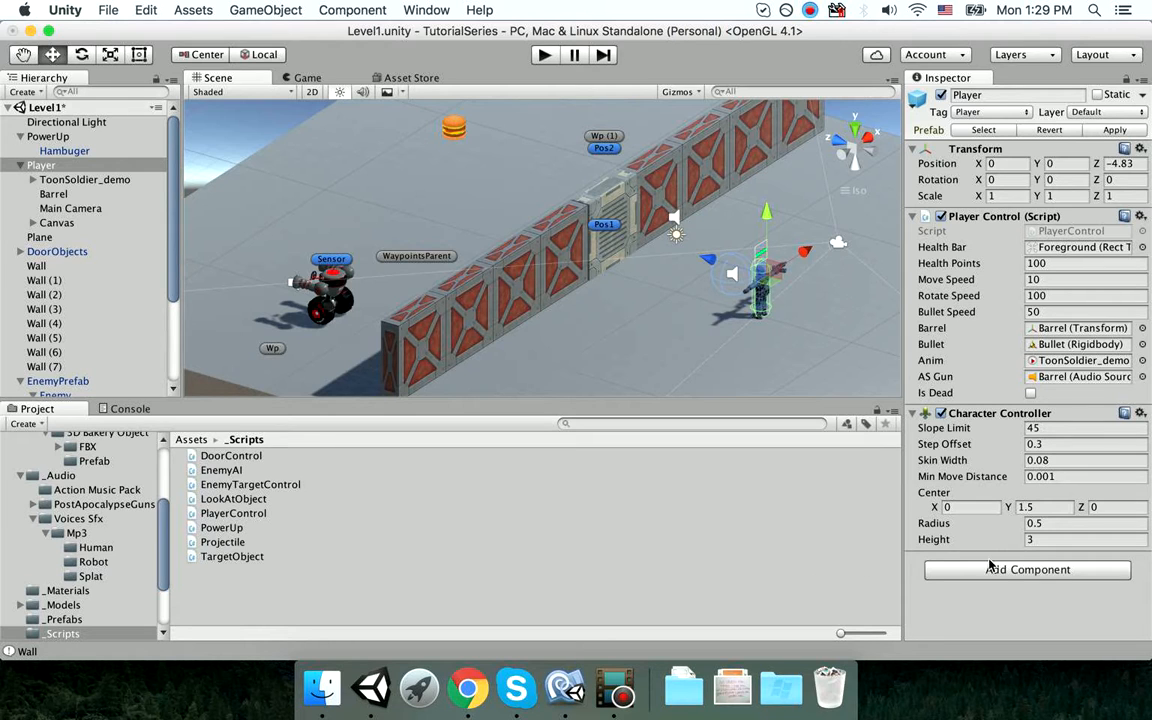
left_click(42, 161)
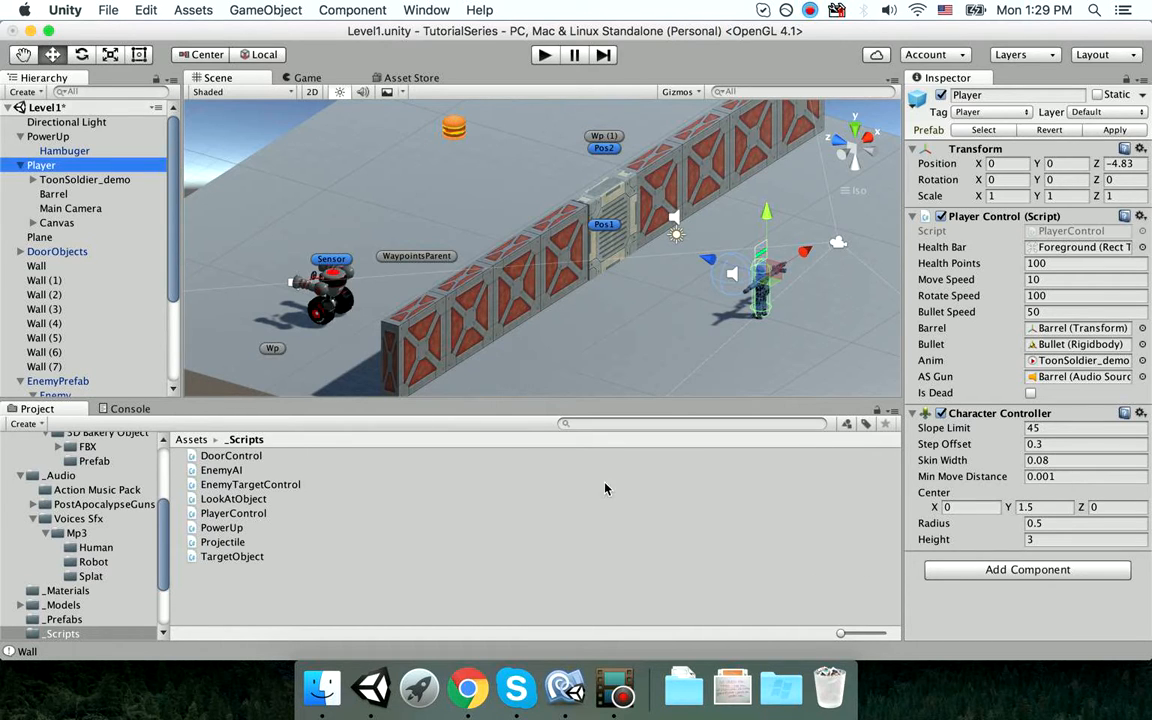
left_click(967, 569)
key("Return")
scroll(1007, 546, "down", 5)
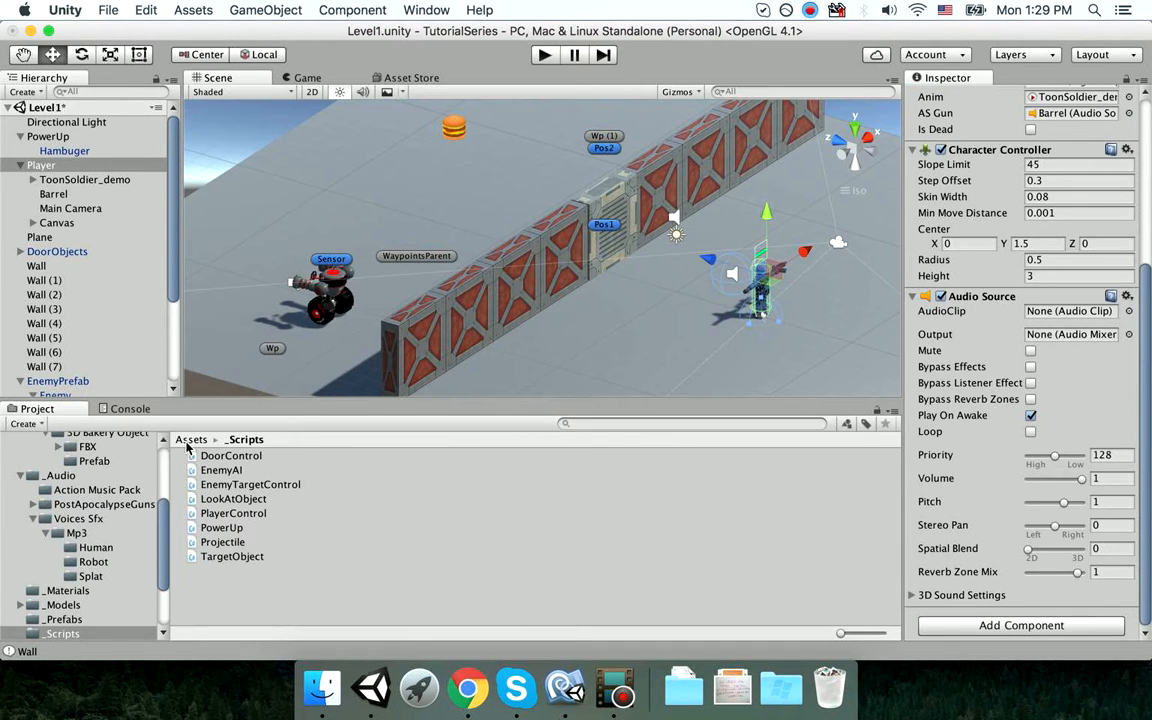
Assign the Human_Good_30 clip from the Voices Sfx Mp3 Human folder to the Player's Audio Source.
scroll(55, 515, "up", 5)
scroll(57, 522, "down", 5)
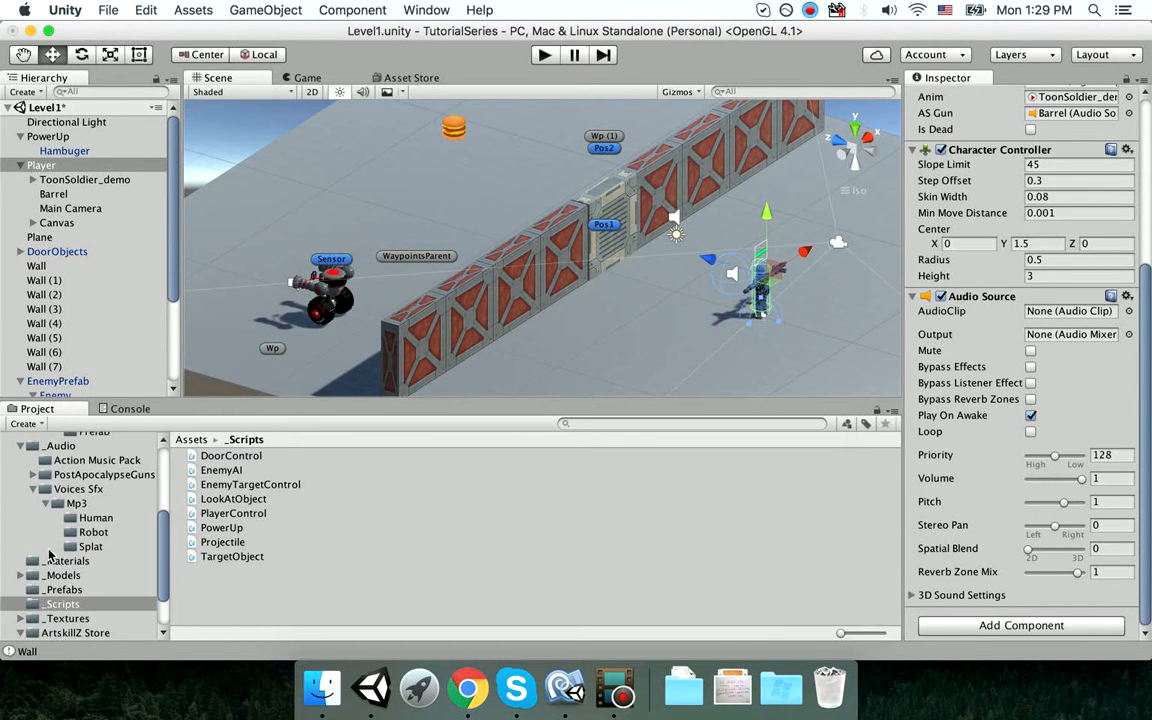
left_click(70, 490)
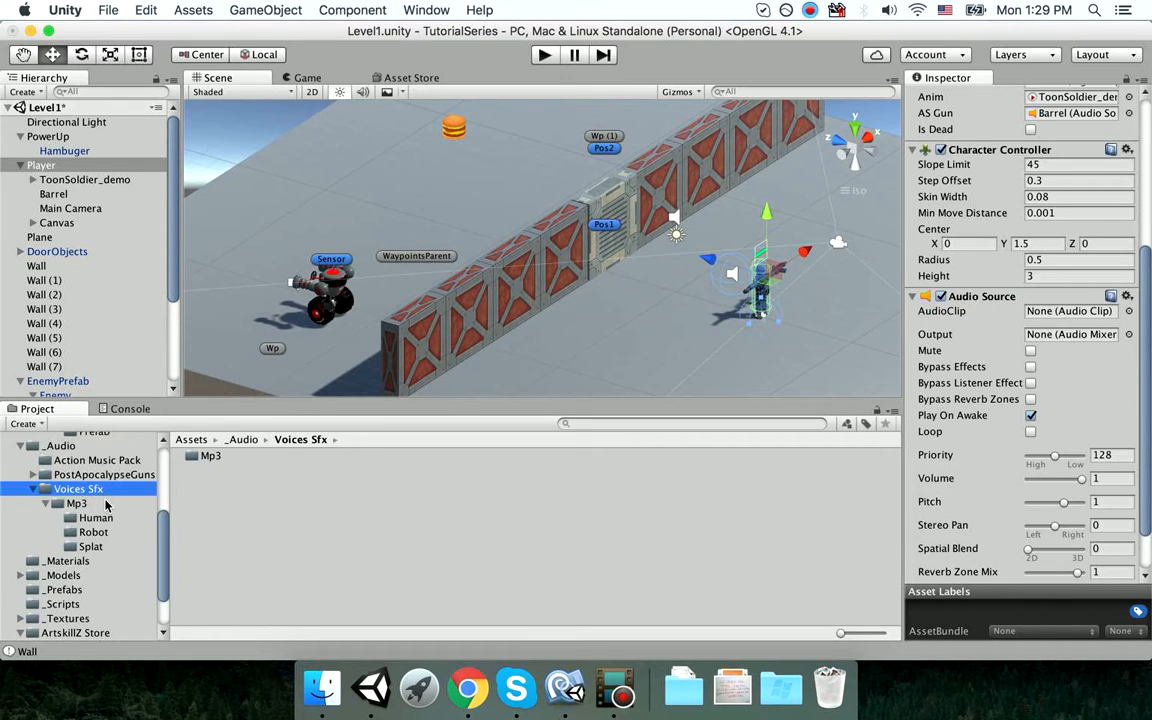
left_click(96, 518)
scroll(298, 600, "down", 10)
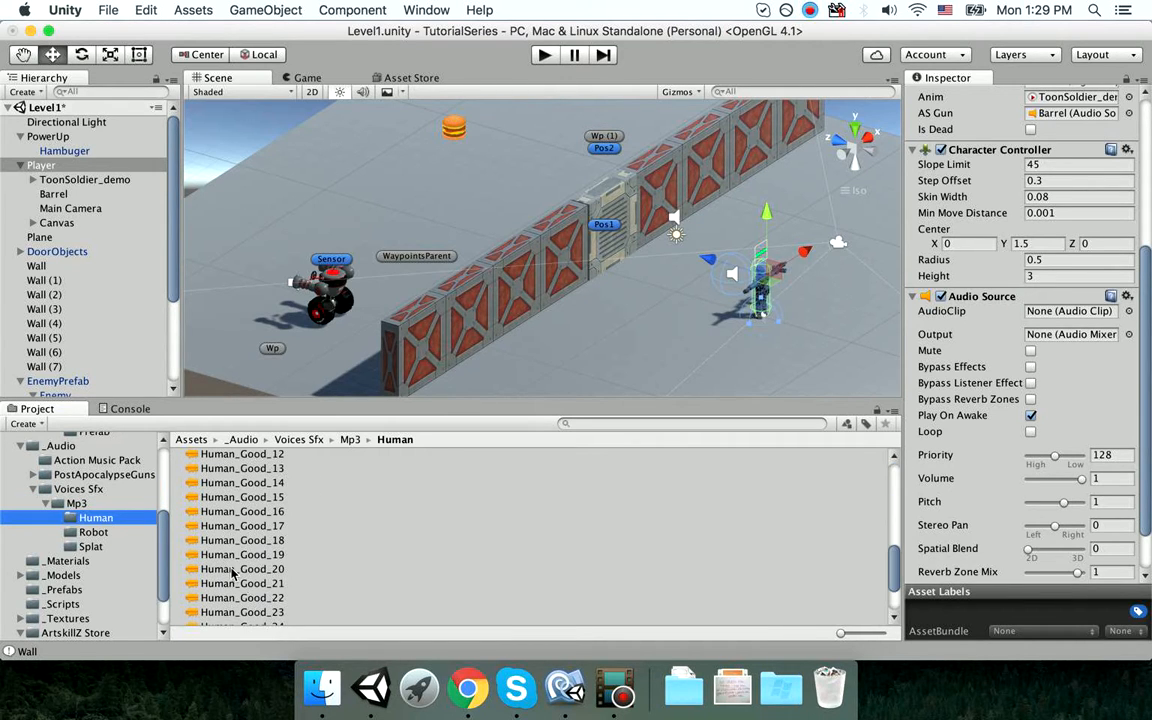
left_click_drag(262, 623, 1055, 318)
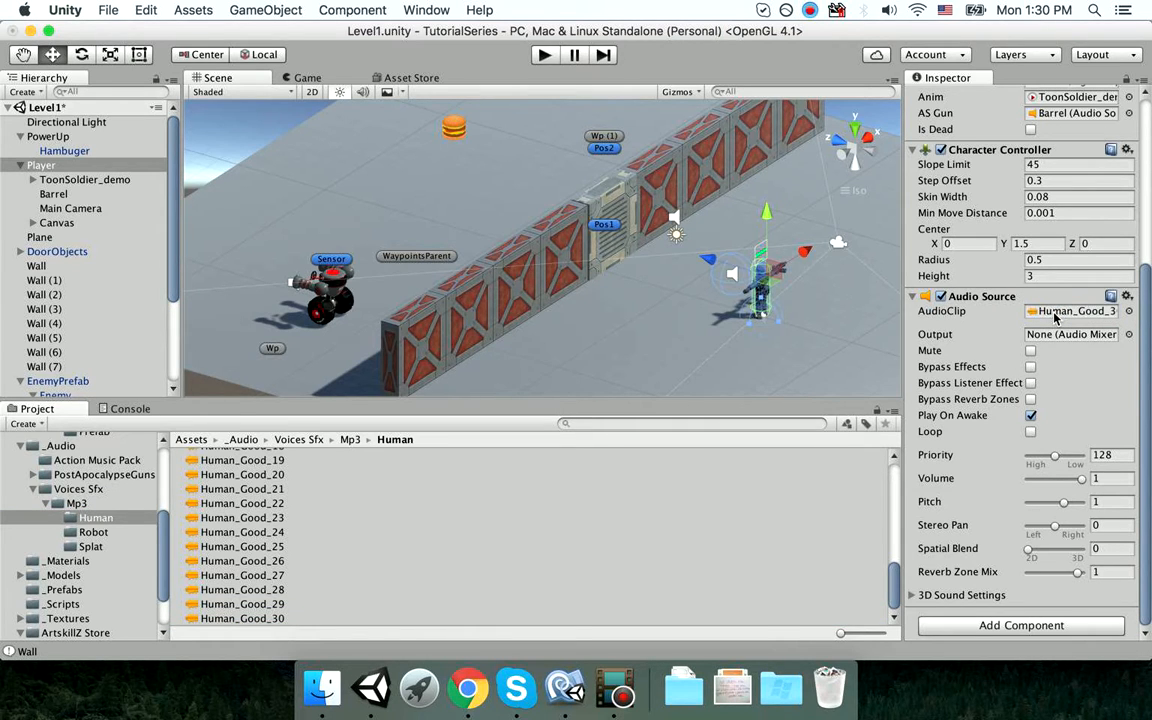
Open the PlayerControl script, declare a public AudioSource variable ASPlayer below ASGun, and save the script.
scroll(975, 312, "up", 5)
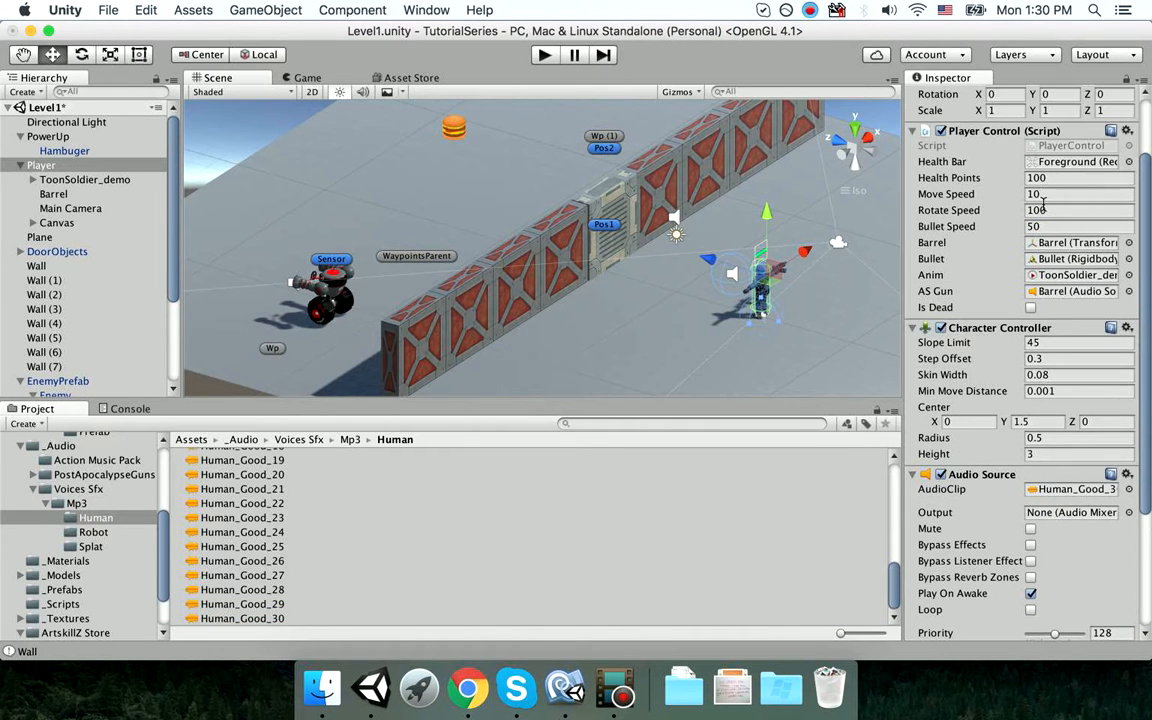
double_click(1072, 147)
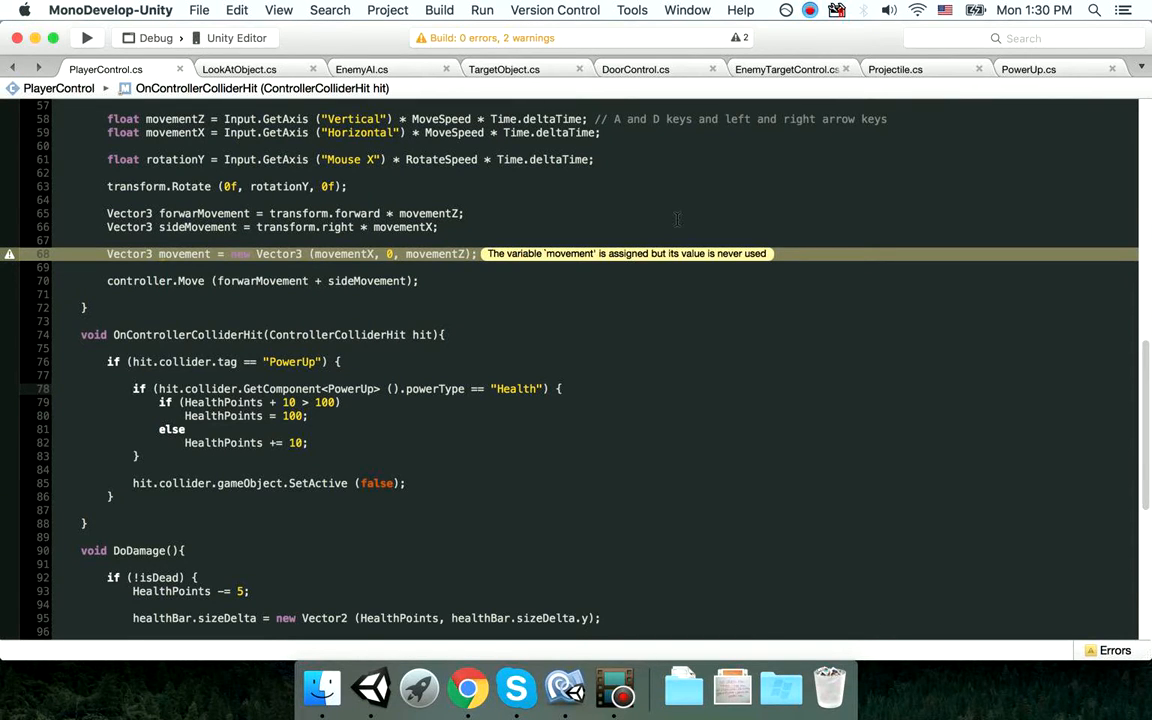
scroll(676, 219, "up", 15)
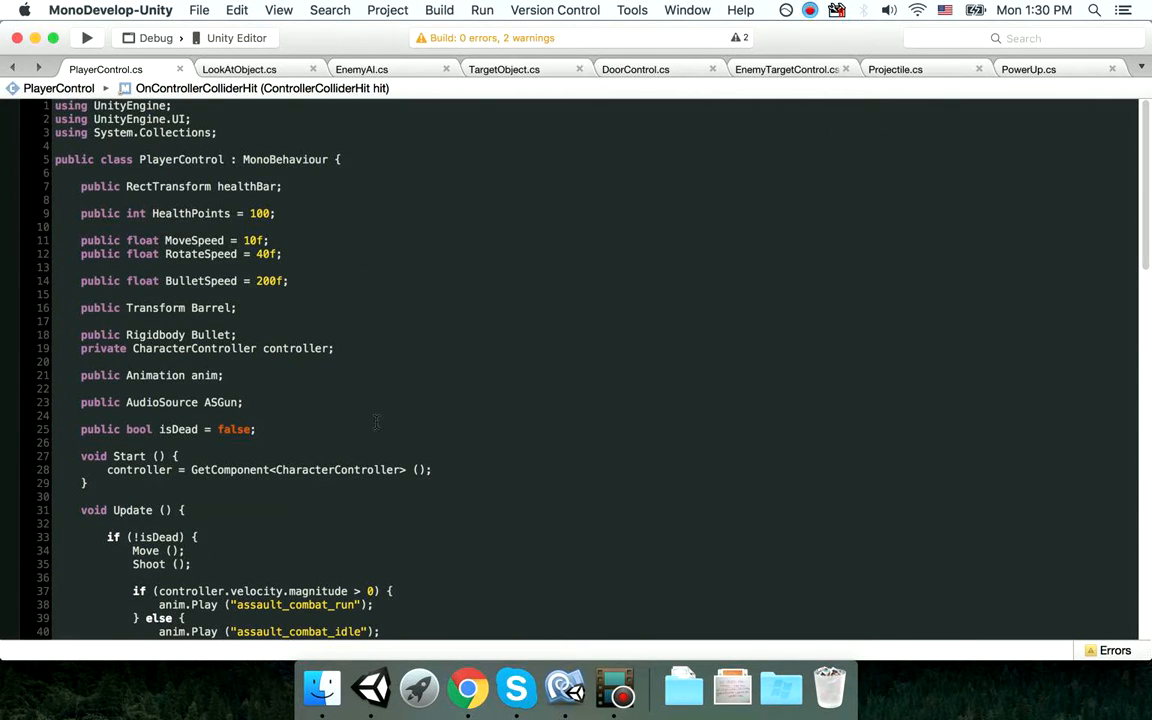
left_click(371, 430)
left_click(367, 420)
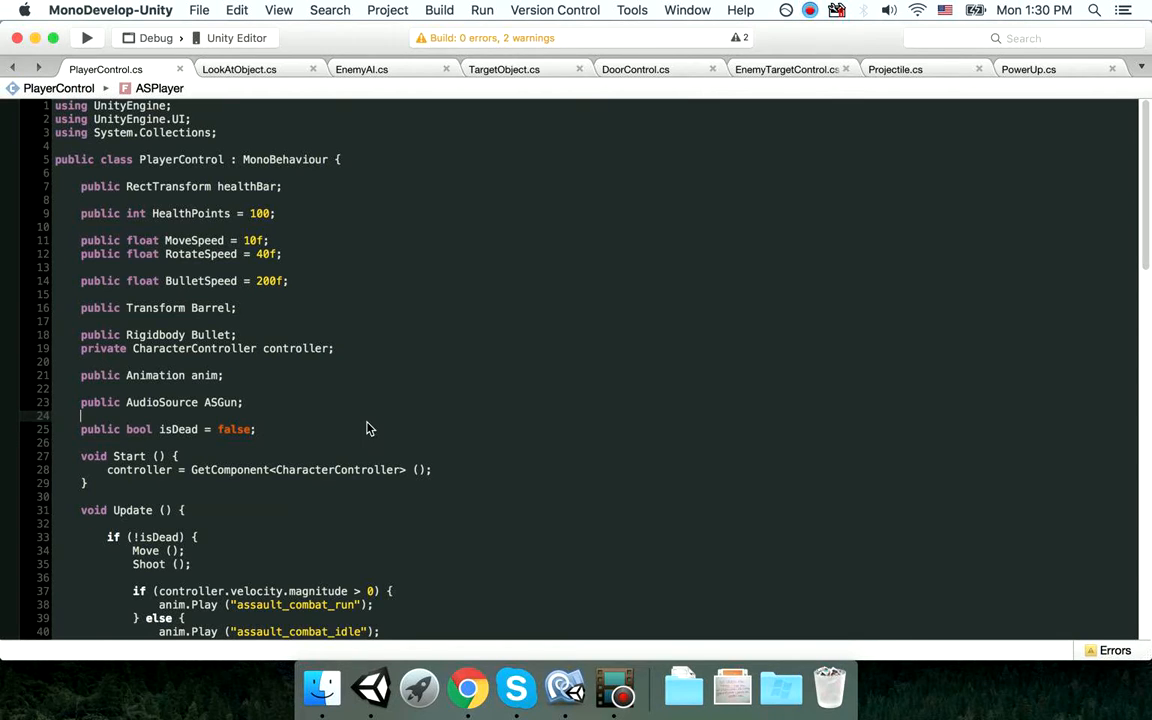
key("Return")
type("public Aud")
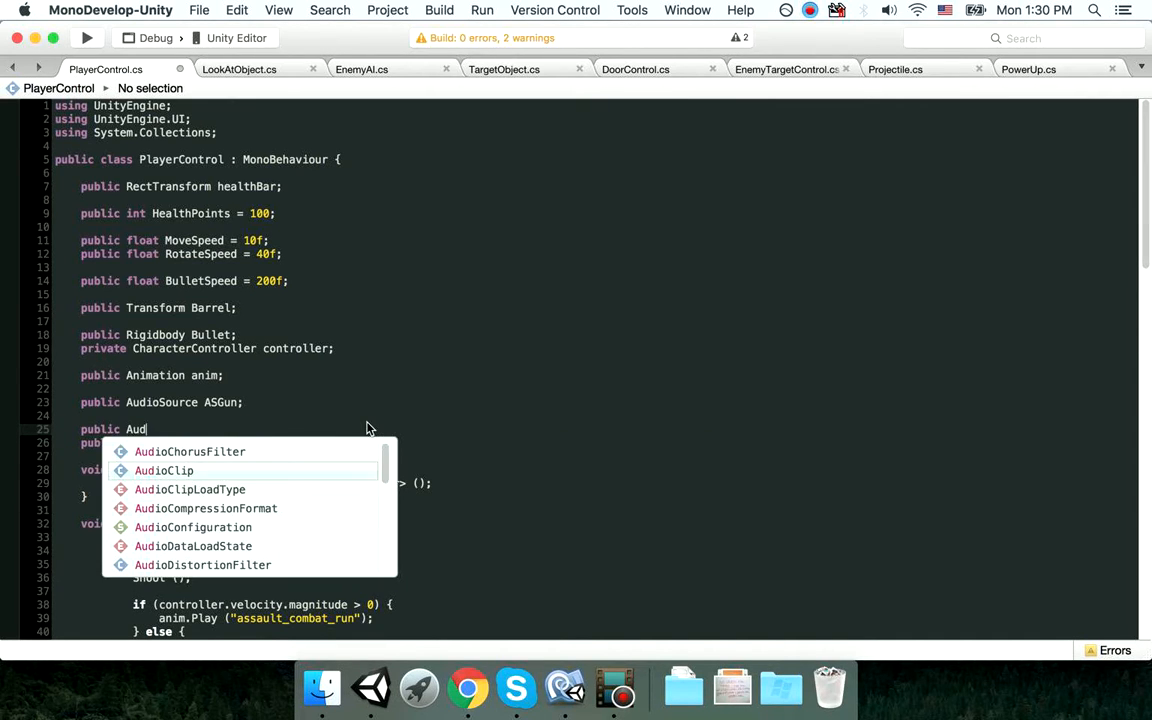
key("Return")
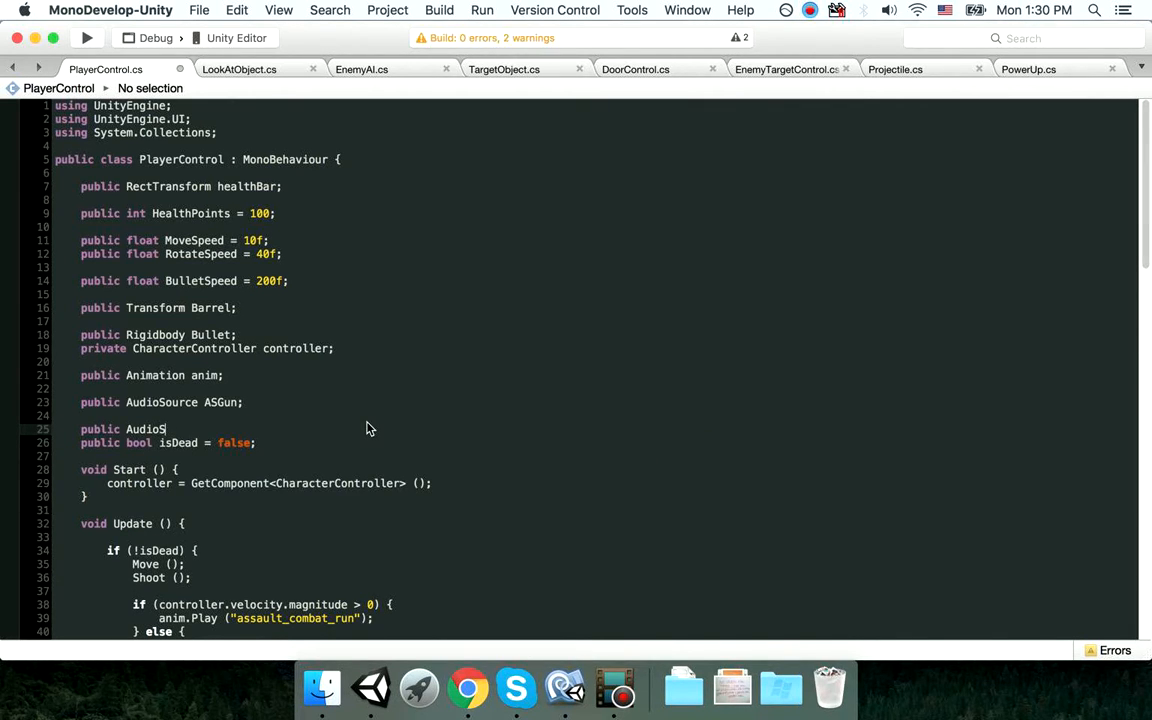
type("ASPlayer;")
key("Return")
key("super+s")
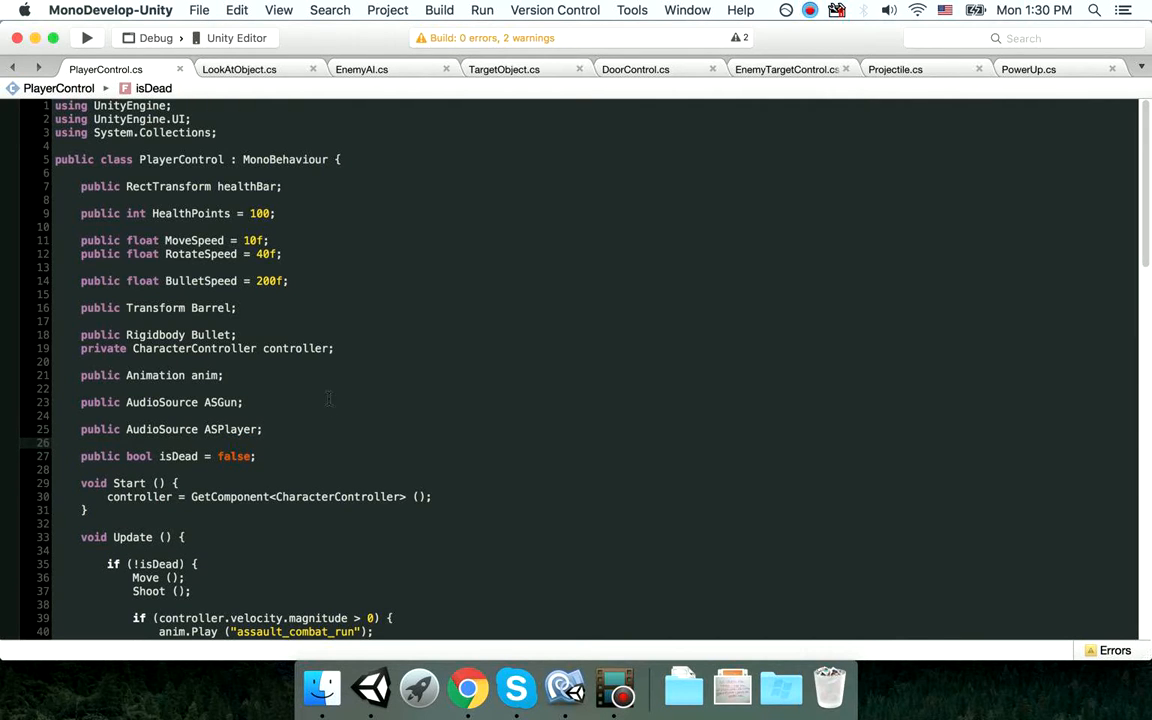
In OnControllerColliderHit, add ASPlayer.Play (); at the start of the "PowerUp" tag condition and save the script.
double_click(248, 429)
key("super+c")
scroll(280, 460, "down", 15)
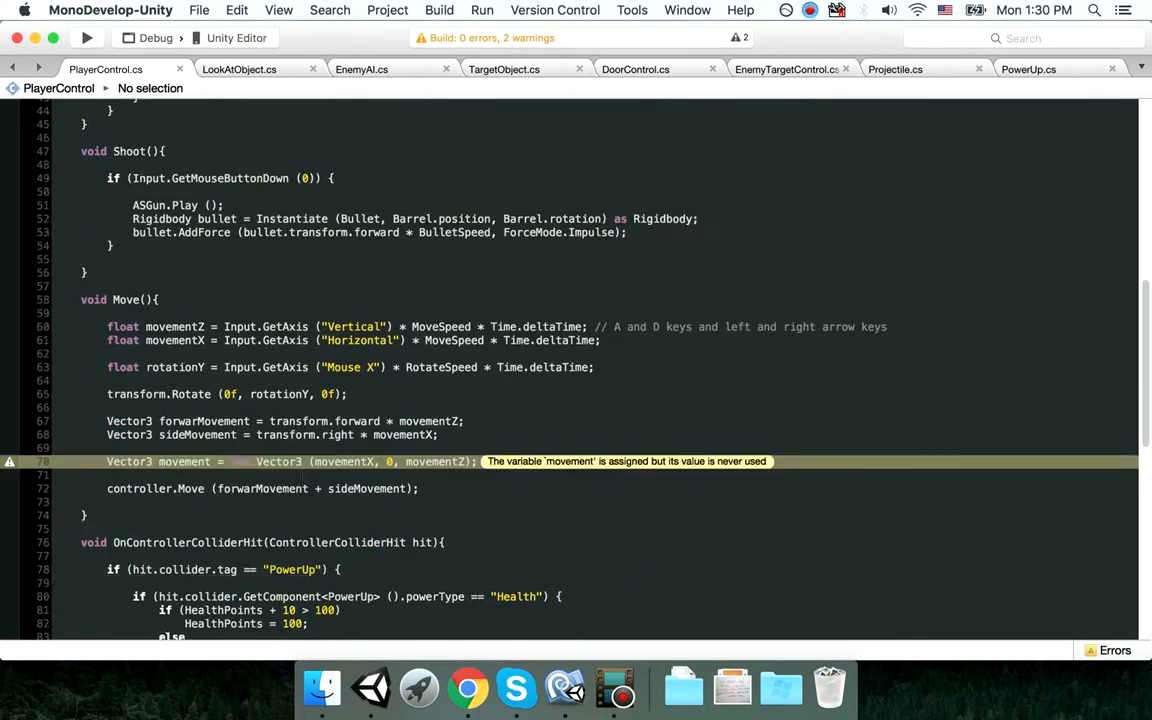
scroll(281, 458, "down", 5)
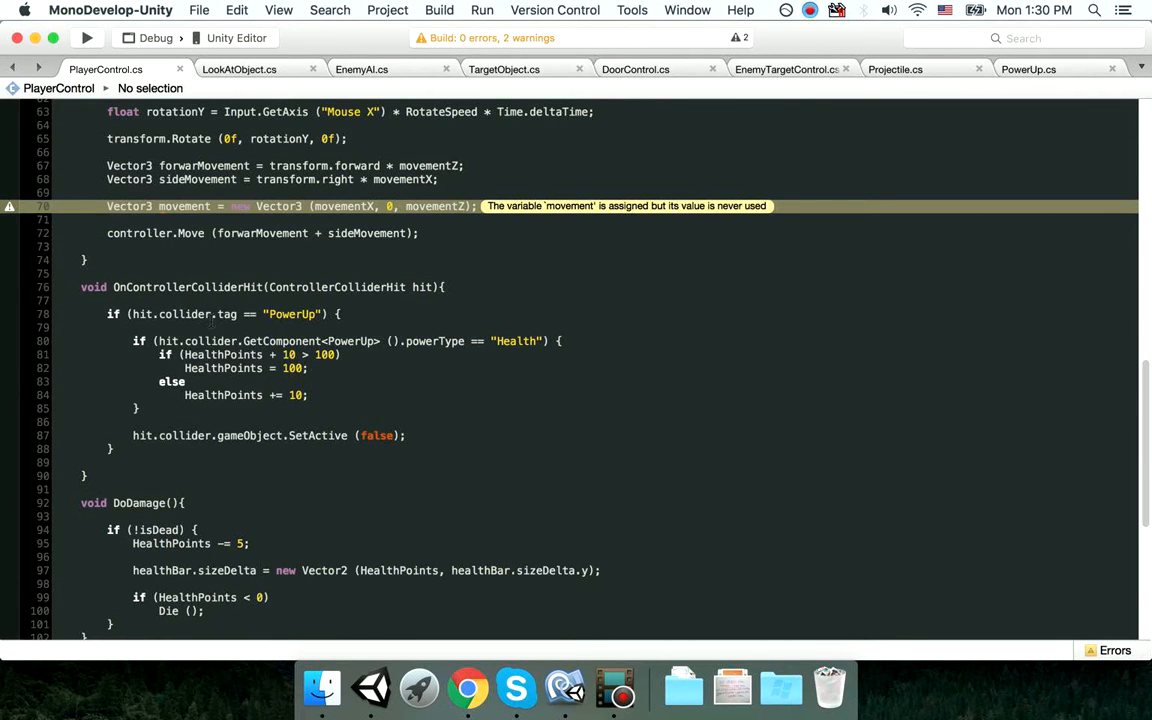
left_click(141, 314)
left_click(388, 327)
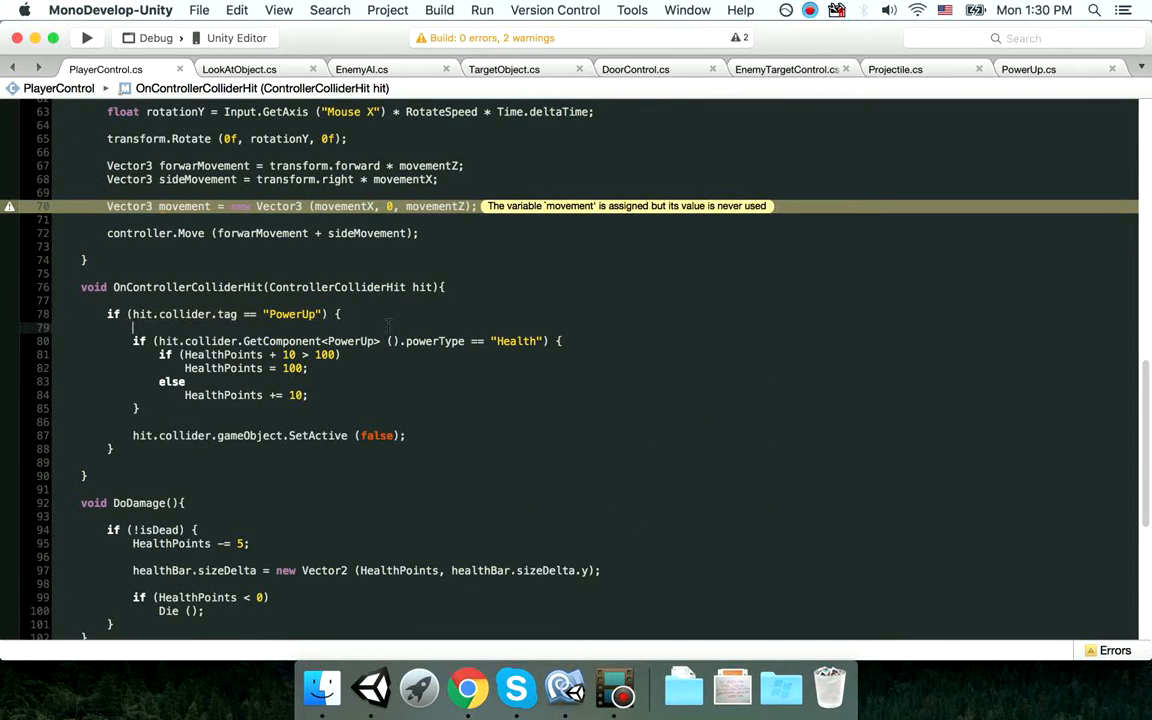
key("Return")
key("super+v")
type(".")
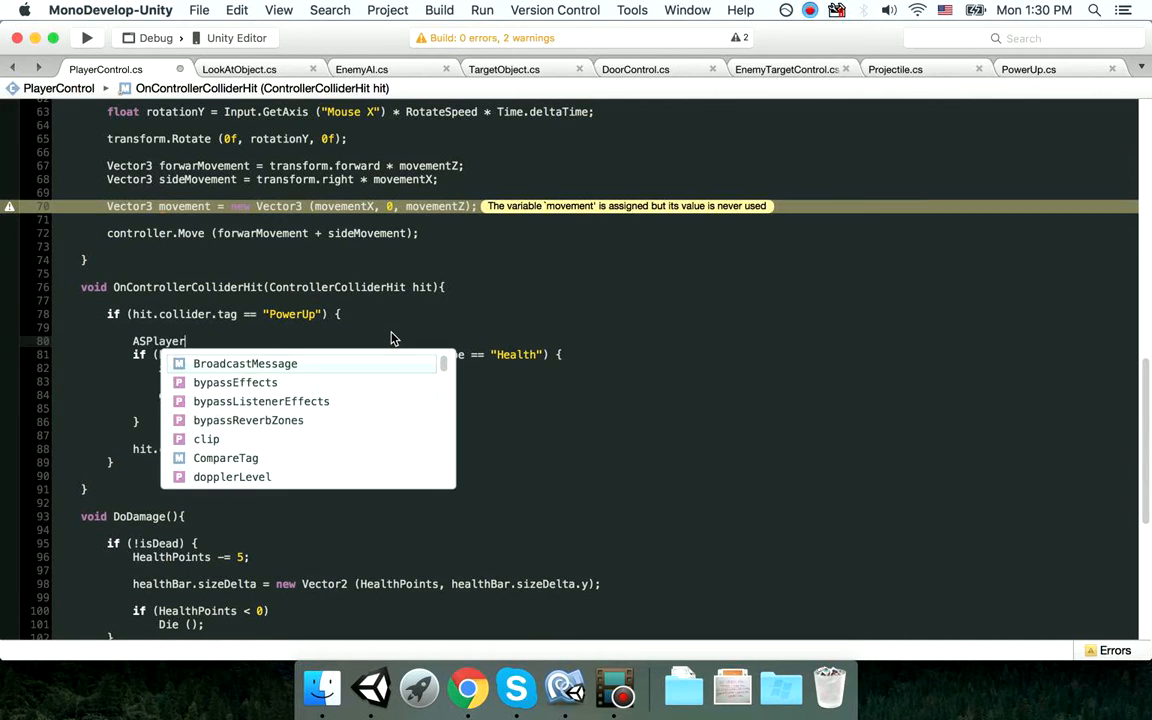
type("Play ();")
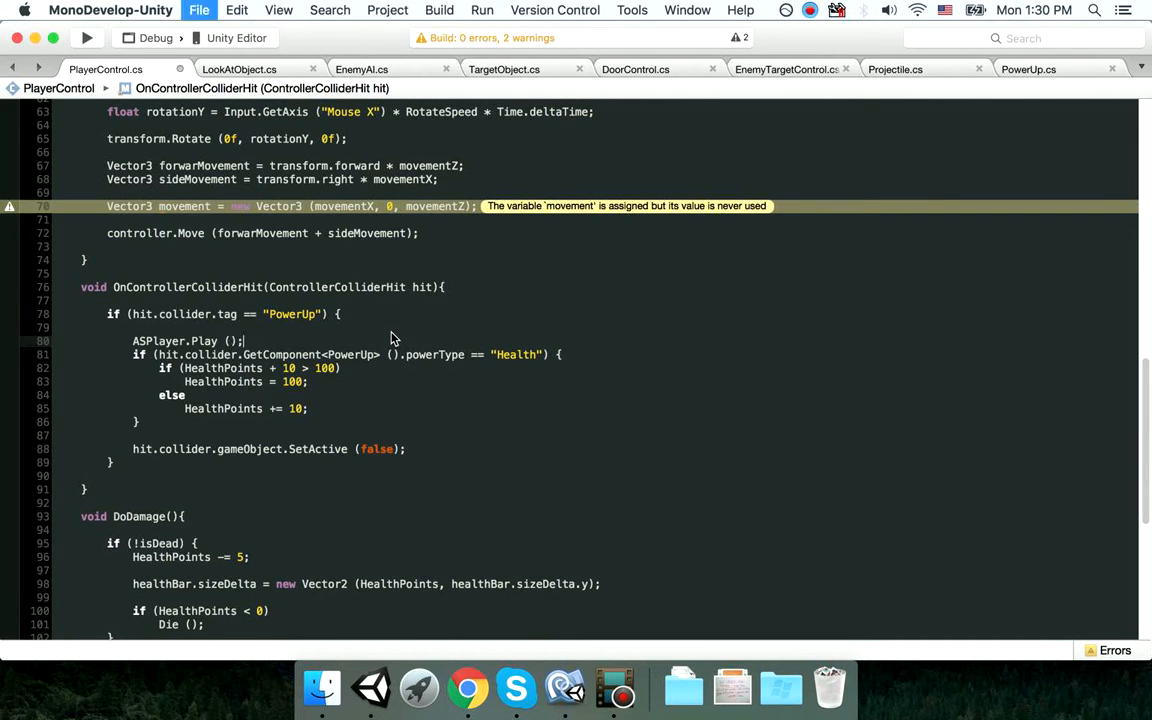
Back in Unity, turn off Play On Awake for the Player's Audio Source and assign Player to the AS Player field.
left_click(372, 688)
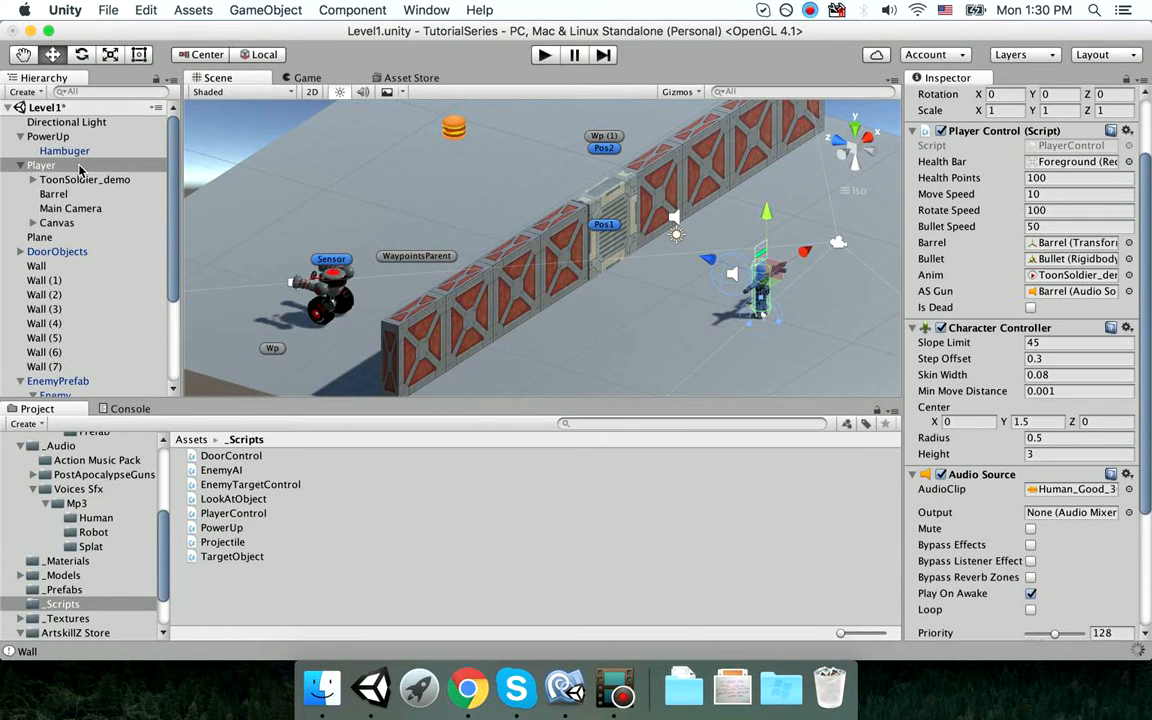
left_click(76, 165)
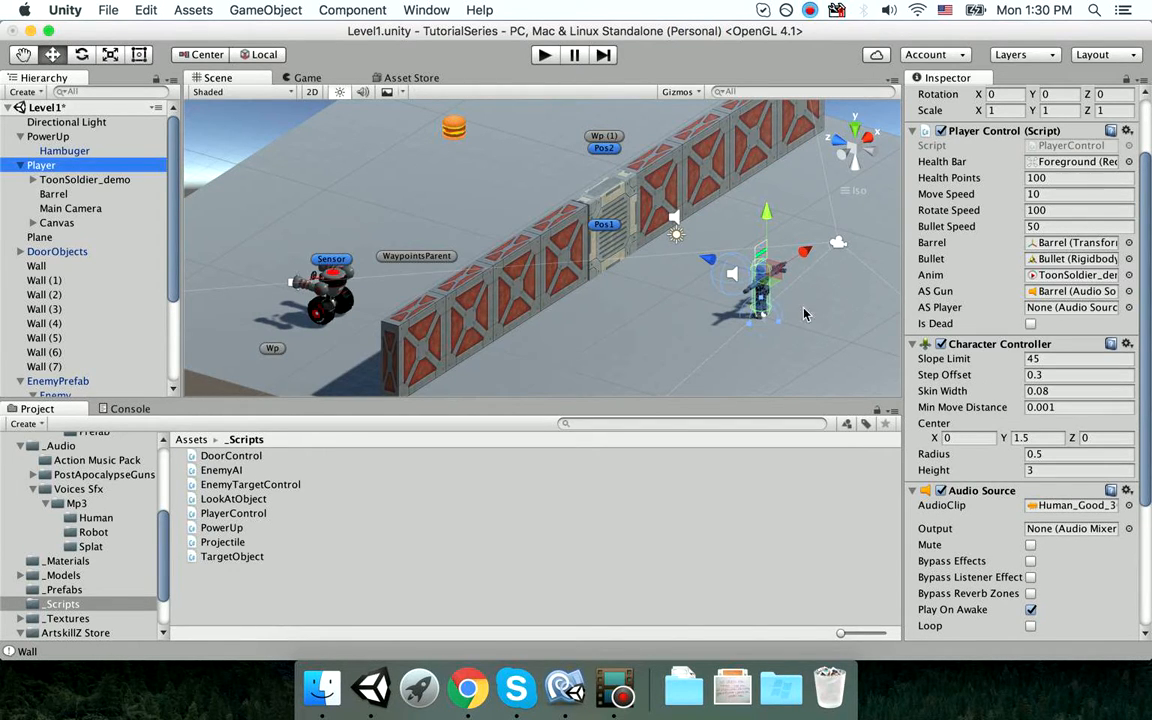
left_click(1031, 610)
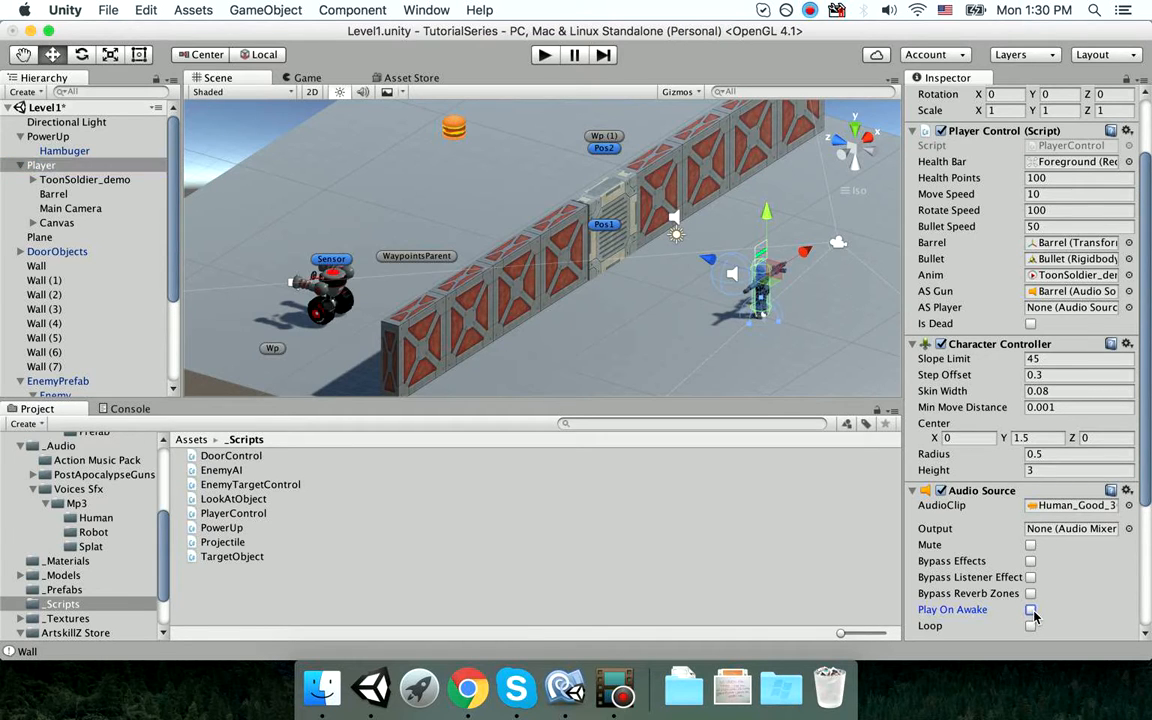
left_click_drag(45, 165, 1067, 309)
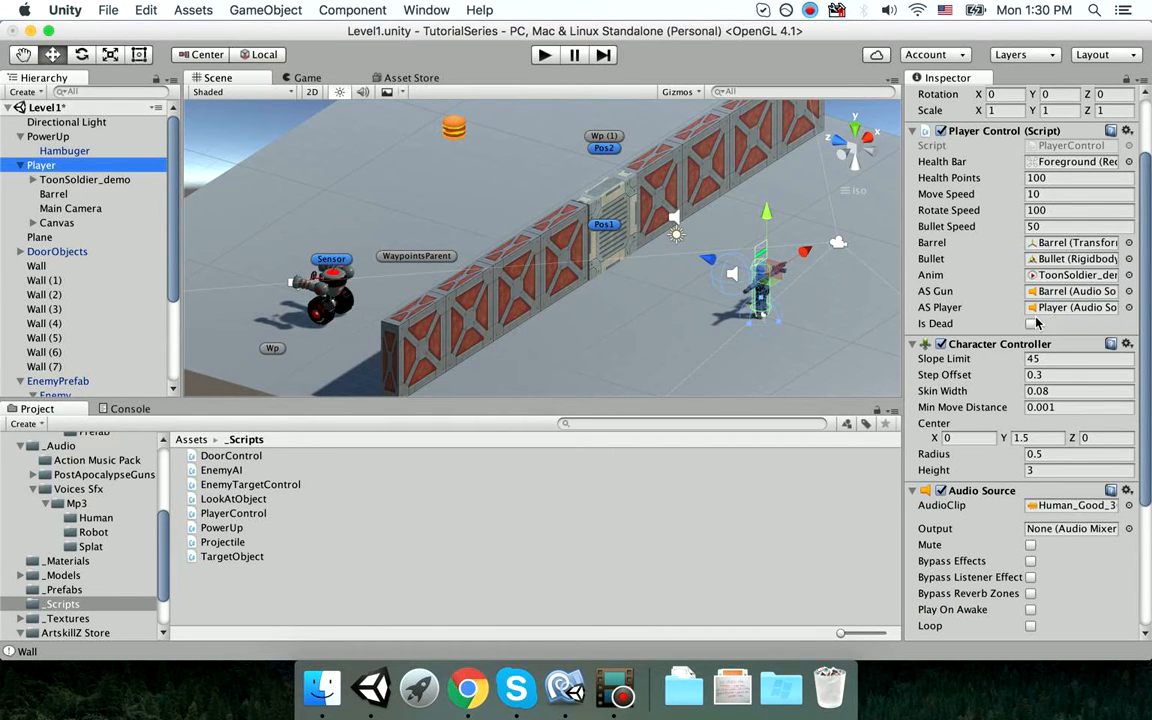
Play-test the level by running through the door past the enemy to collect the hamburger, and stop the game.
left_click(544, 56)
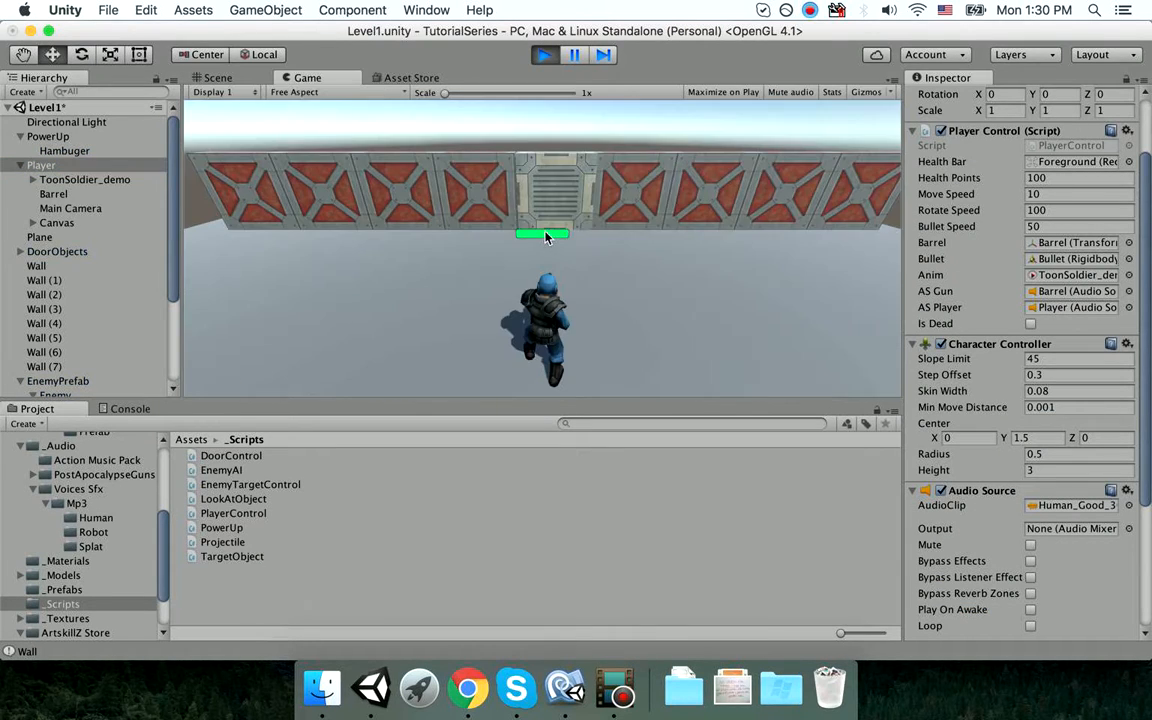
key("w")
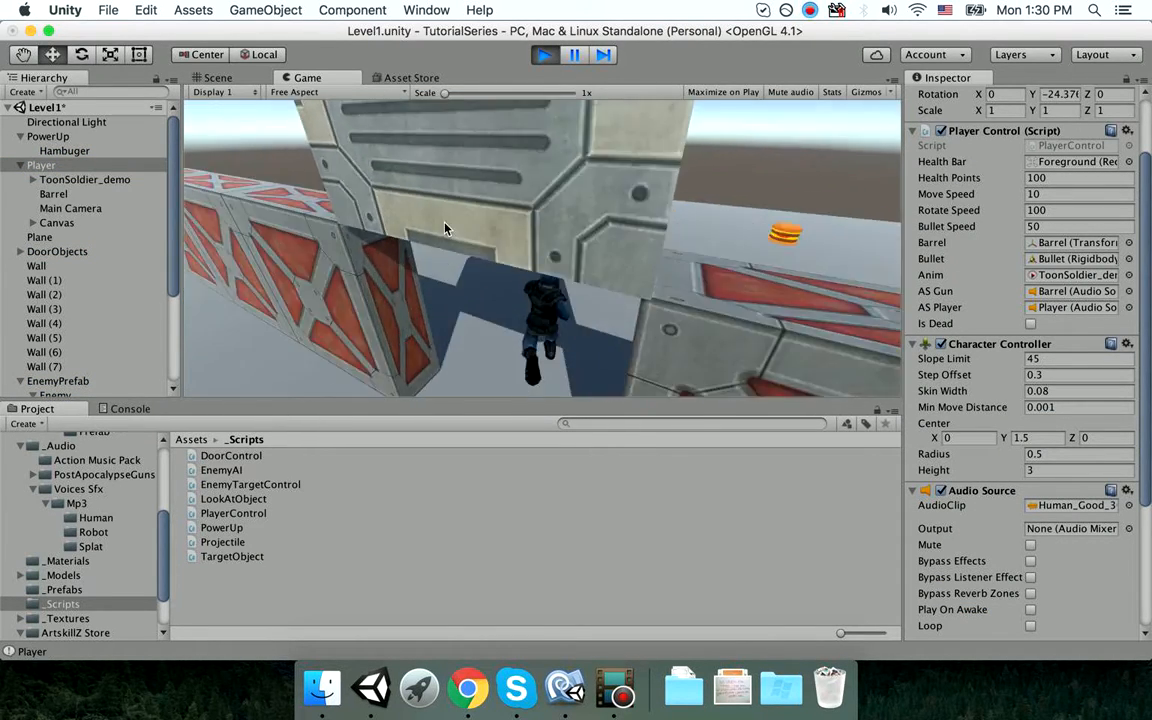
key("w")
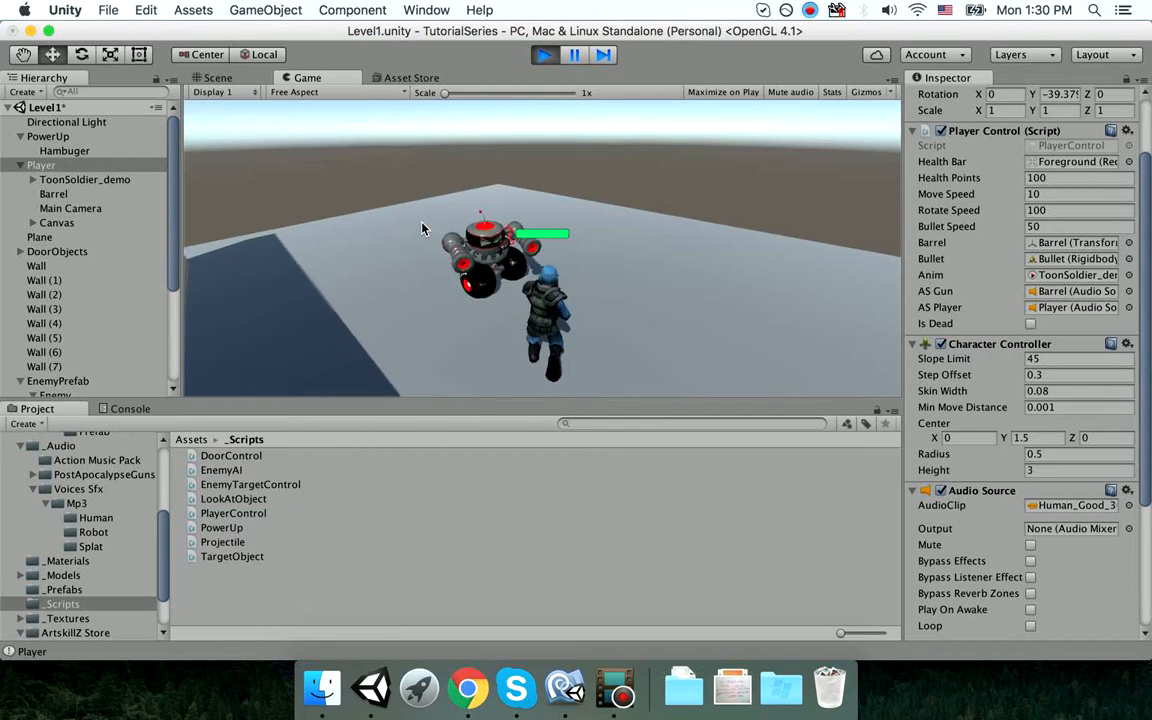
key("s")
key("w")
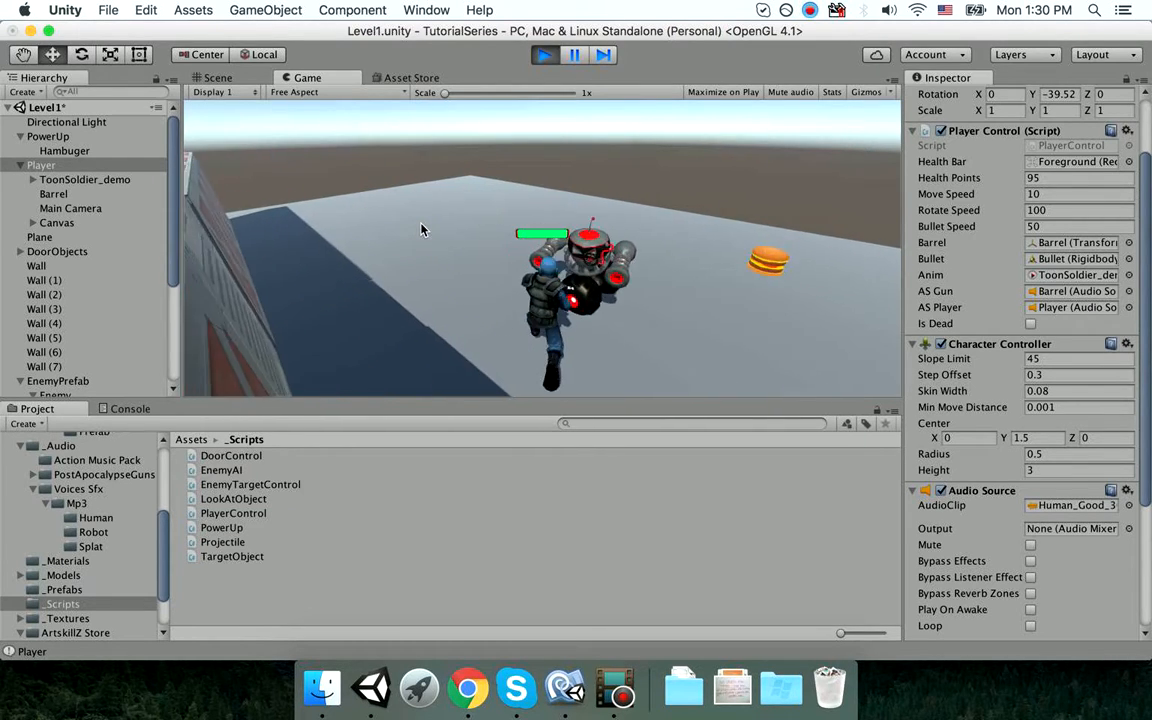
key("s")
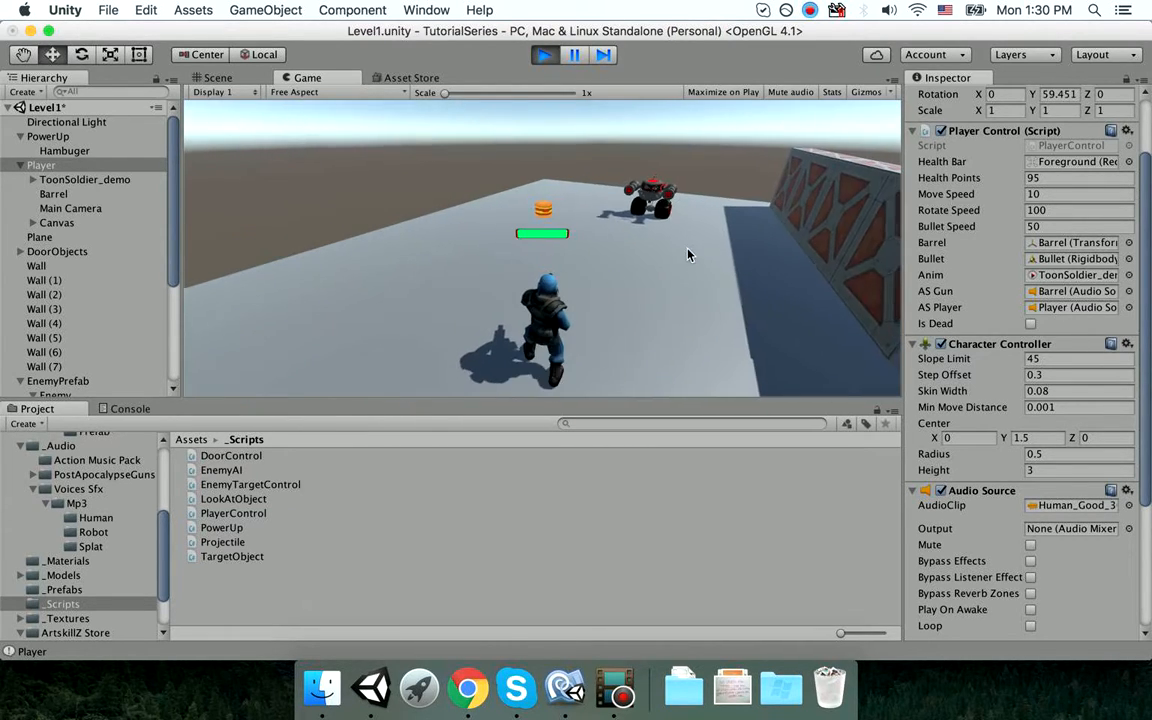
key("w")
key("d")
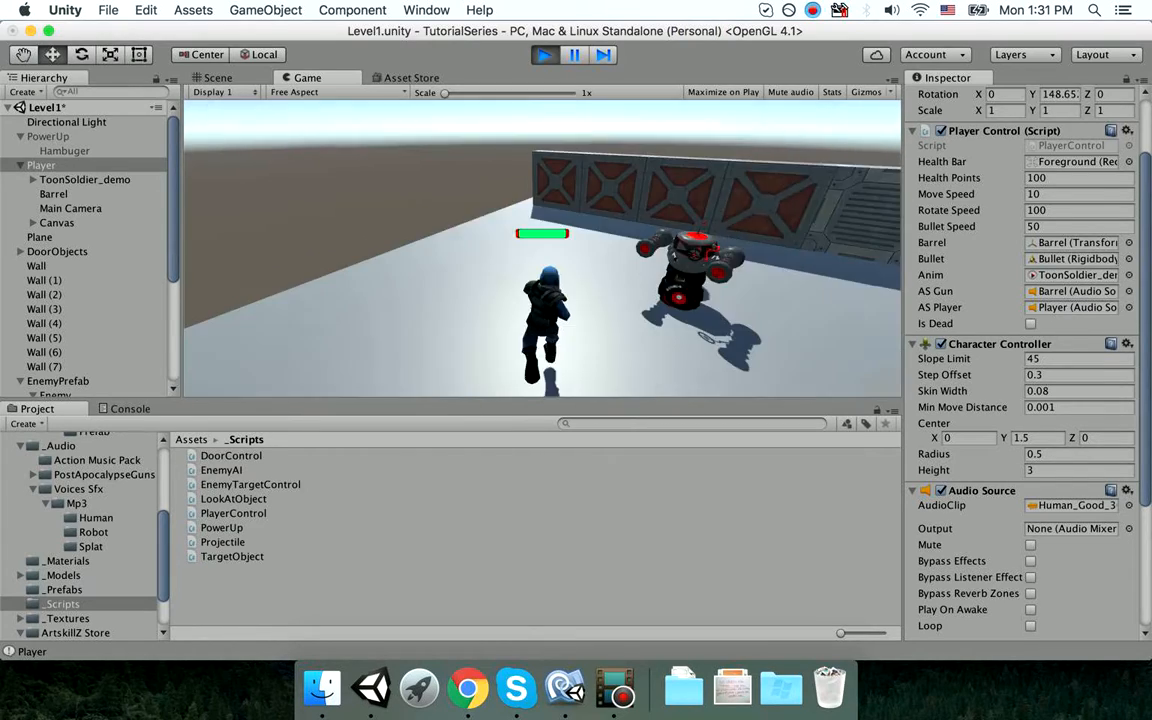
key("w")
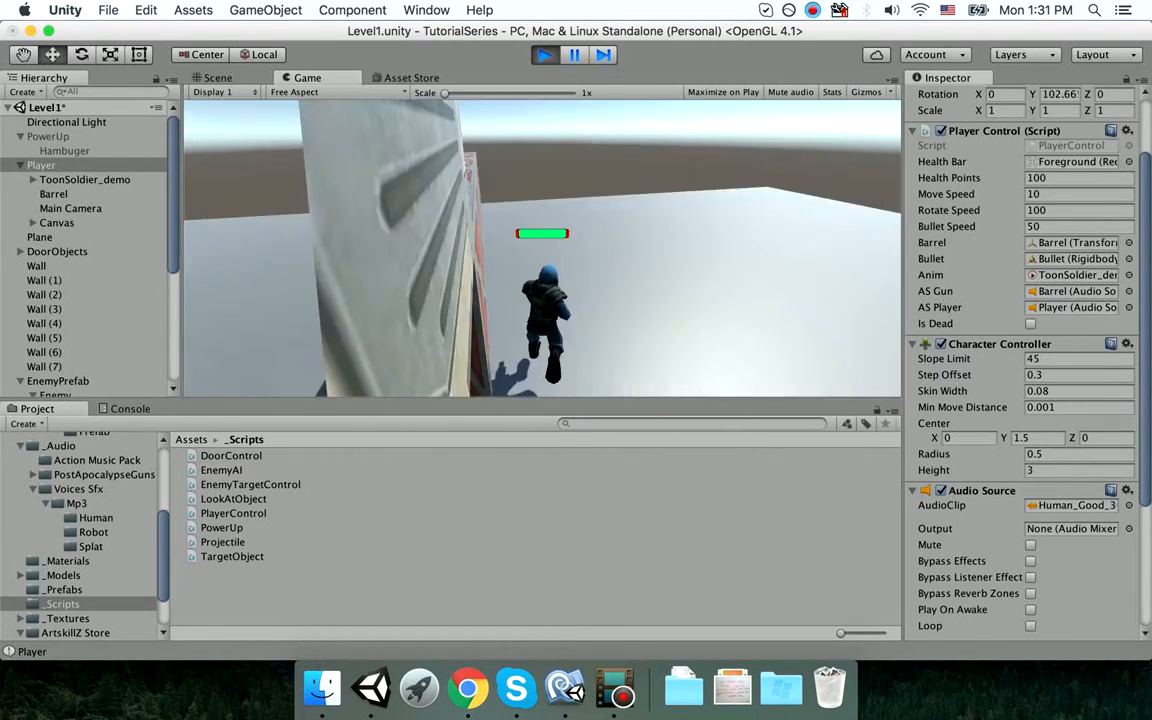
key("w")
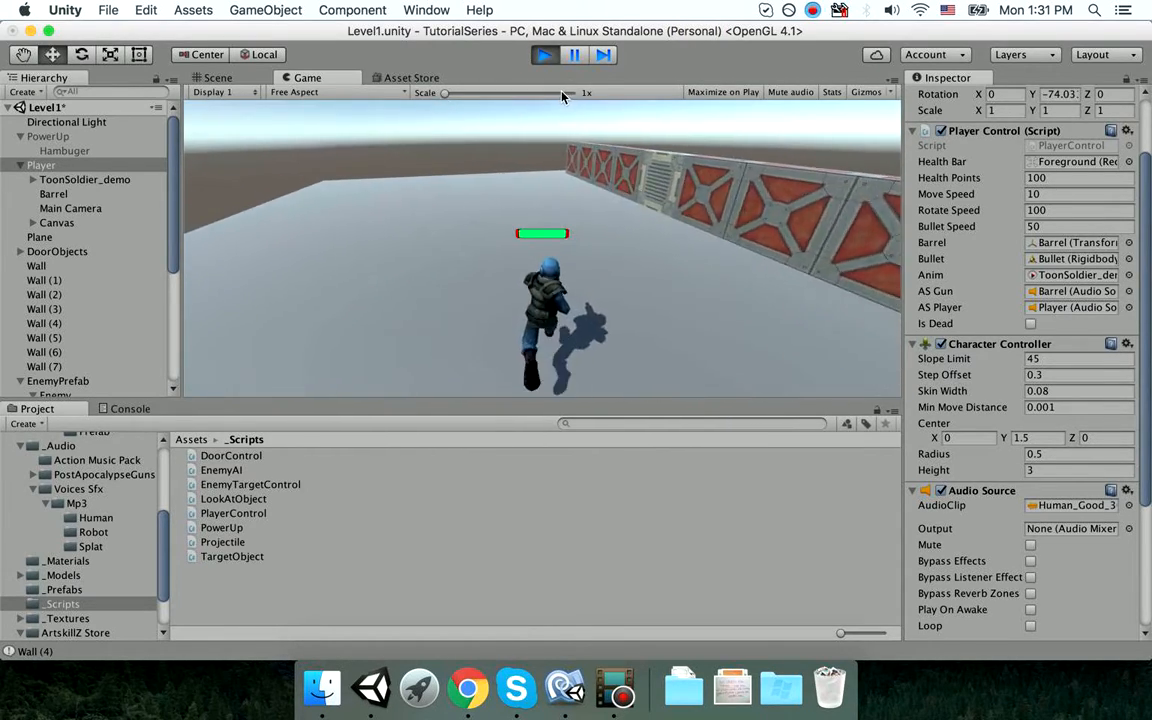
left_click(543, 54)
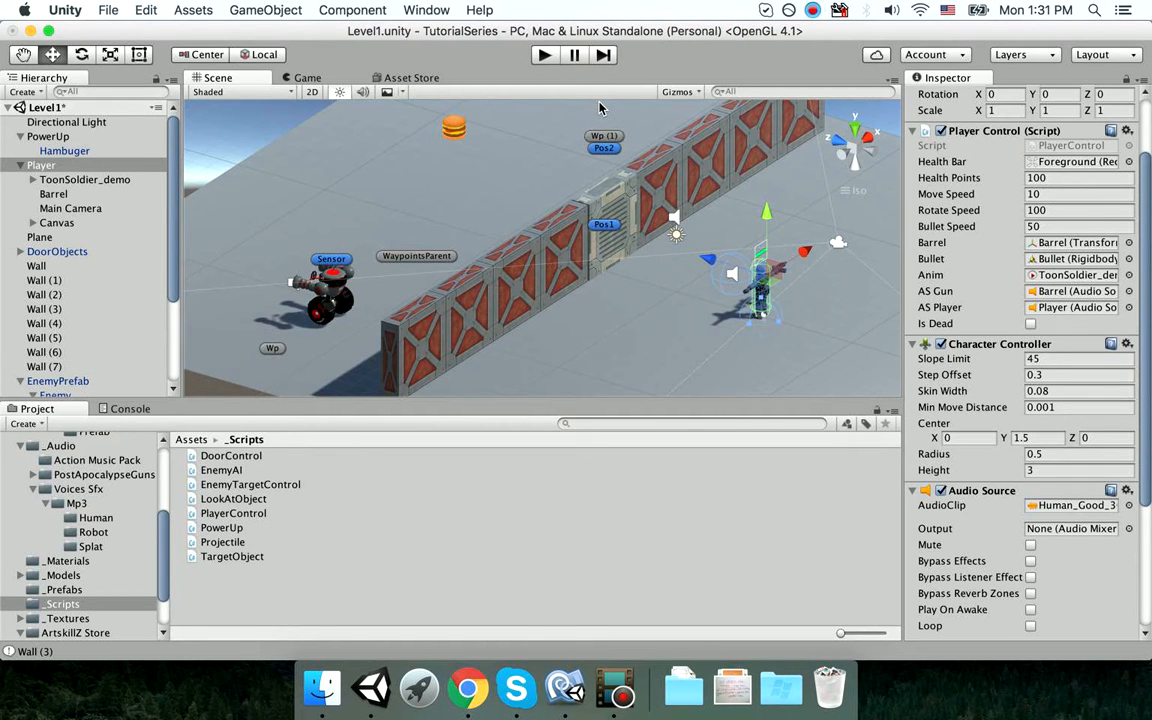
Examine the Y rotation of the enemy's Barrel1 and Barrel2 from a top view.
left_click_drag(600, 107, 485, 222, "alt")
left_click(858, 129)
left_click_drag(557, 128, 795, 284)
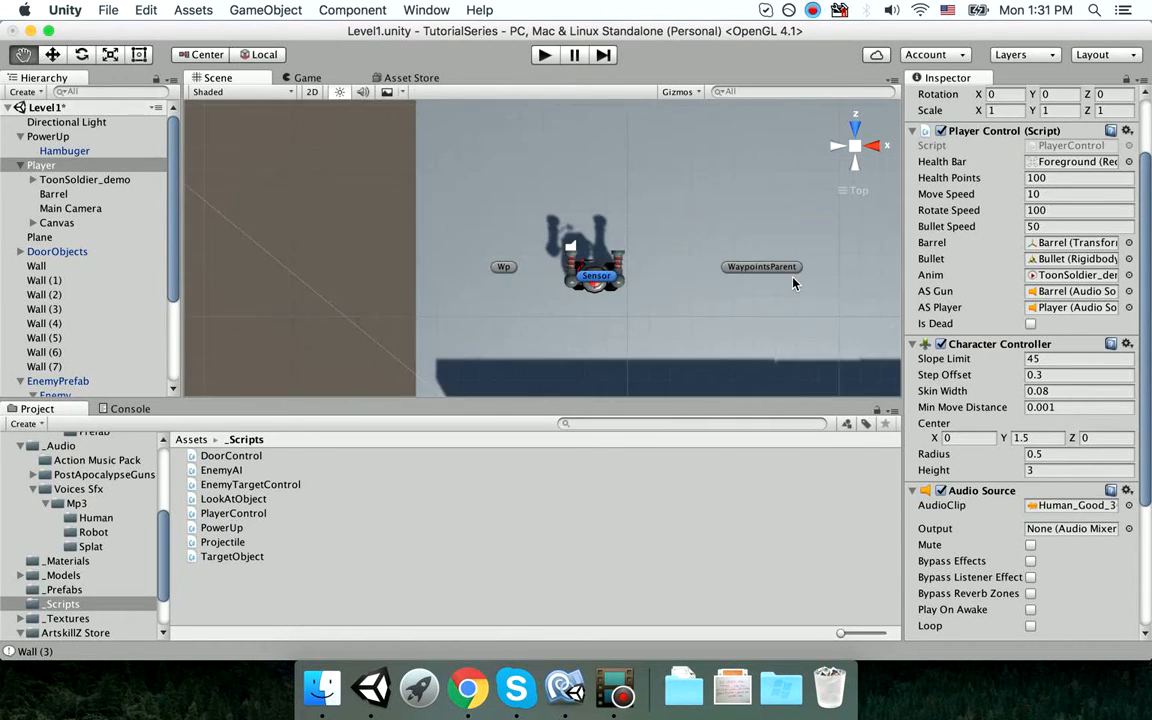
key("f")
key("w")
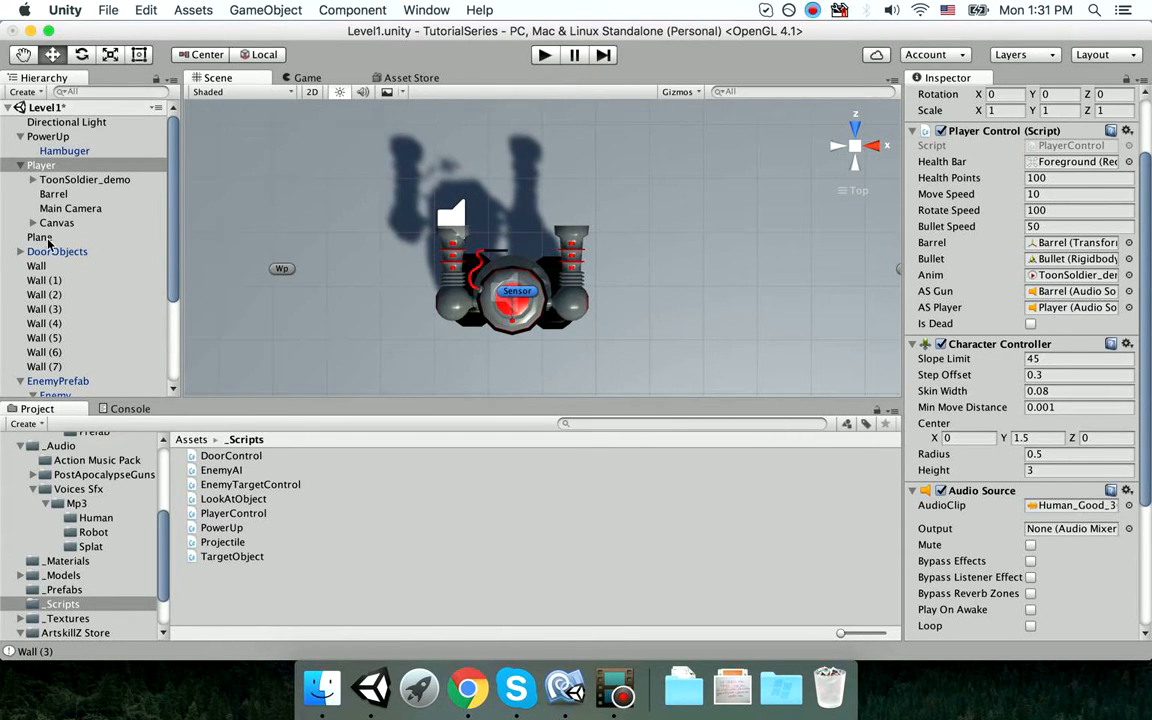
scroll(45, 247, "down", 5)
left_click(79, 305)
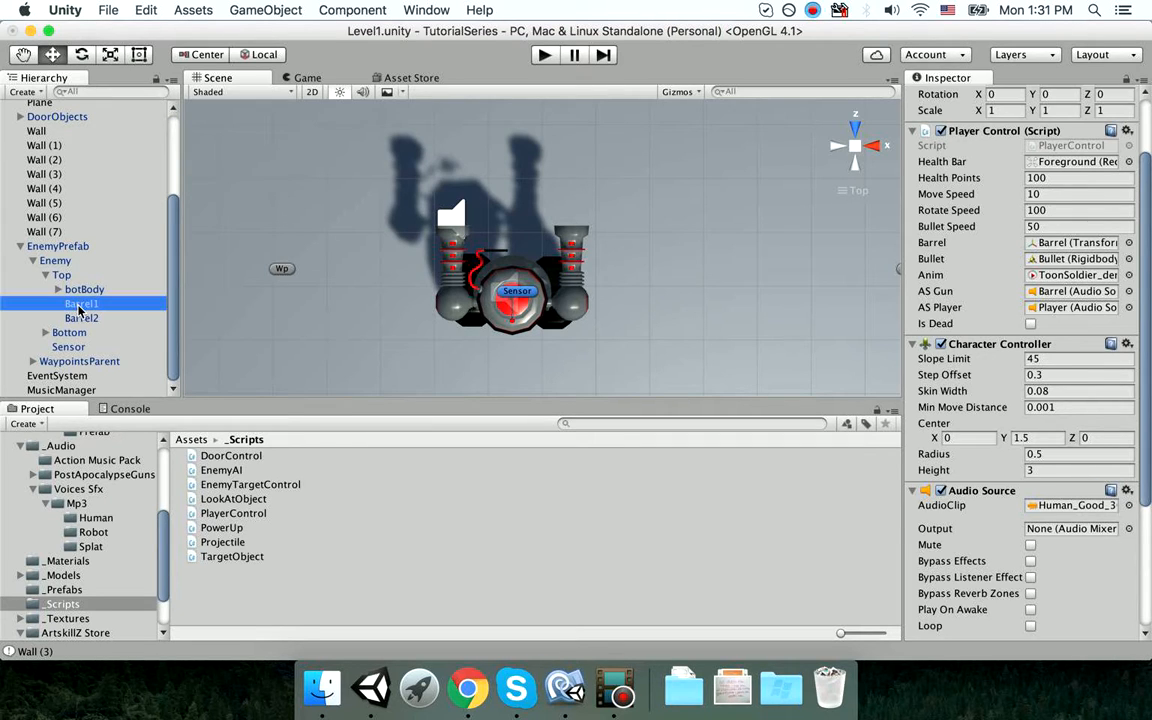
left_click(86, 318)
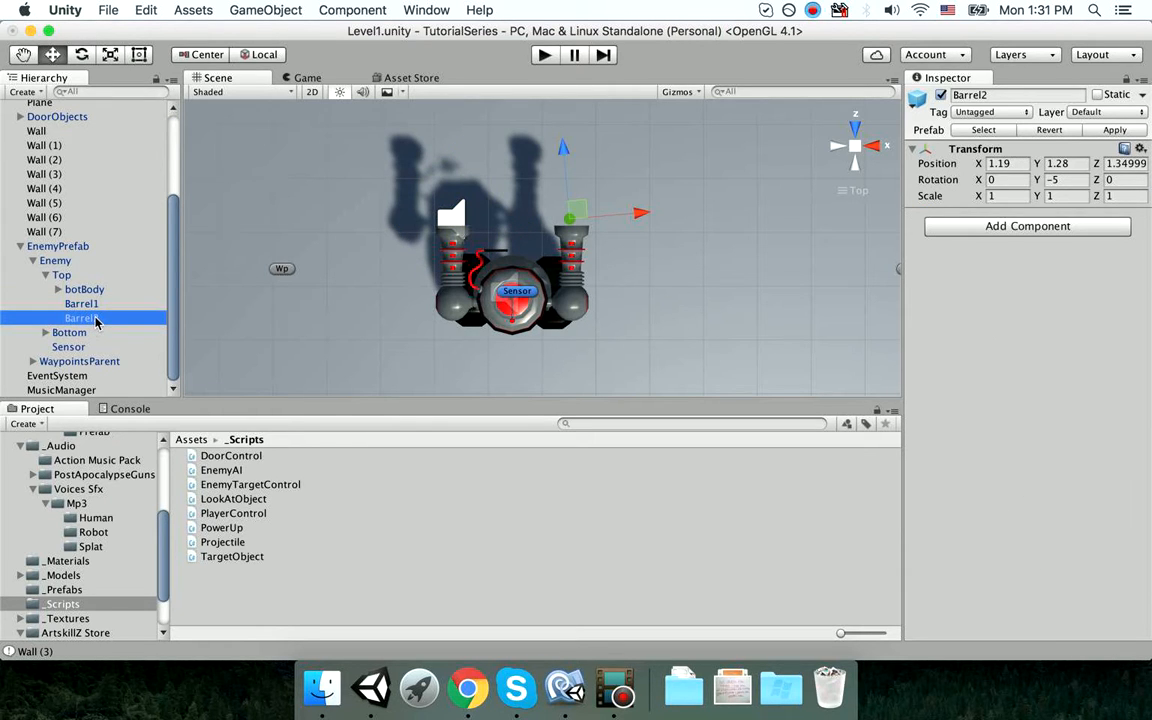
left_click(80, 303)
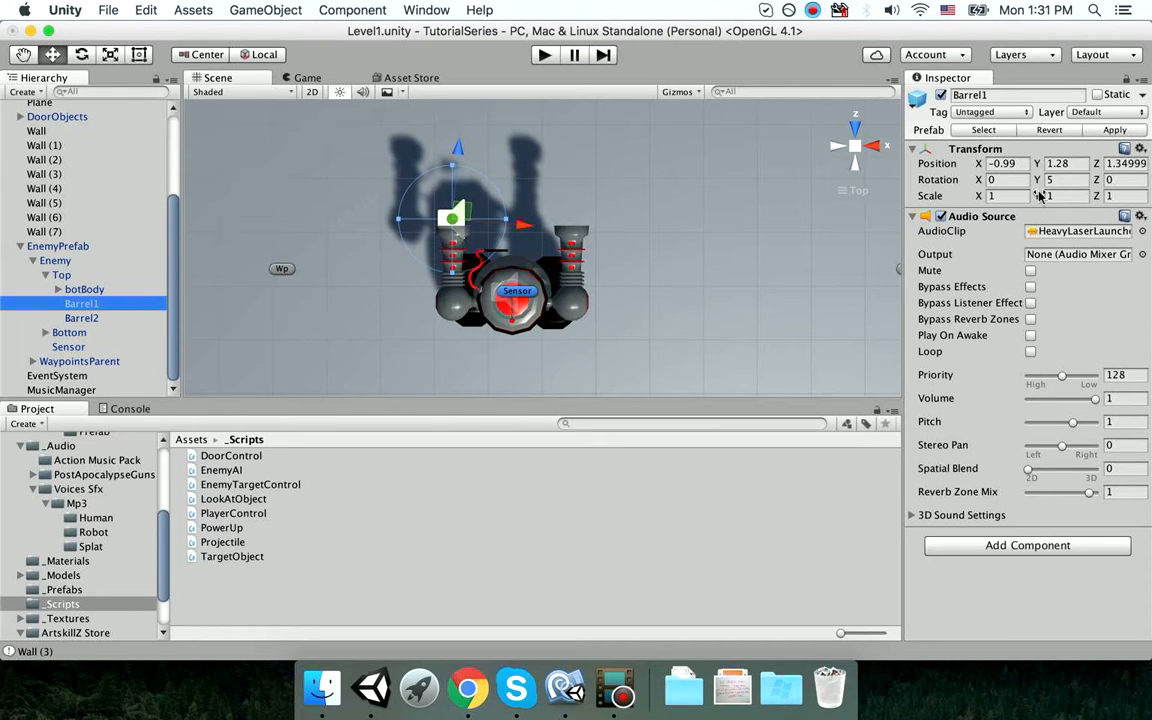
left_click(1068, 180)
double_click(1069, 179)
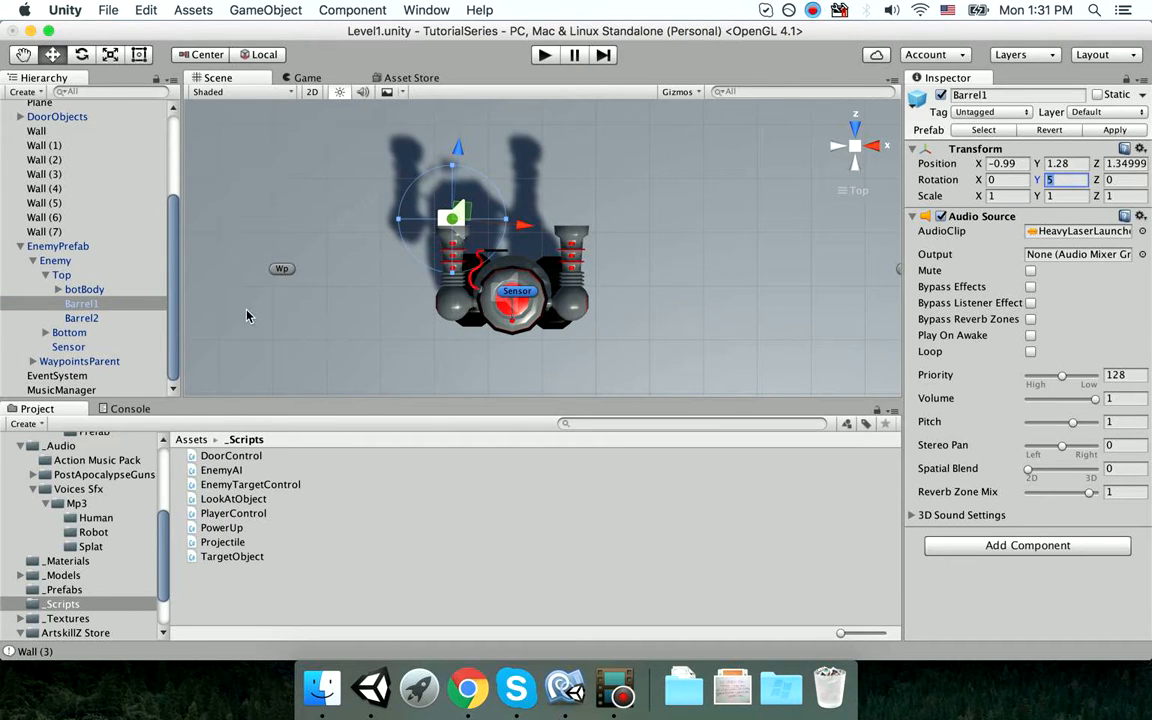
left_click(153, 318)
double_click(1064, 181)
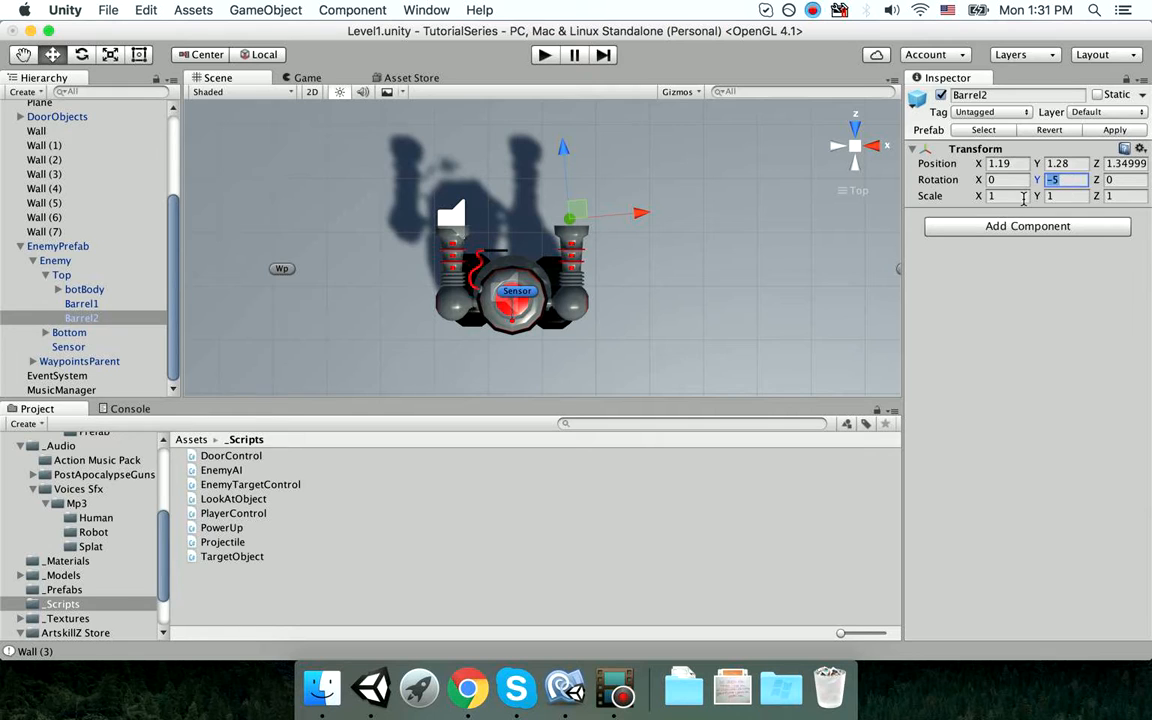
Apply the EnemyPrefab instance's changes to its prefab.
left_click(100, 247)
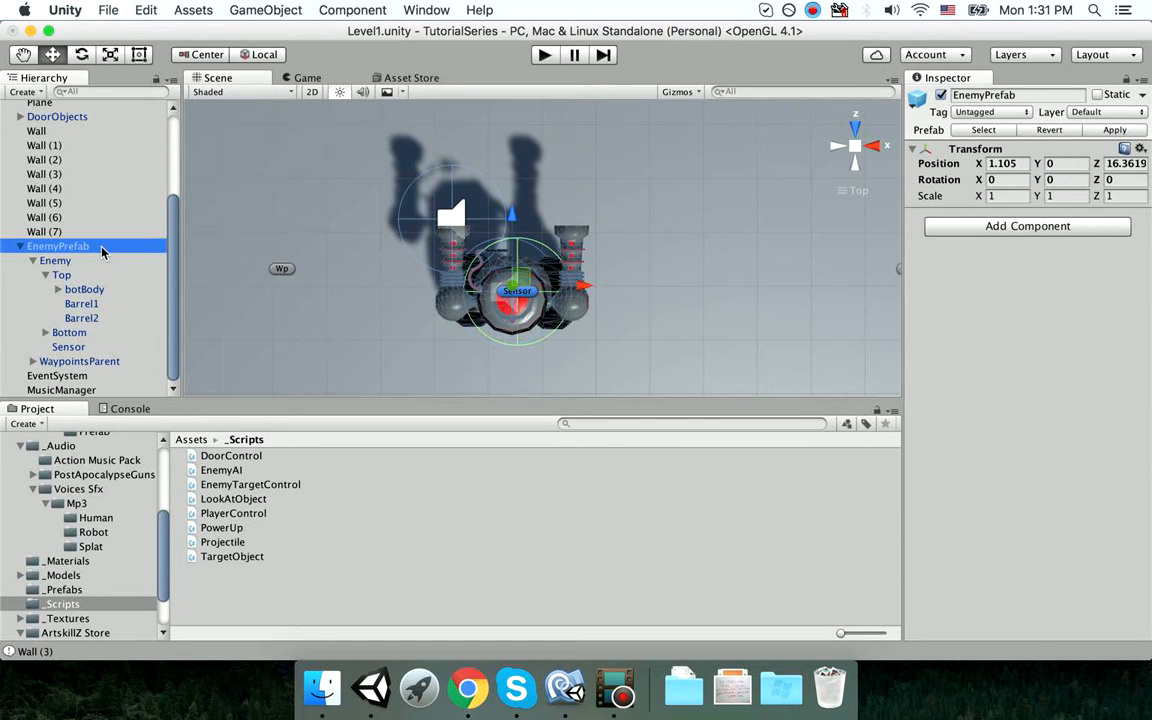
left_click(1104, 137)
scroll(566, 264, "down", 10)
right_click_drag(566, 264, 653, 237)
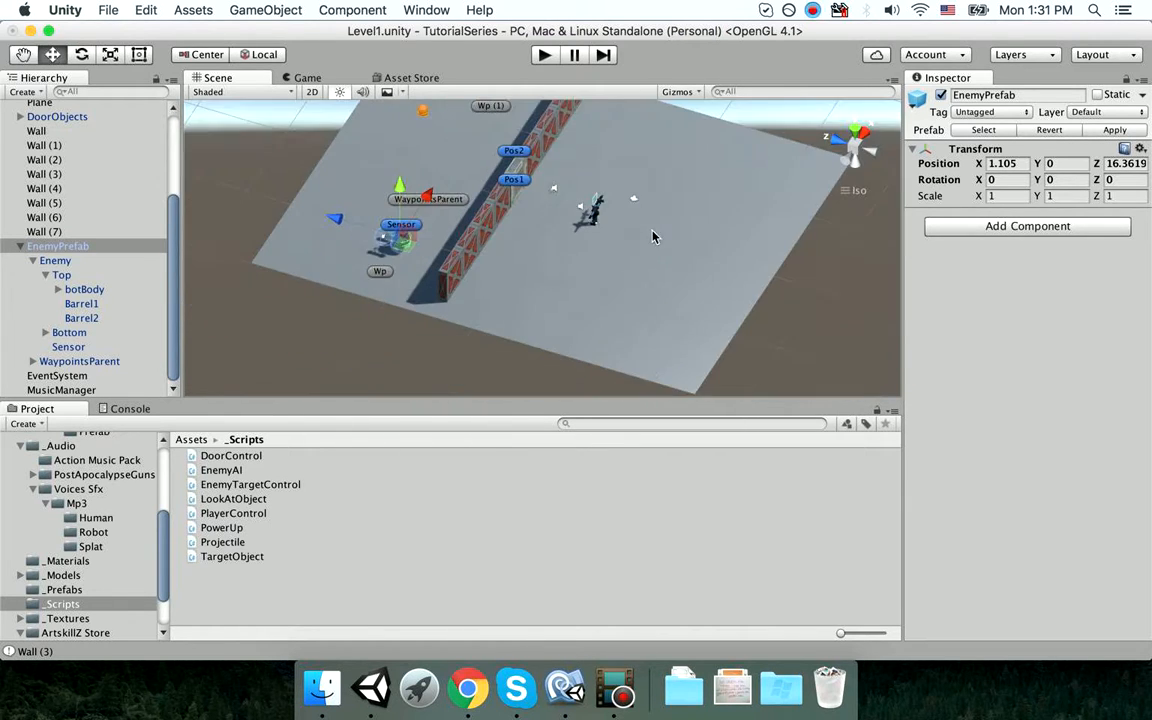
Apply the FloorTech06 texture from ArtskillZ Store's Free SciFi Textures folder to the floor plane.
scroll(620, 260, "up", 5)
left_click(530, 314)
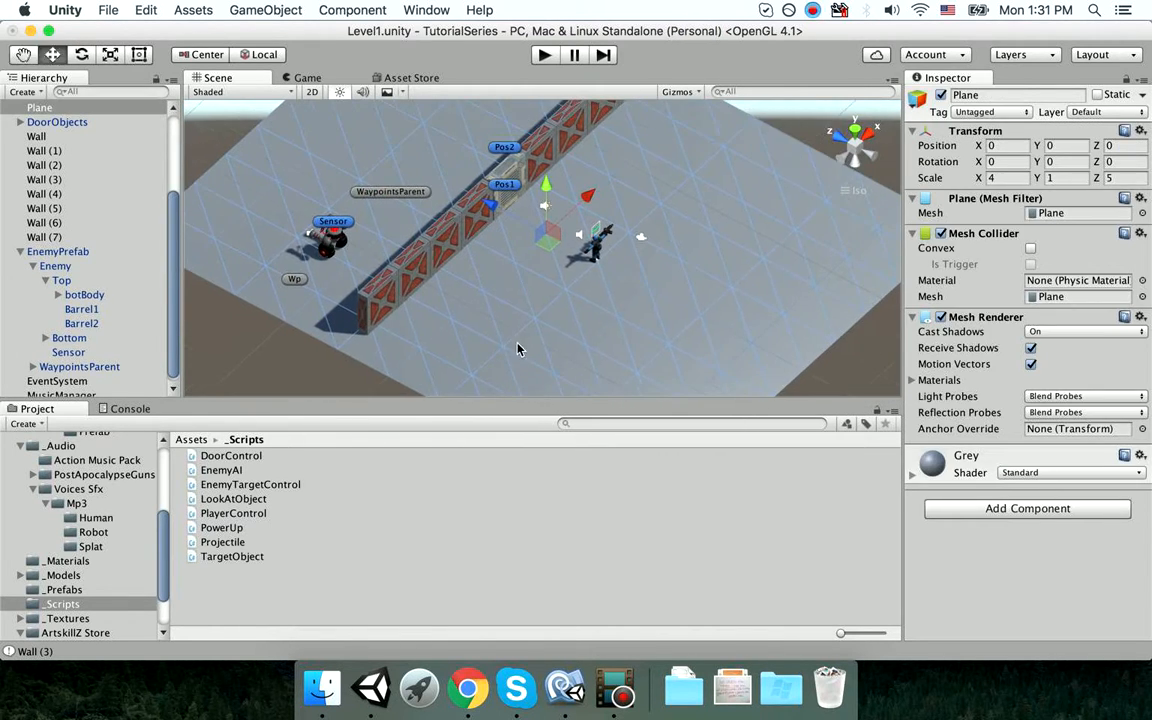
right_click_drag(518, 349, 466, 288)
scroll(142, 319, "down", 1)
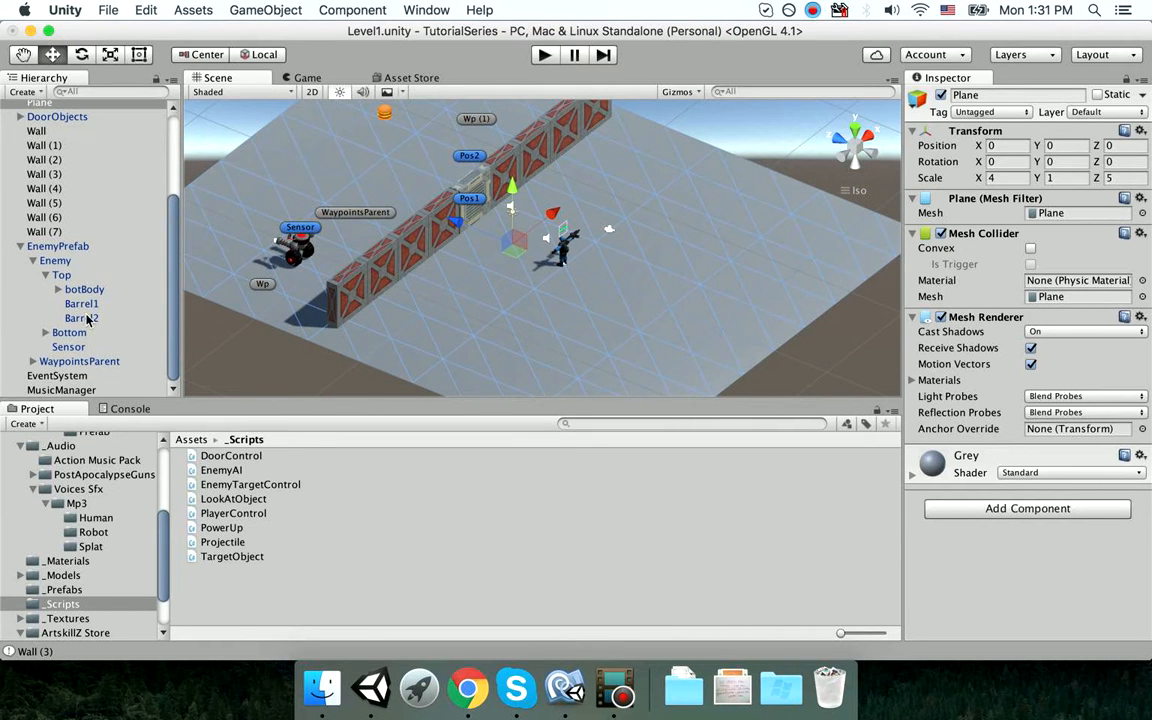
scroll(55, 555, "down", 3)
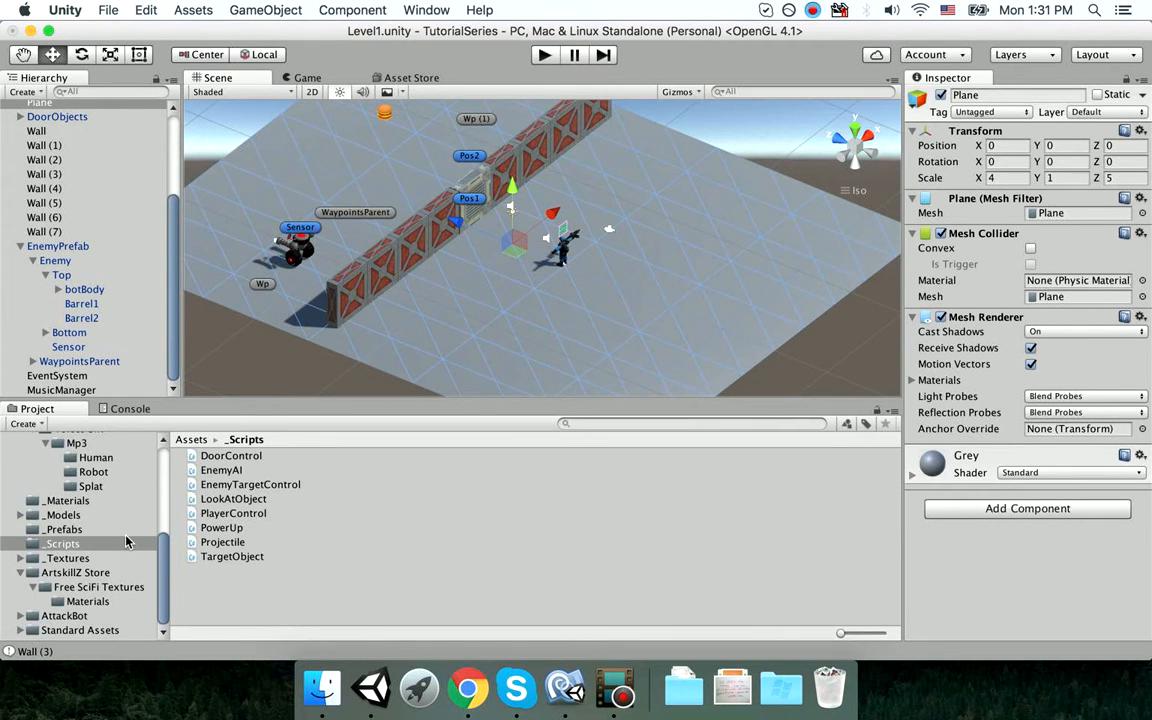
left_click(57, 574)
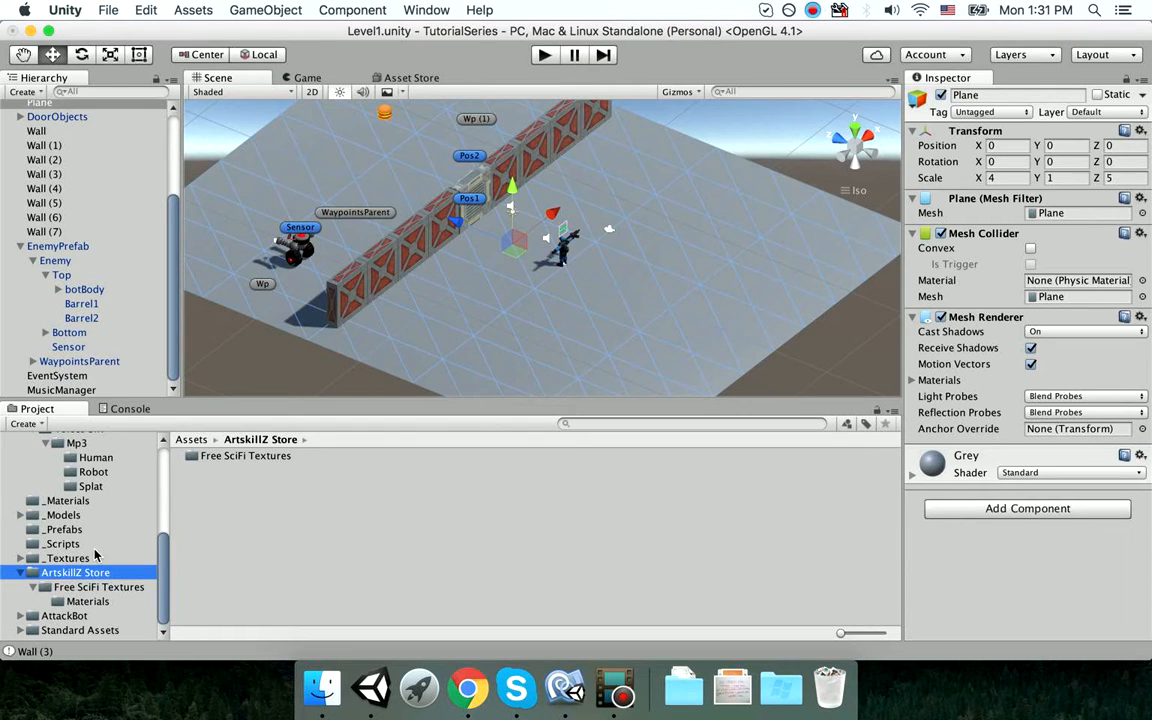
left_click(85, 589)
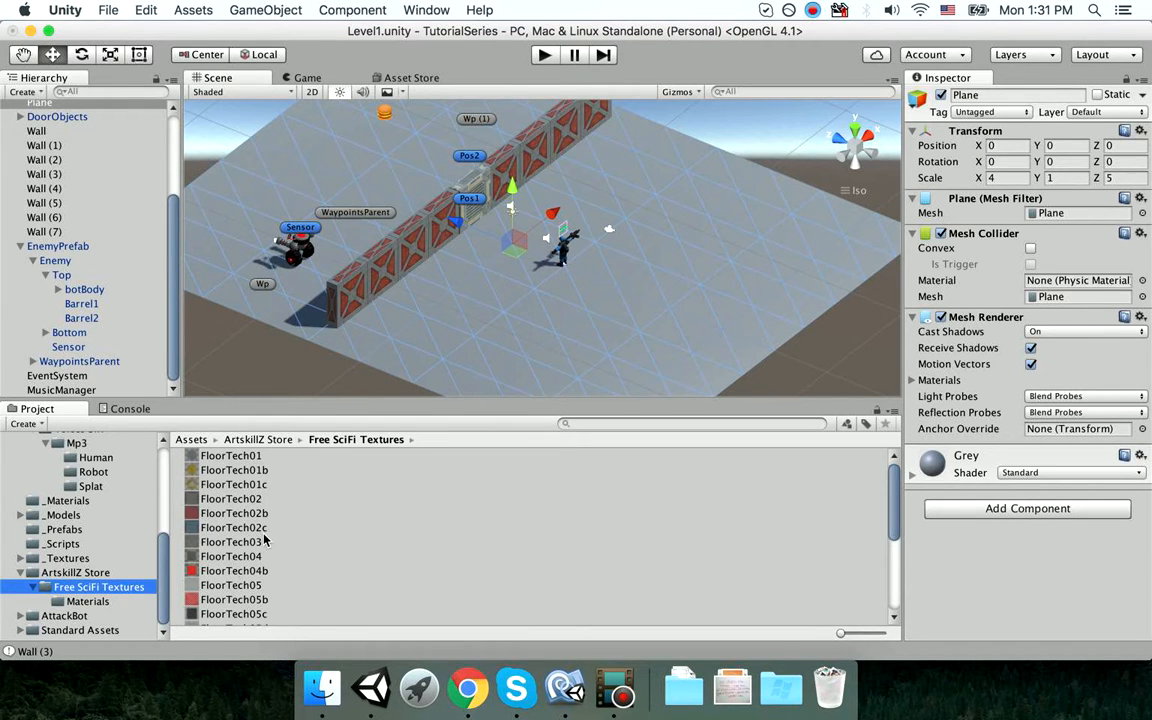
scroll(258, 541, "down", 5)
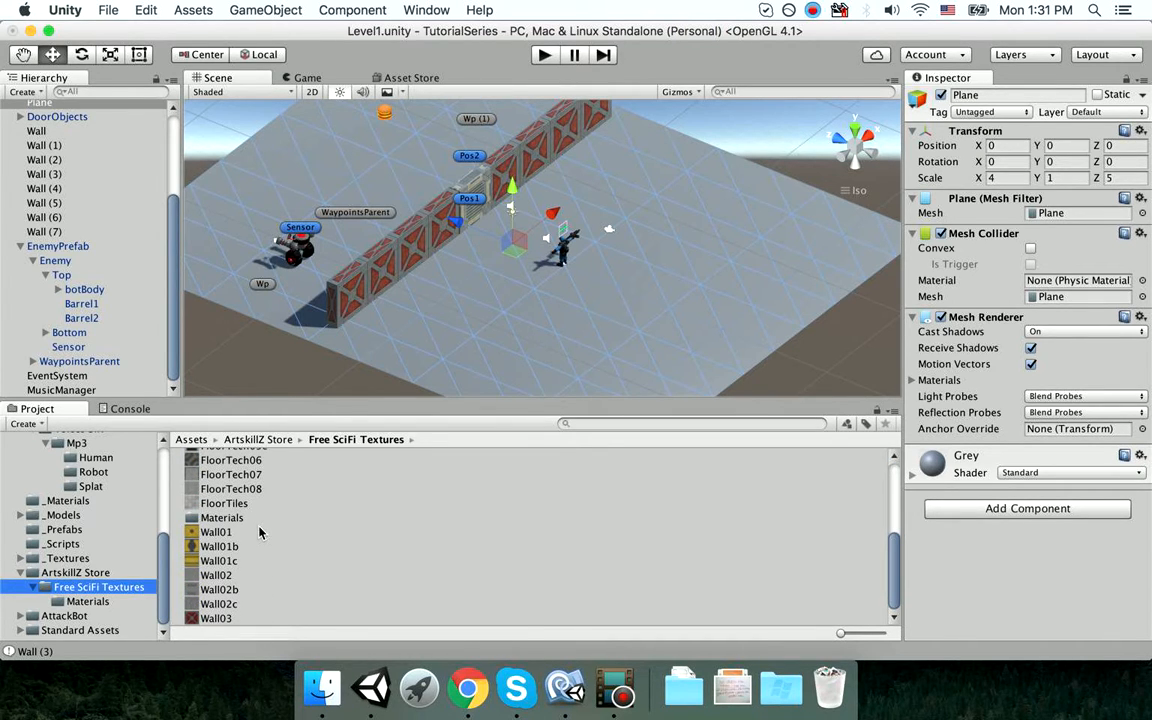
scroll(220, 530, "up", 1)
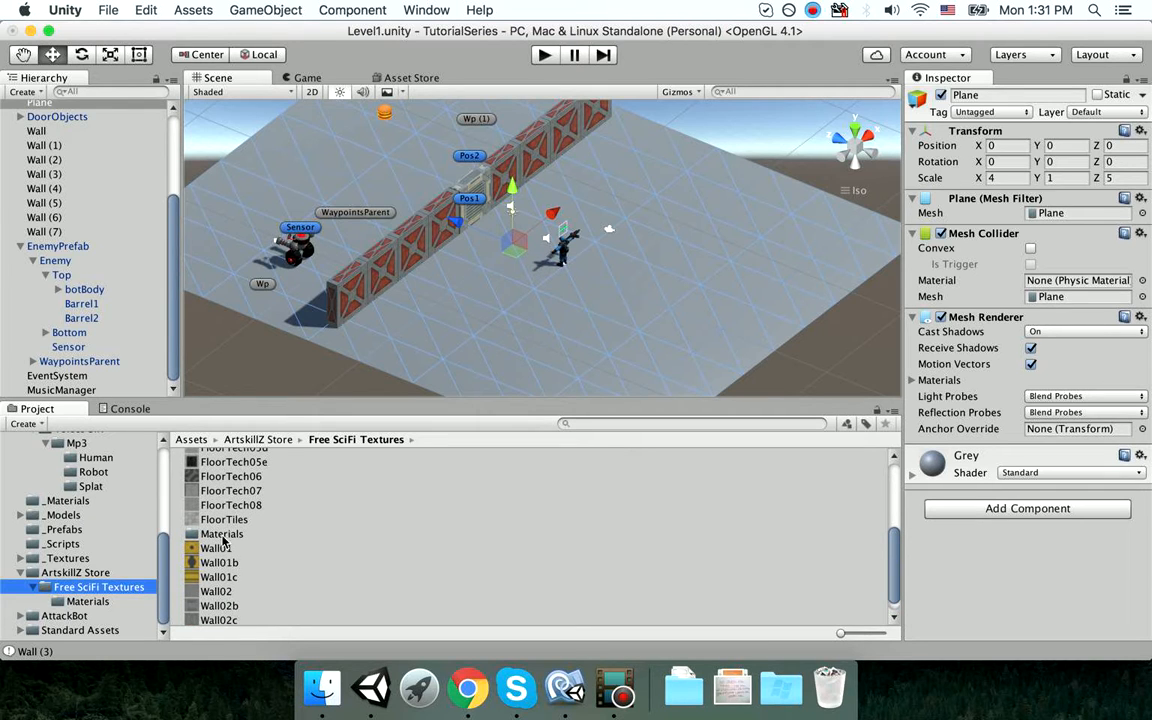
left_click_drag(230, 477, 638, 342)
Examine the textured floor in the Game view and from several angles in the Scene view.
scroll(638, 336, "down", 5)
scroll(617, 310, "up", 6)
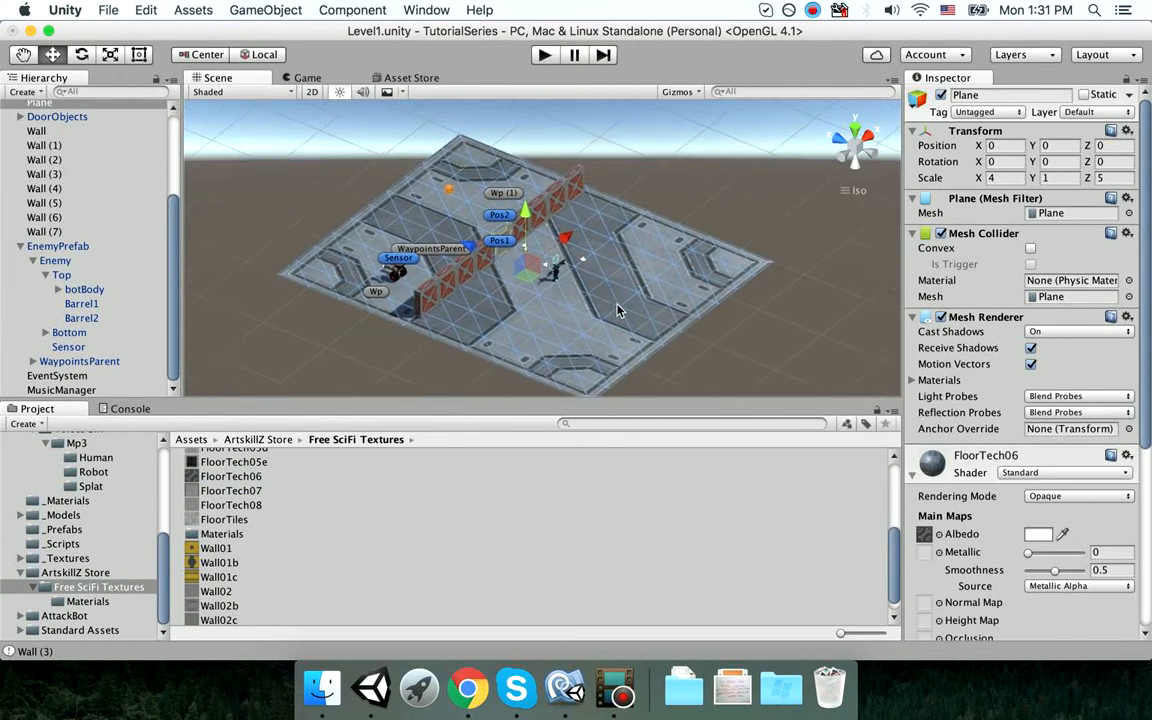
left_click(292, 80)
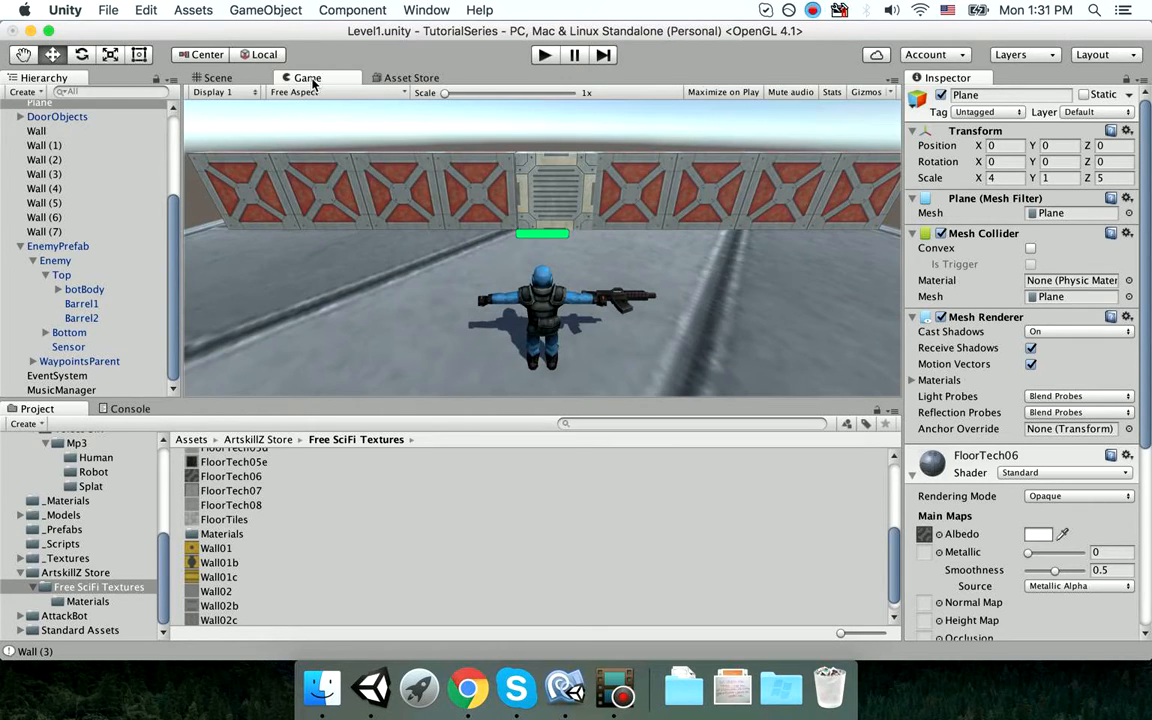
left_click(240, 77)
left_click_drag(514, 260, 716, 262, "alt")
middle_click_drag(714, 254, 722, 228)
left_click_drag(722, 228, 577, 238, "alt")
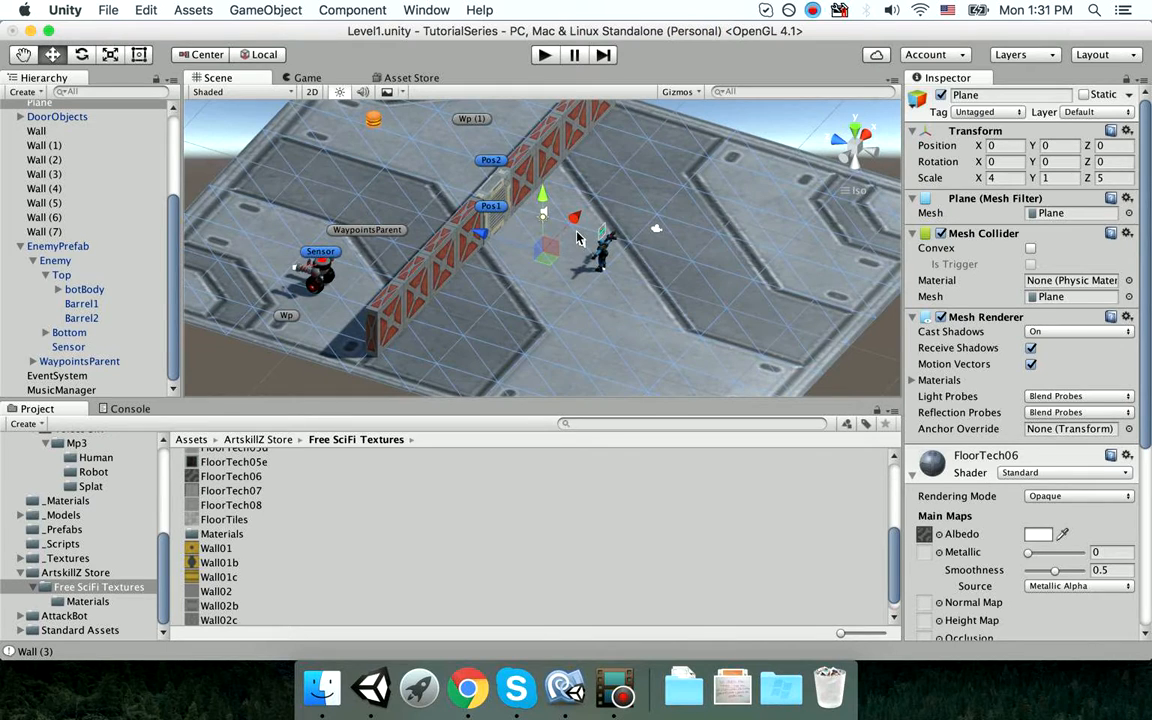
scroll(1023, 456, "down", 5)
scroll(702, 318, "down", 5)
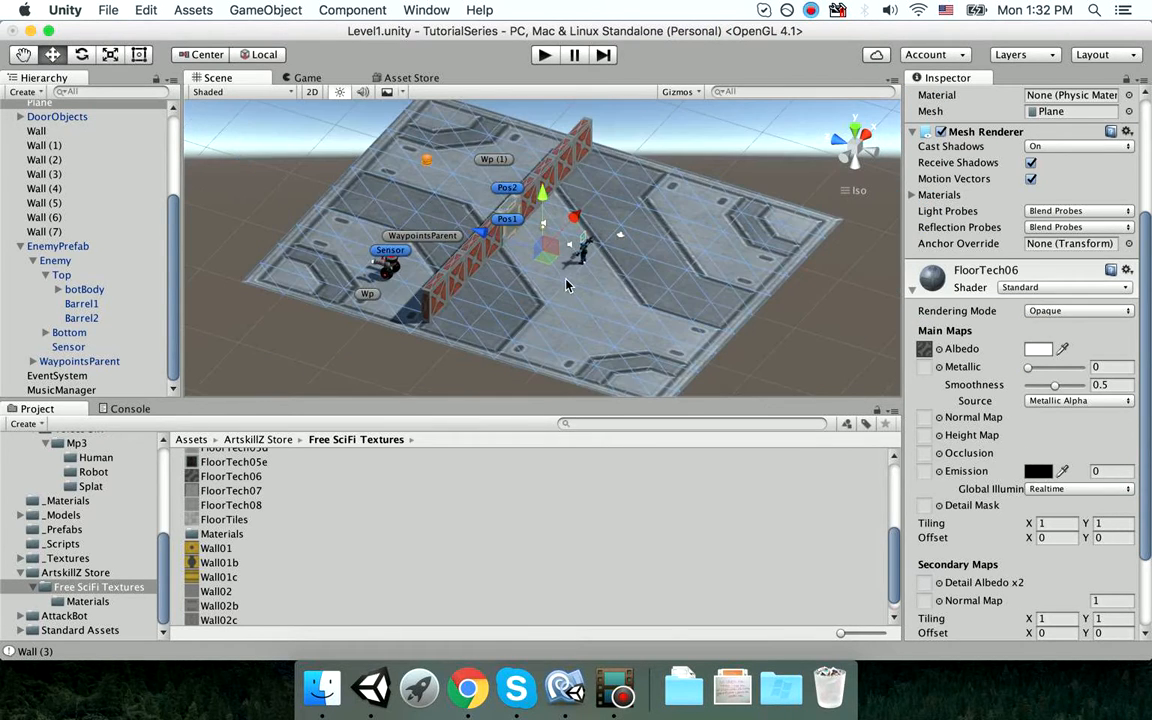
left_click_drag(568, 281, 690, 310, "alt")
scroll(728, 284, "down", 5)
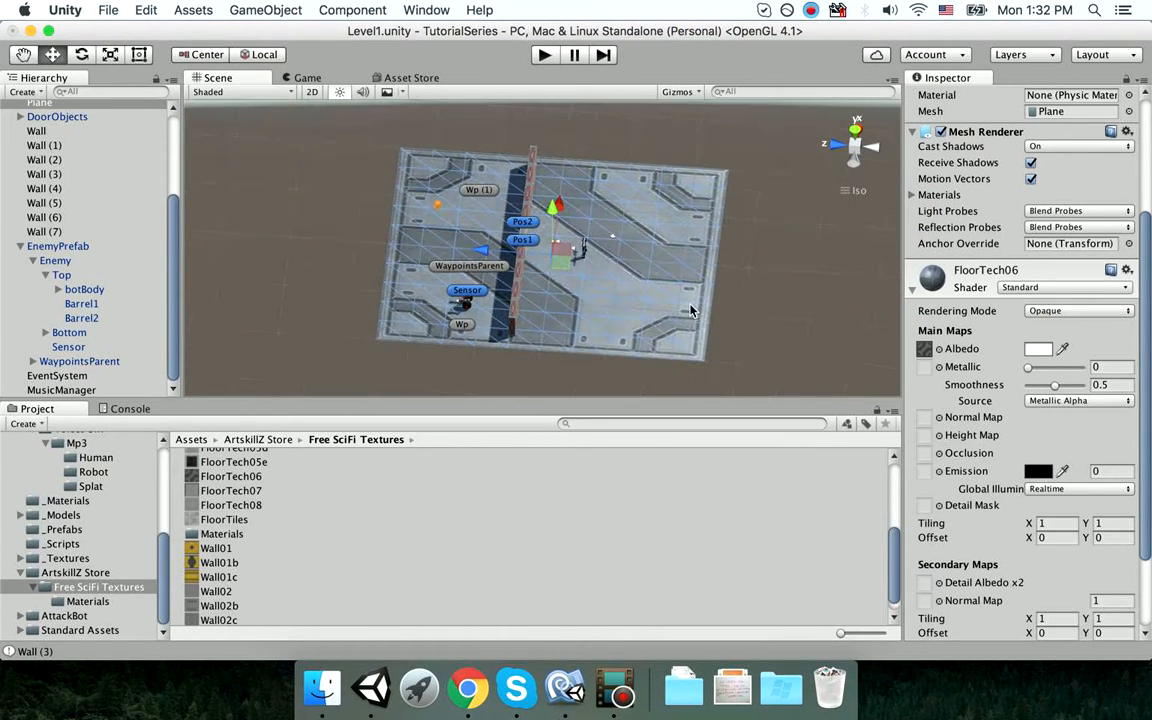
Set the plane's Z scale to 10 and move it along Z so most of the floor extends beyond the wall on the enemy's side.
scroll(918, 252, "up", 5)
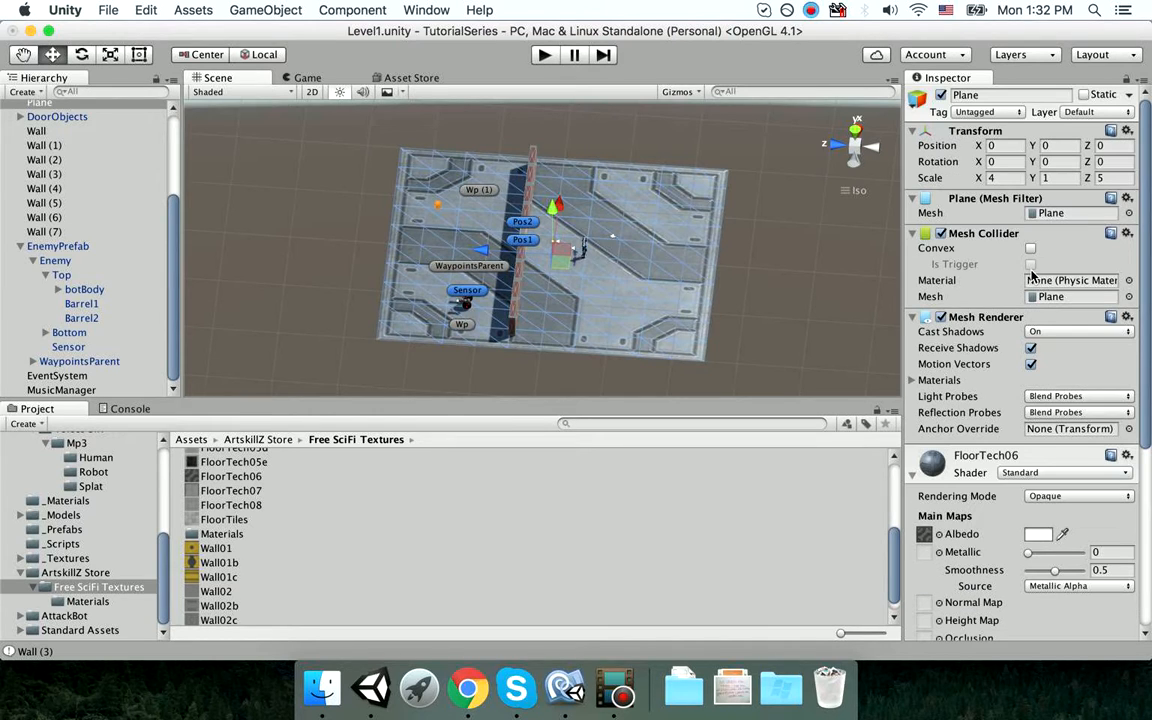
left_click(1012, 177)
left_click(1116, 177)
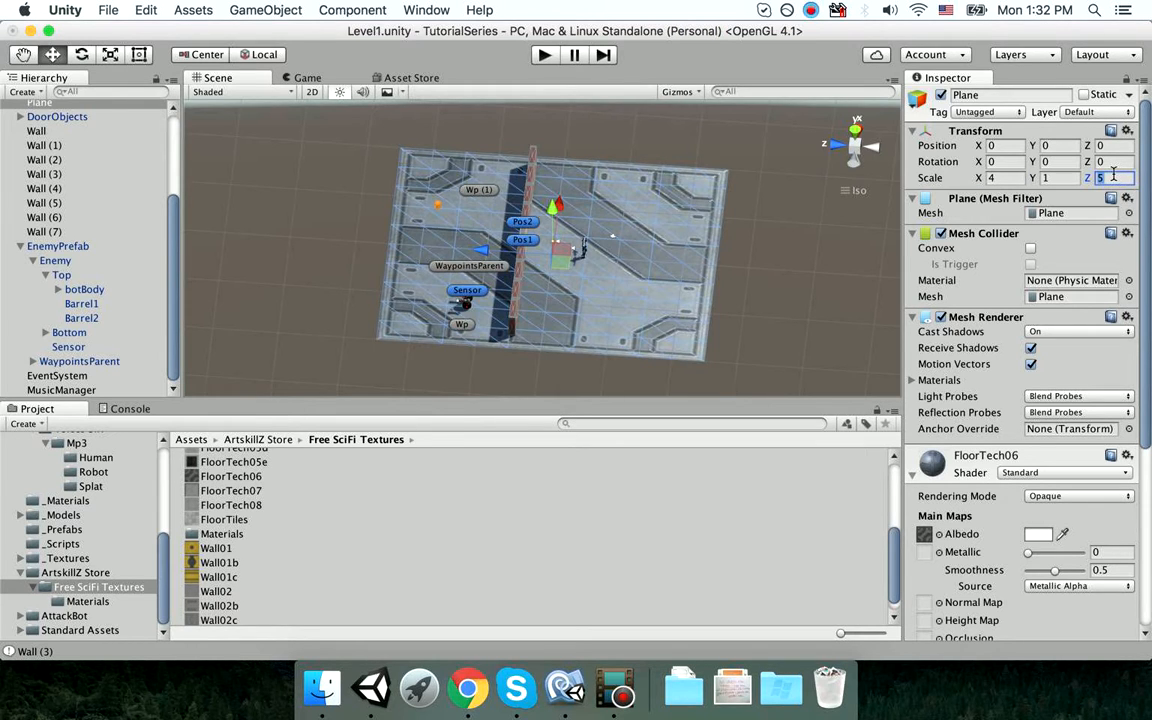
type("10")
left_click_drag(482, 249, 232, 235)
middle_click_drag(442, 246, 640, 247)
right_click_drag(640, 247, 851, 327)
Set the FloorTech06 main maps tiling to X 4 and Y 10 and check the floor in the Game view.
scroll(1006, 401, "down", 5)
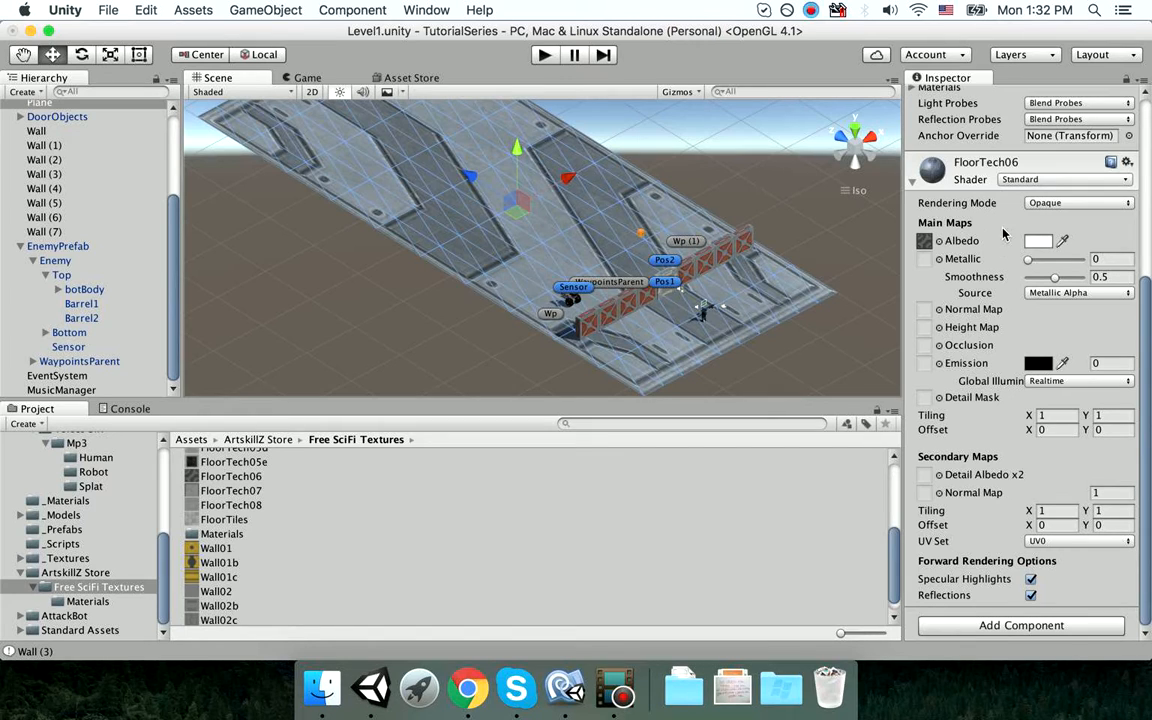
left_click(1055, 513)
type("4")
left_click(1114, 512)
left_click(1066, 414)
type("4")
key("Tab")
type("10")
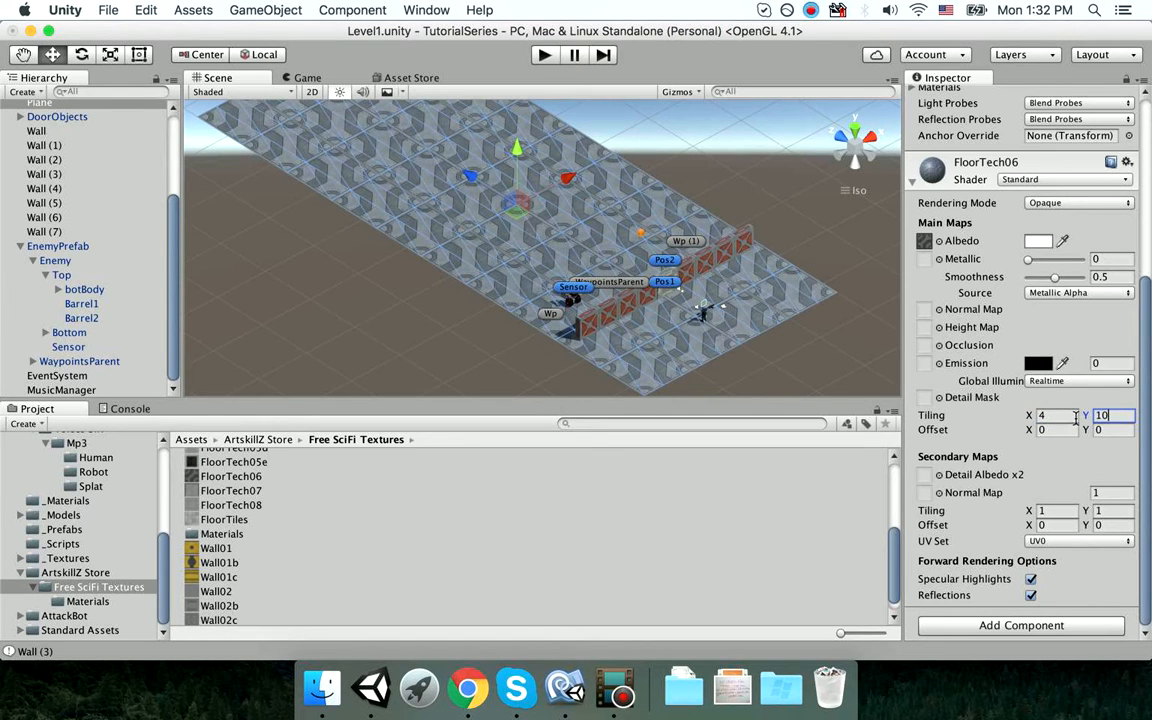
left_click(310, 78)
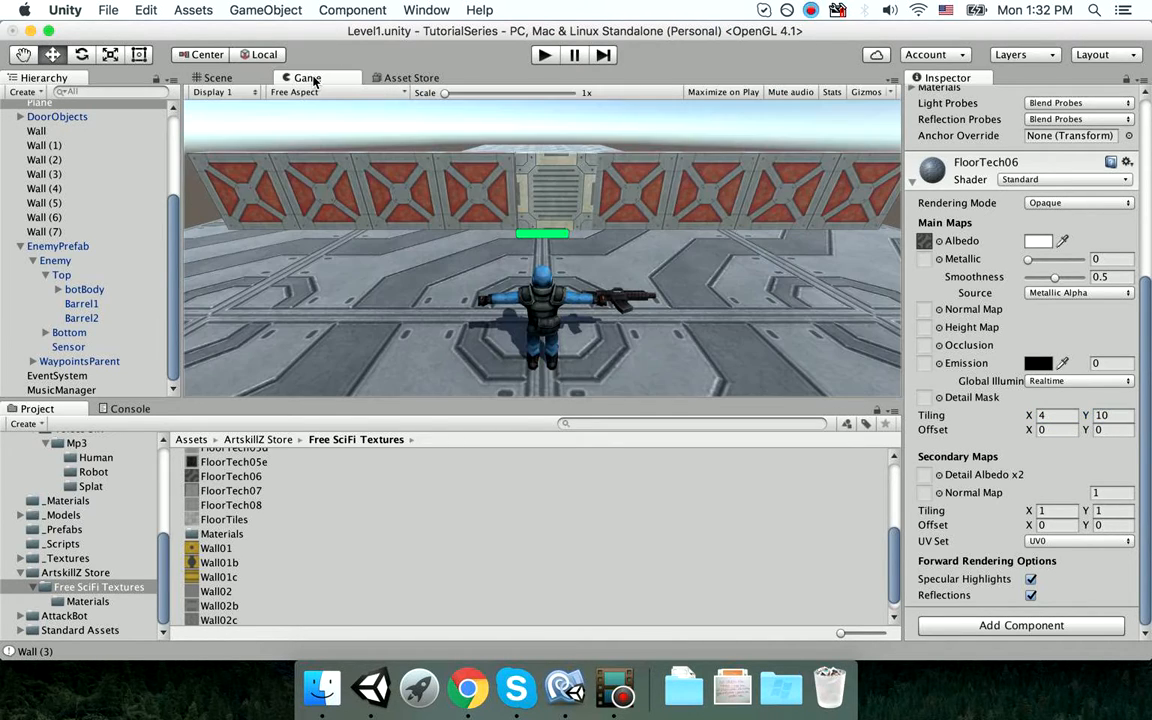
left_click(220, 77)
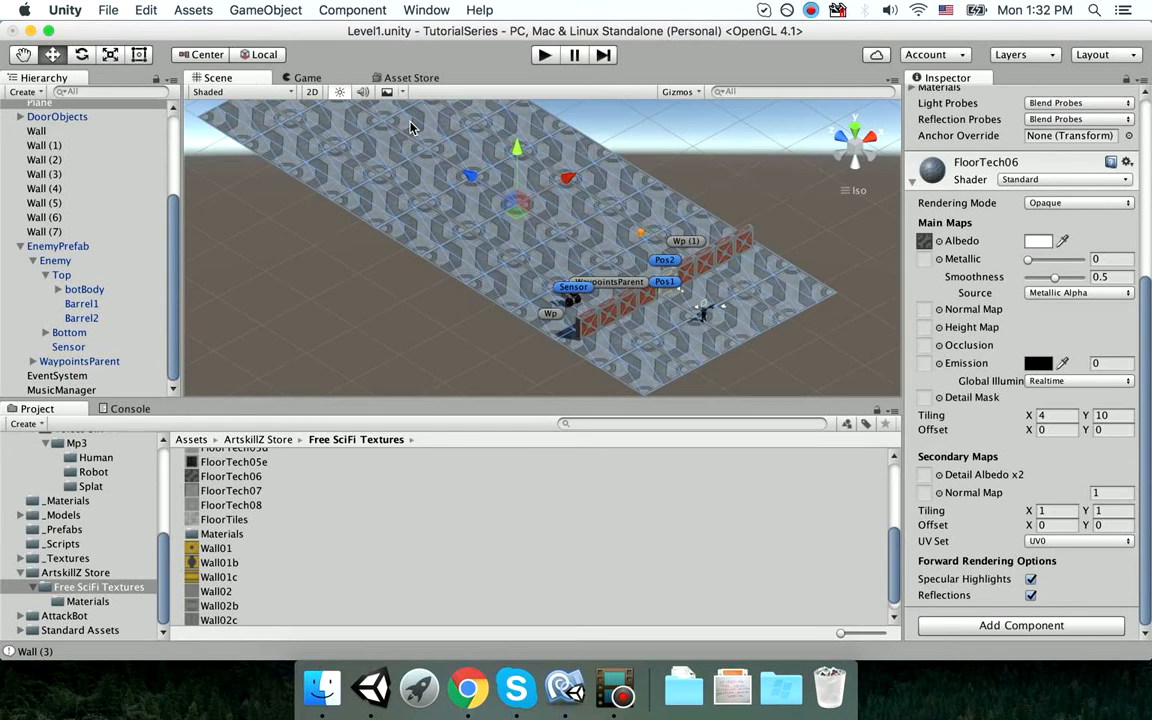
Set the FloorTech06 main maps tiling to X 8 and Y 20.
left_click(1048, 415)
type("8")
key("Tab")
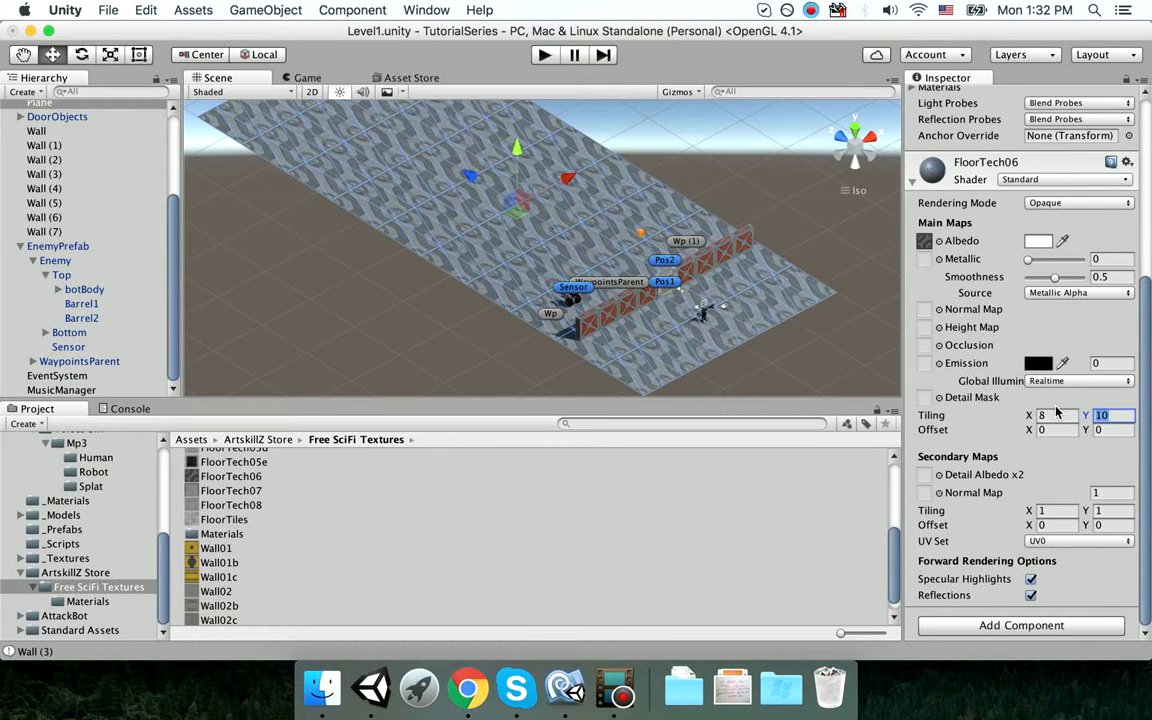
type("20")
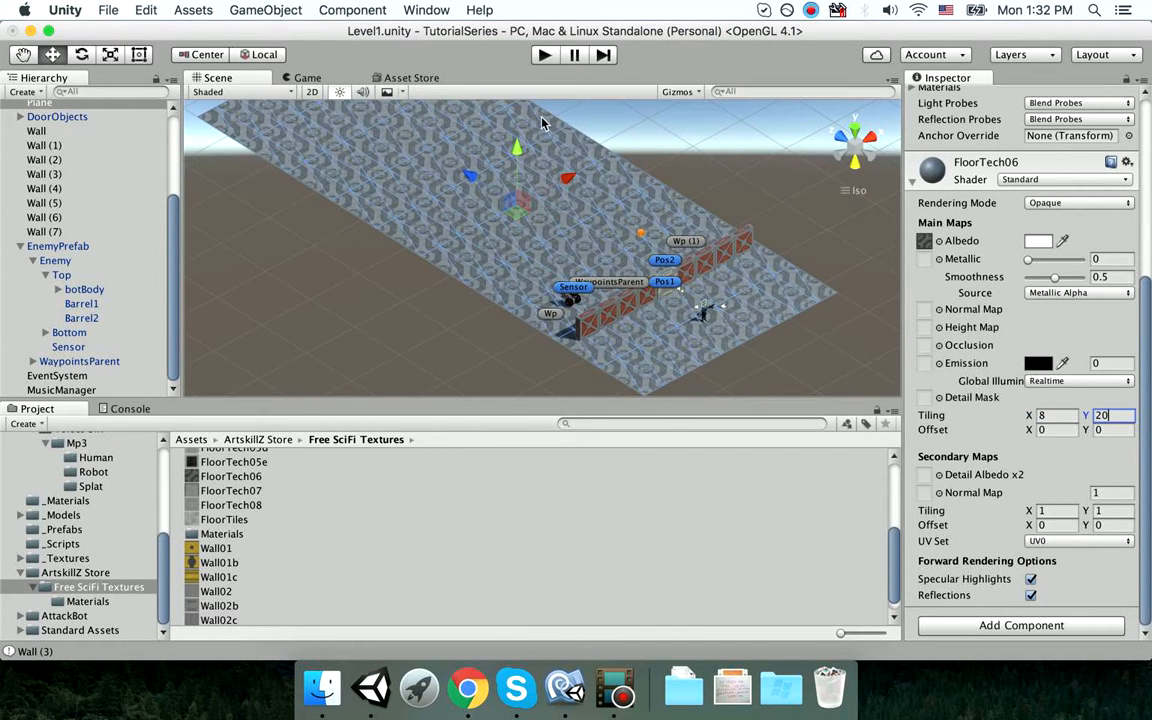
Play-test the level by running the player across the retiled floor, and stop the game.
left_click(276, 77)
left_click(545, 56)
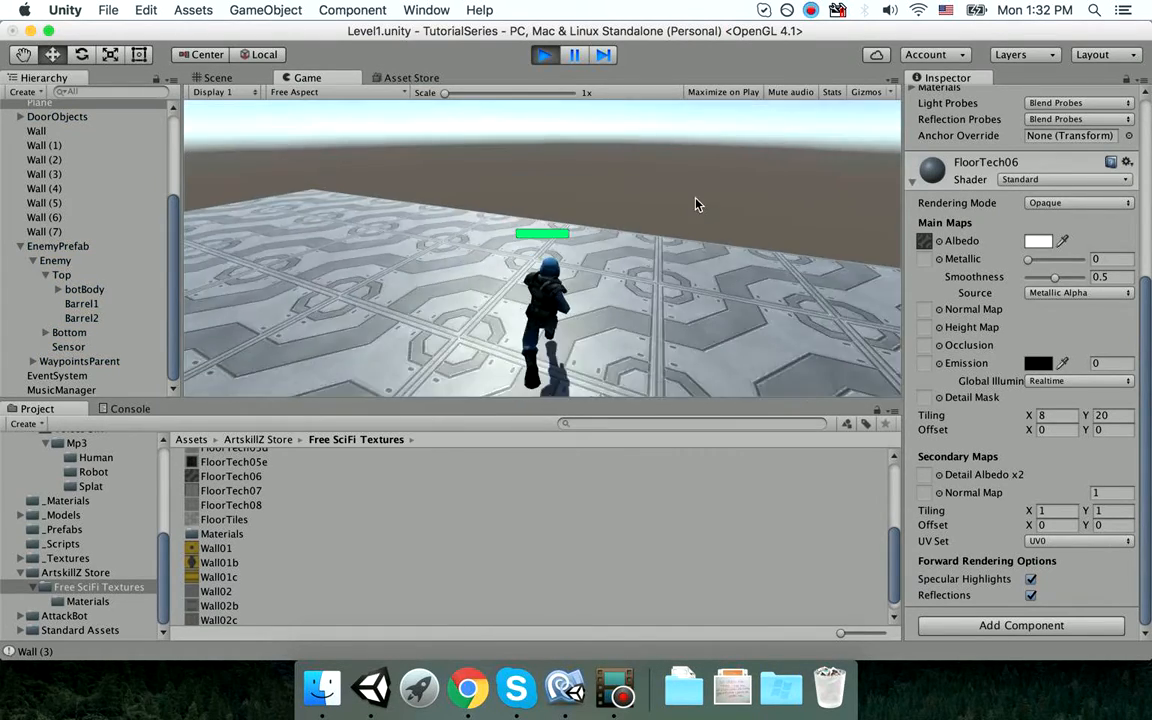
key("w")
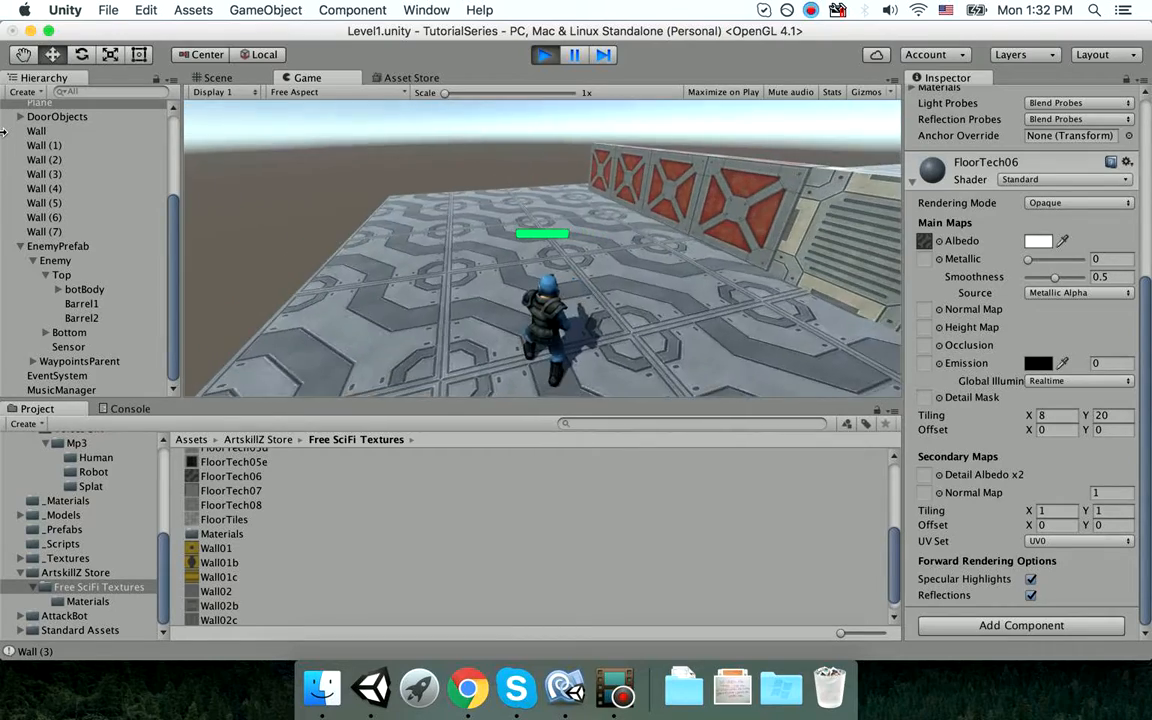
left_click(544, 54)
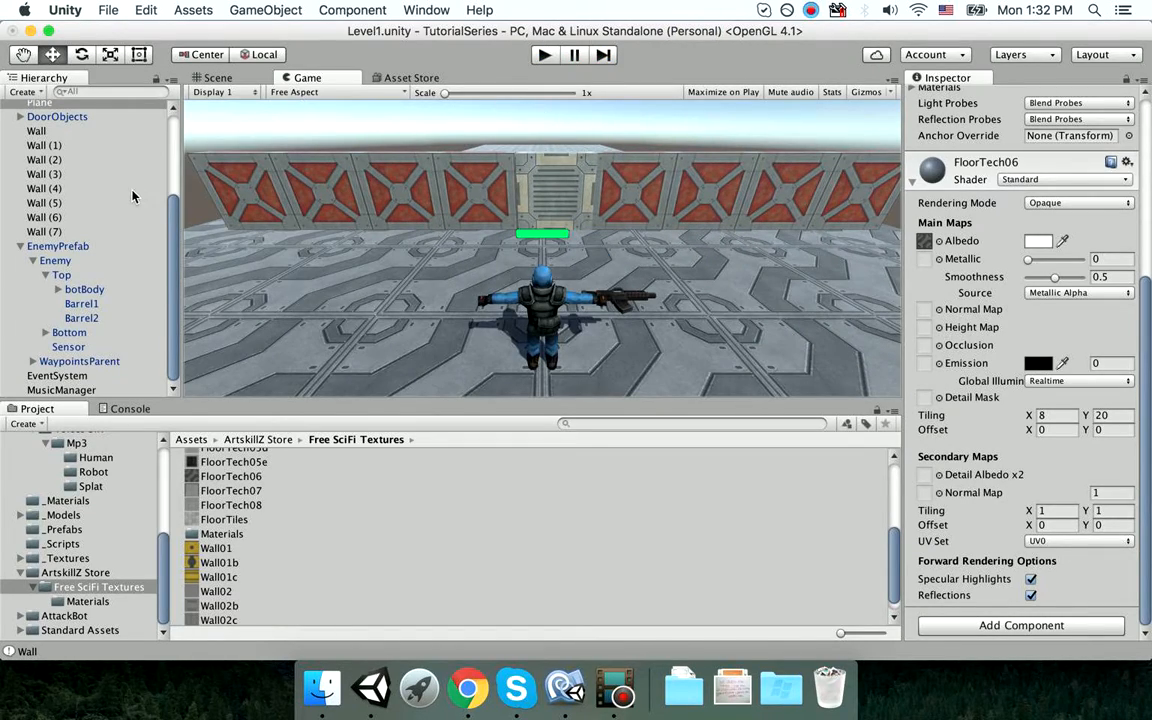
Set the Main Camera's Clear Flags to Solid Color.
scroll(123, 200, "up", 5)
left_click(72, 207)
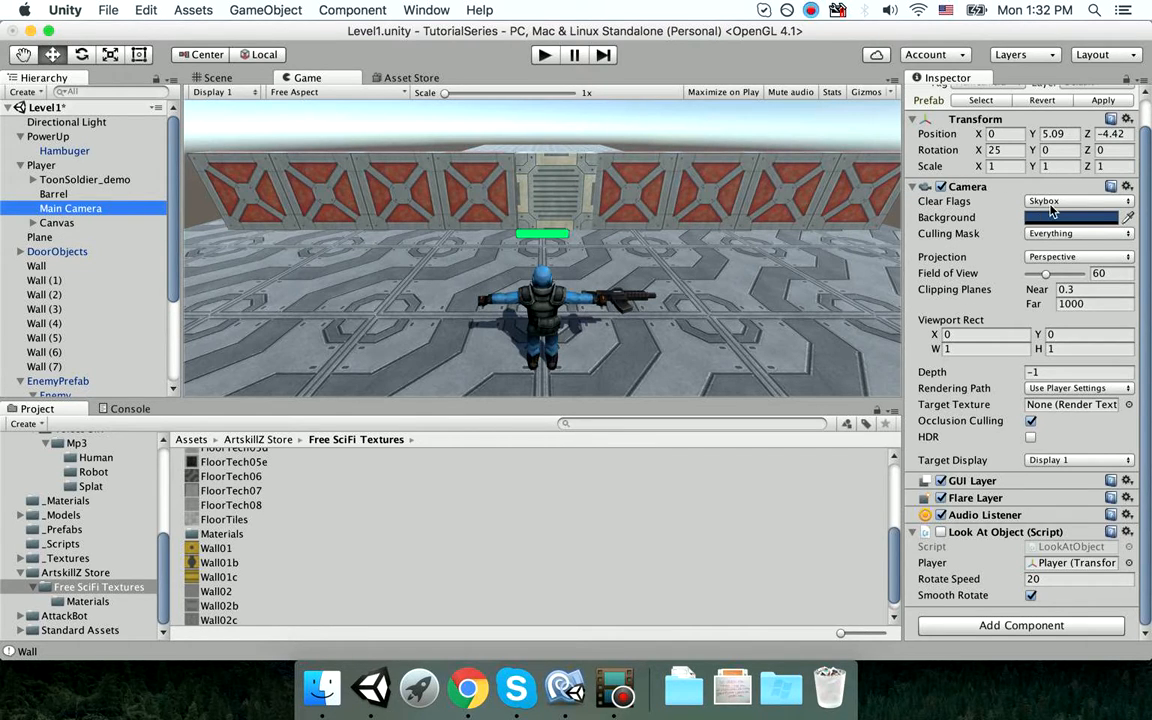
left_click(1052, 206)
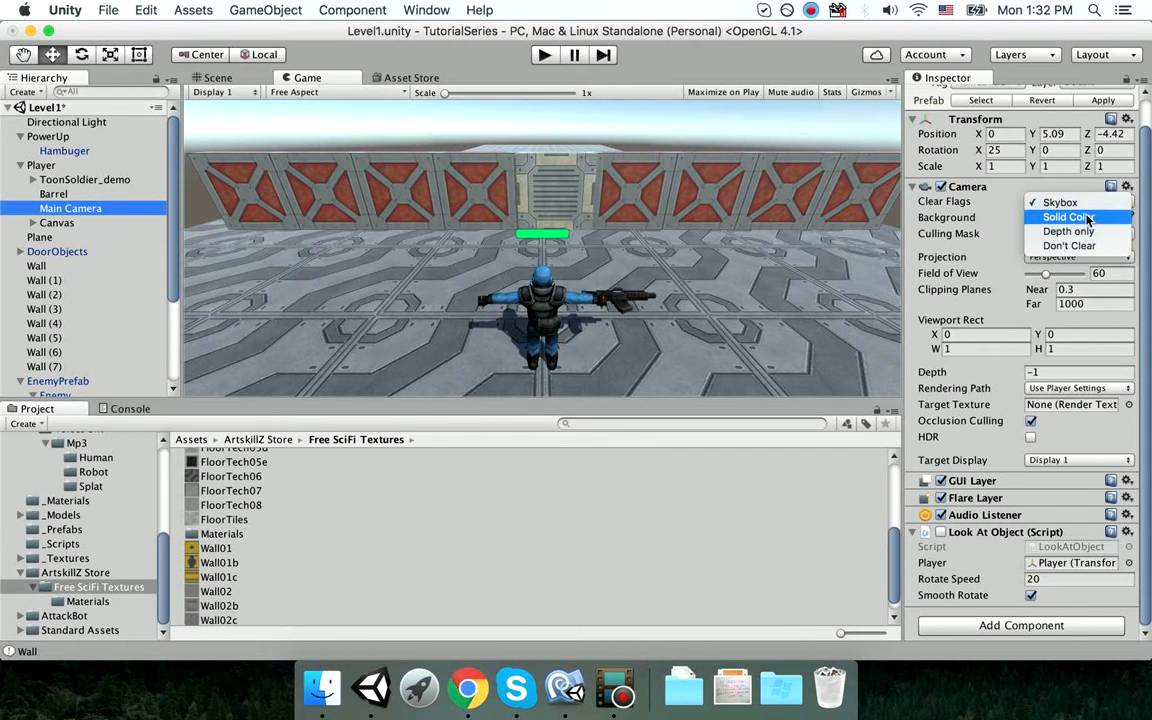
left_click(1088, 217)
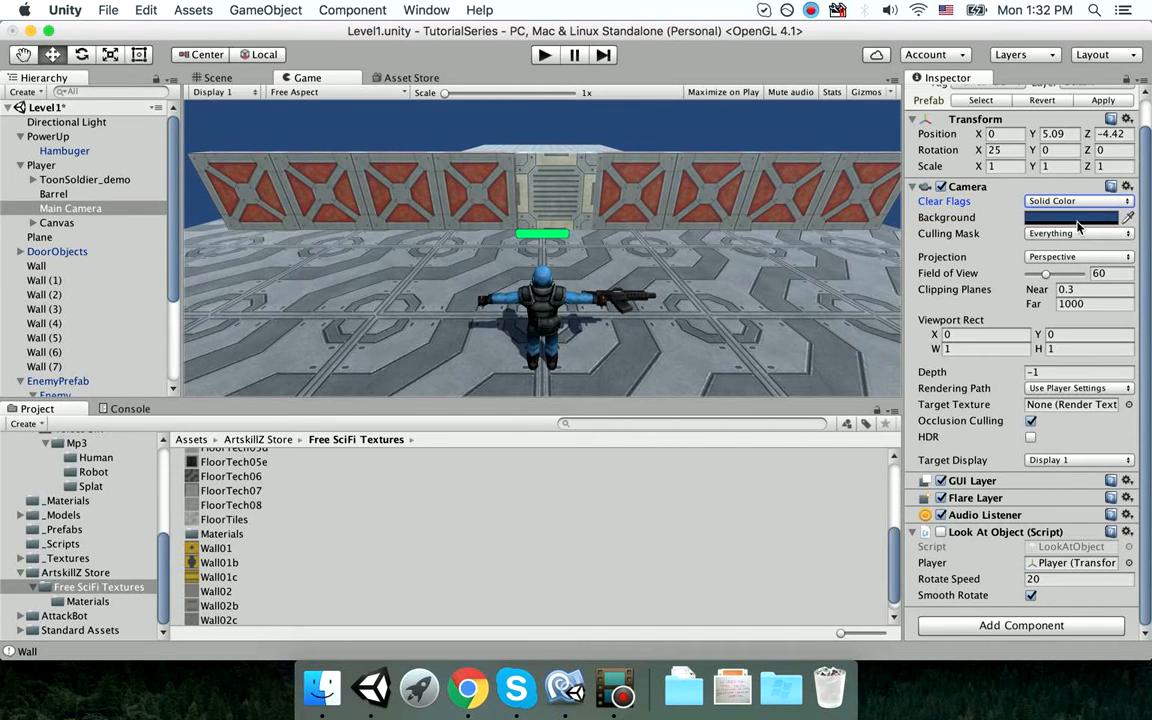
Set the Main Camera's background colour to a very dark brown, hex 28170700.
left_click(1078, 217)
left_click_drag(586, 239, 509, 270)
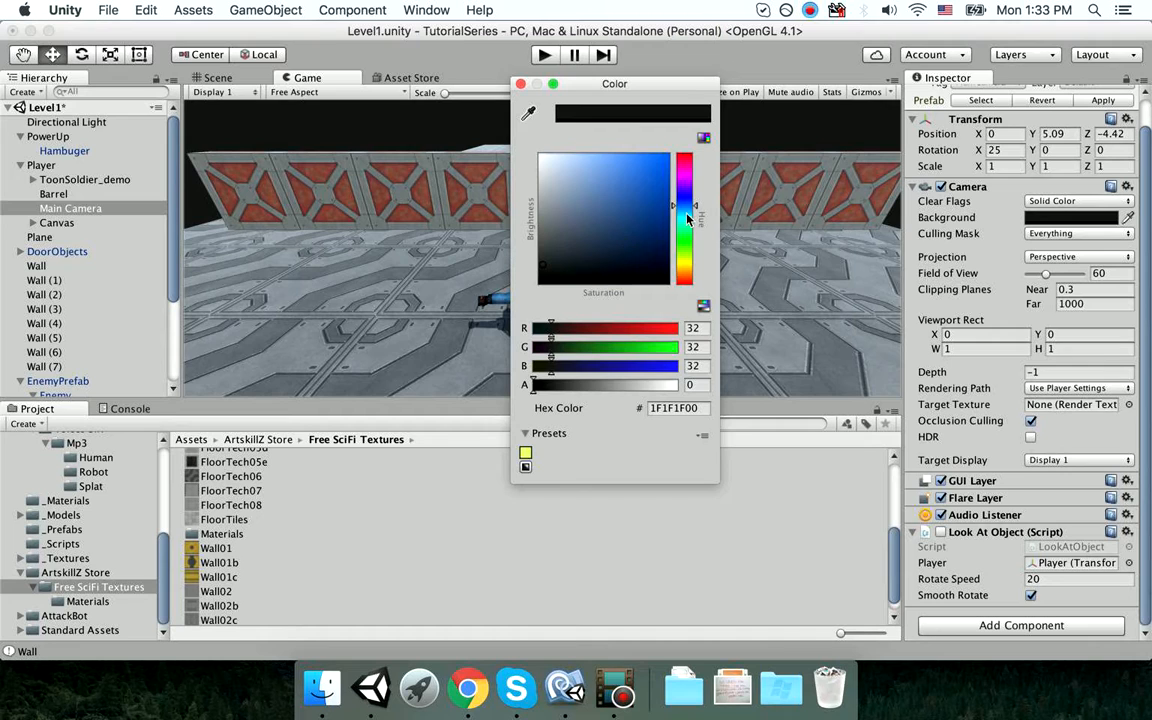
left_click_drag(687, 218, 686, 278)
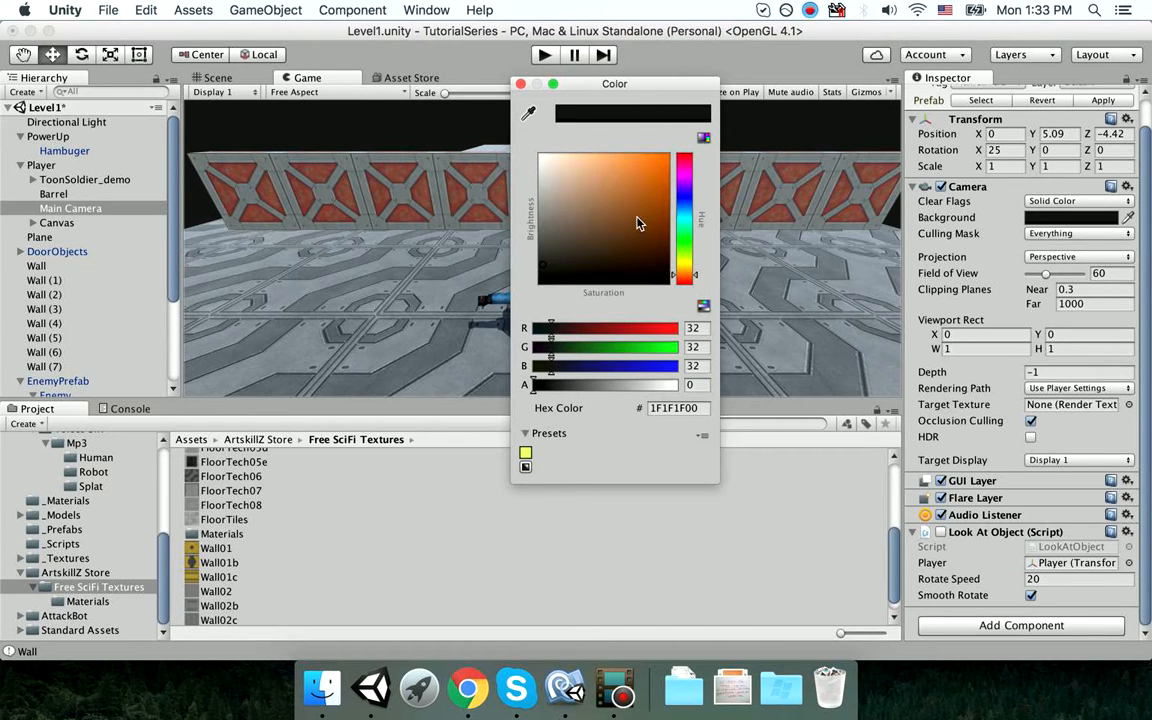
left_click_drag(643, 226, 643, 265)
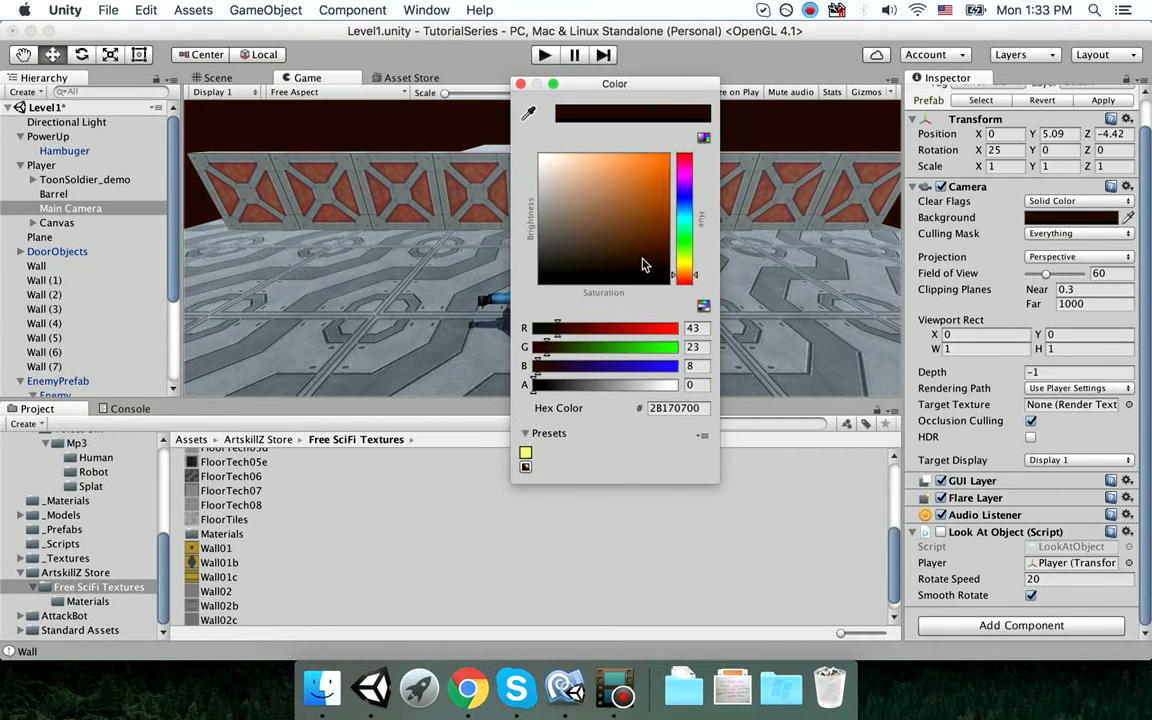
left_click(370, 190)
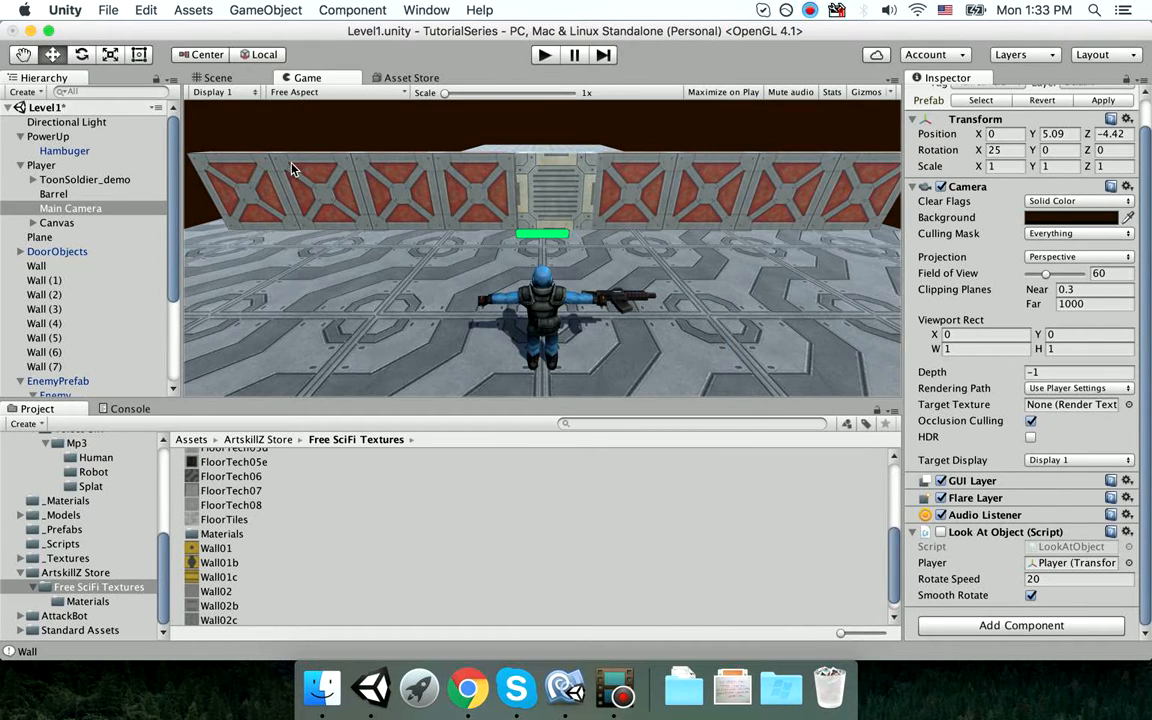
Change the Directional Light's colour to a strong red, hex D01515FF, after trying green and purple tints.
left_click(78, 124)
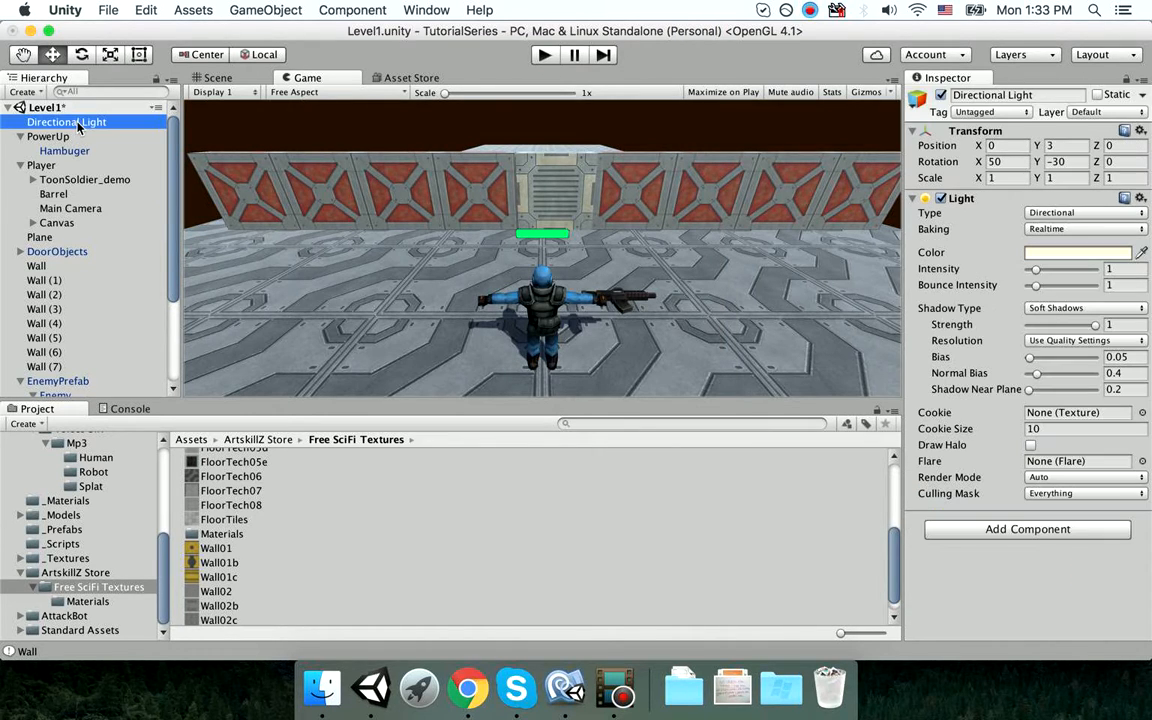
left_click(1051, 256)
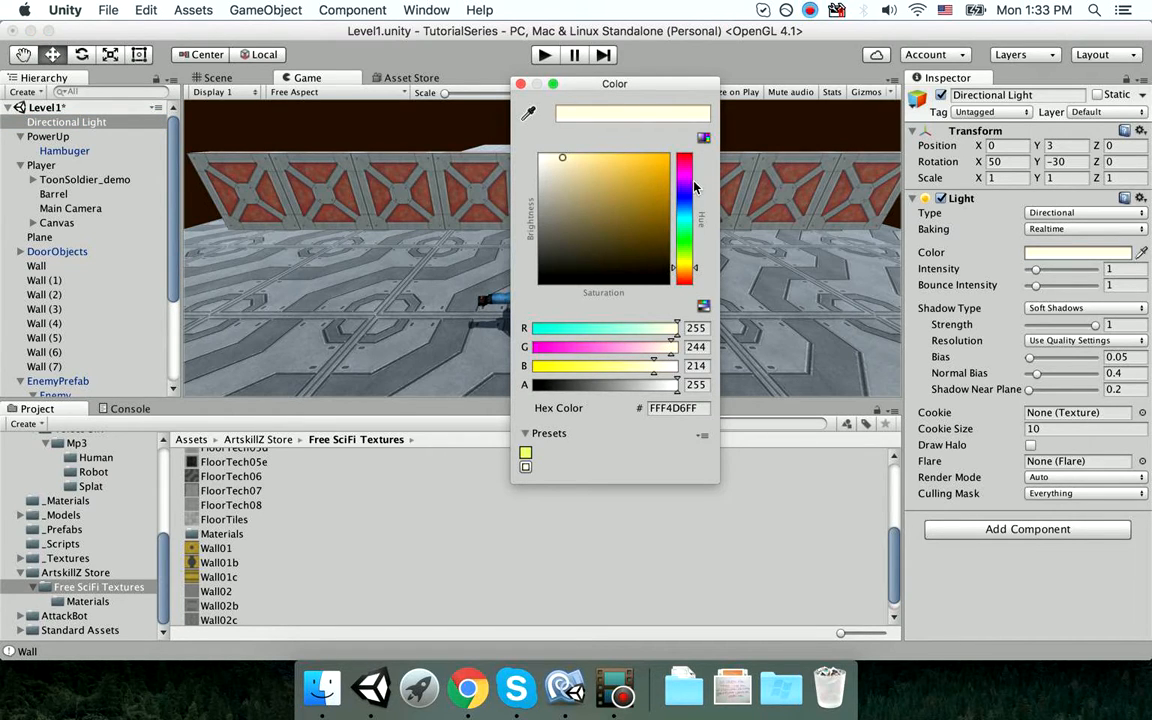
left_click(689, 233)
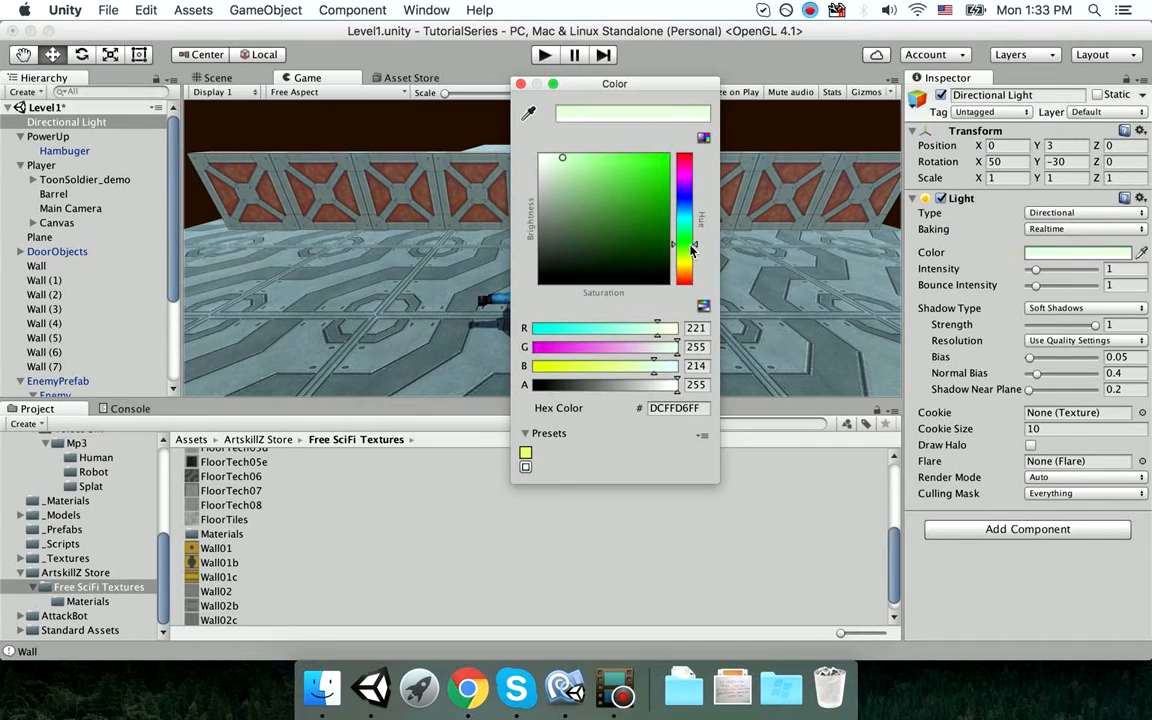
mouse_move(615, 163)
left_mouse_down()
mouse_move(573, 219)
mouse_move(591, 232)
mouse_move(607, 211)
mouse_move(624, 228)
left_mouse_up()
left_click(689, 170)
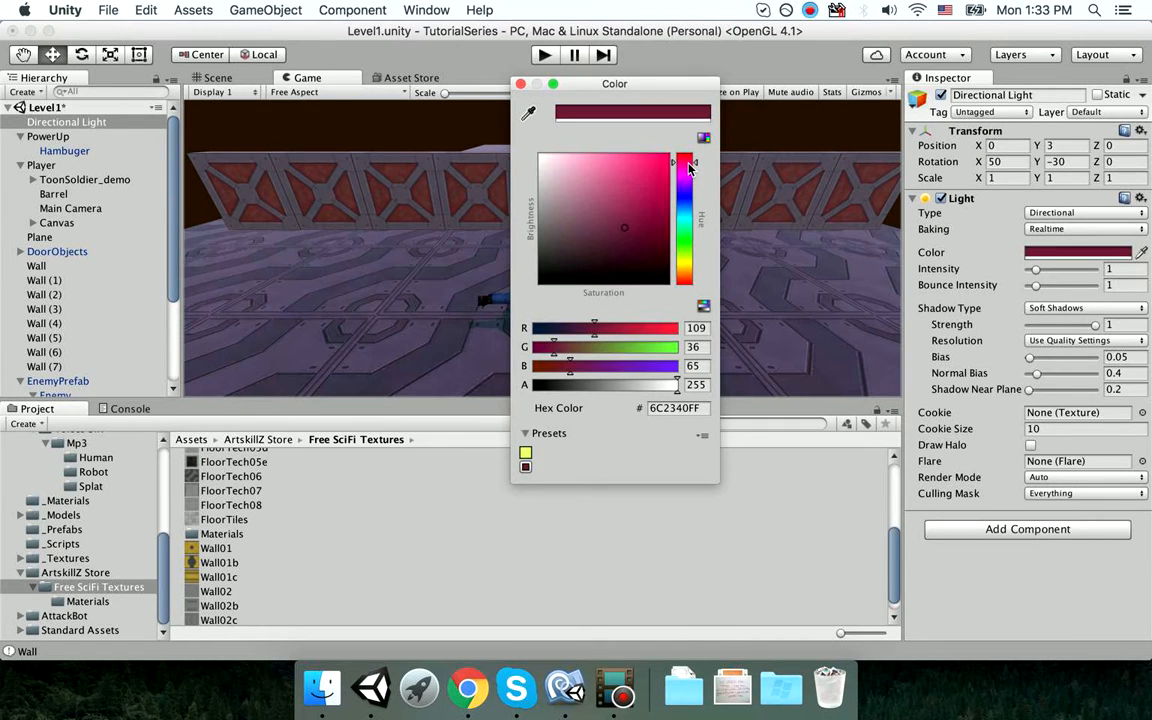
mouse_move(614, 181)
left_mouse_down()
mouse_move(640, 200)
mouse_move(658, 193)
mouse_move(656, 174)
mouse_move(652, 187)
left_mouse_up()
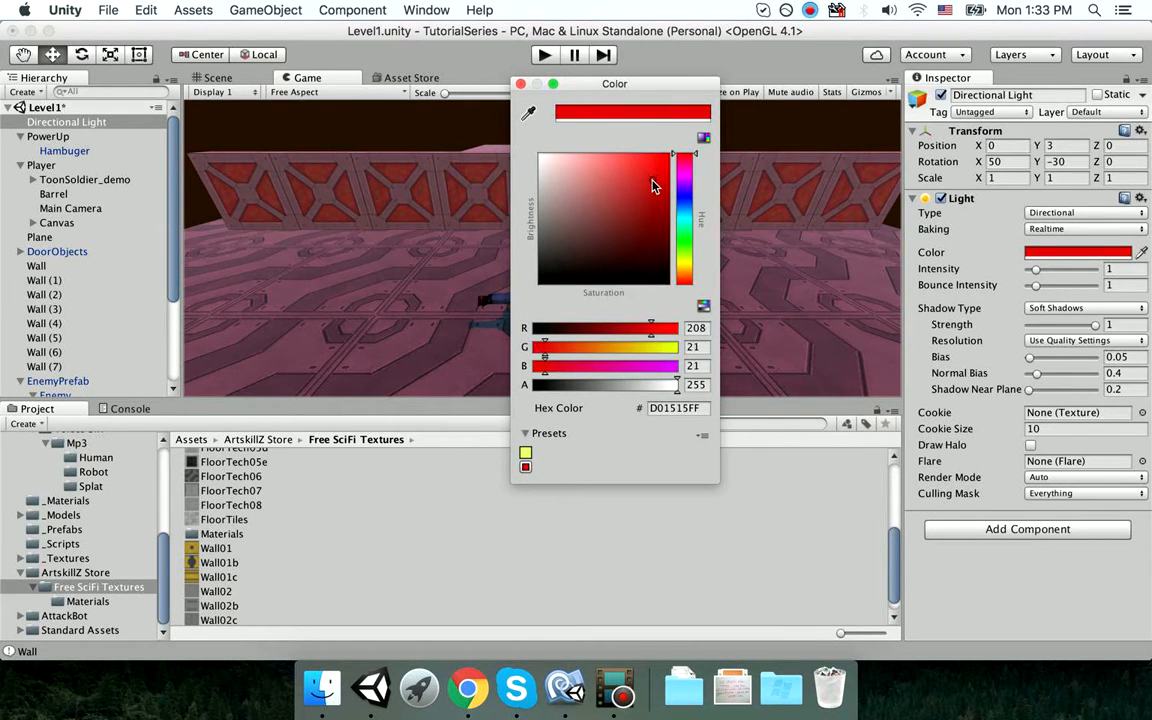
left_click(459, 159)
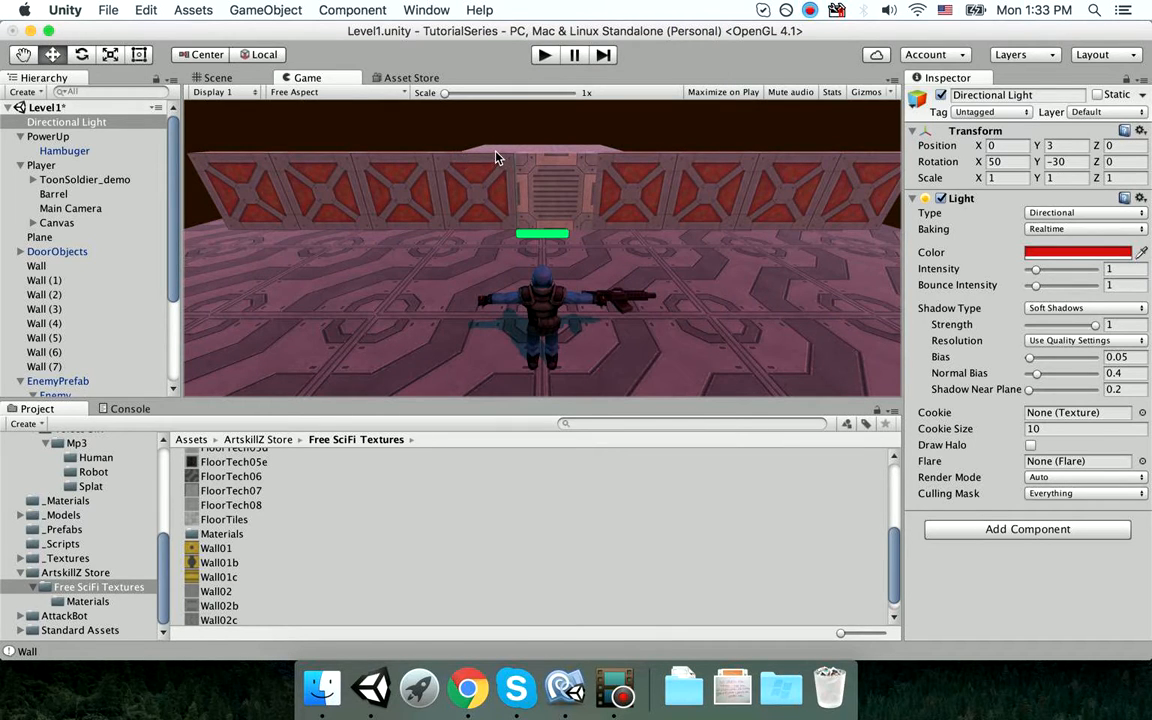
Play-test the red-lit level by running past the wall, fighting the robot and collecting the hamburger, and stop the game.
left_click(544, 55)
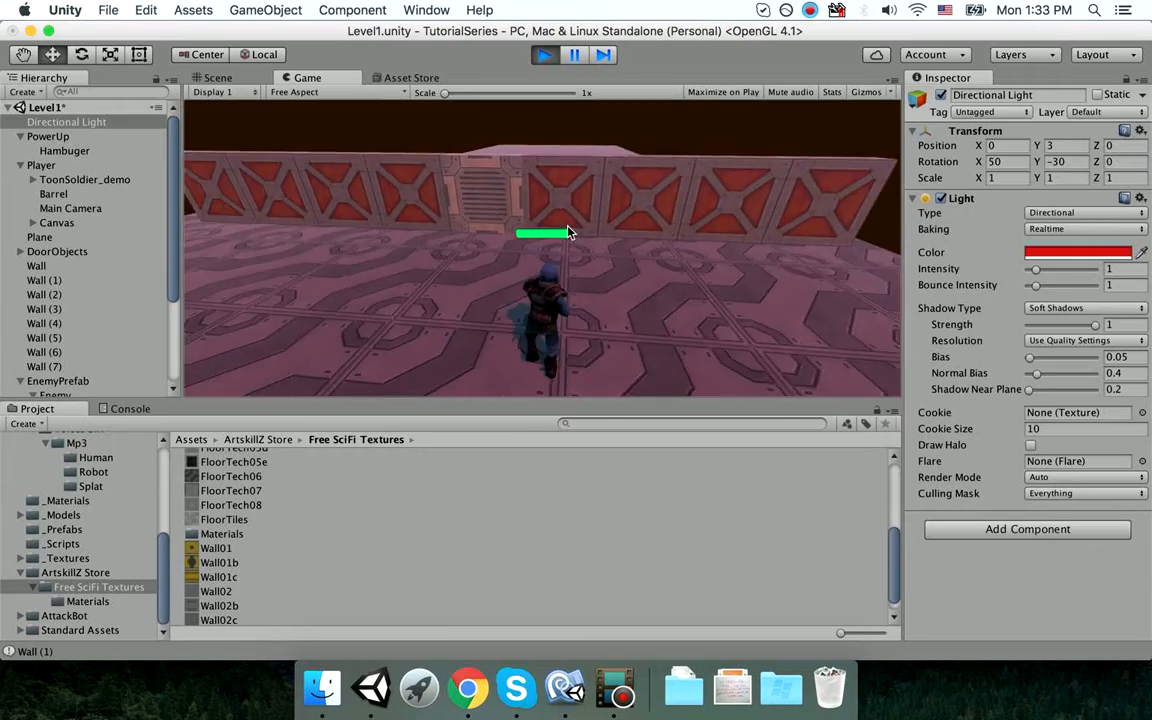
key("w")
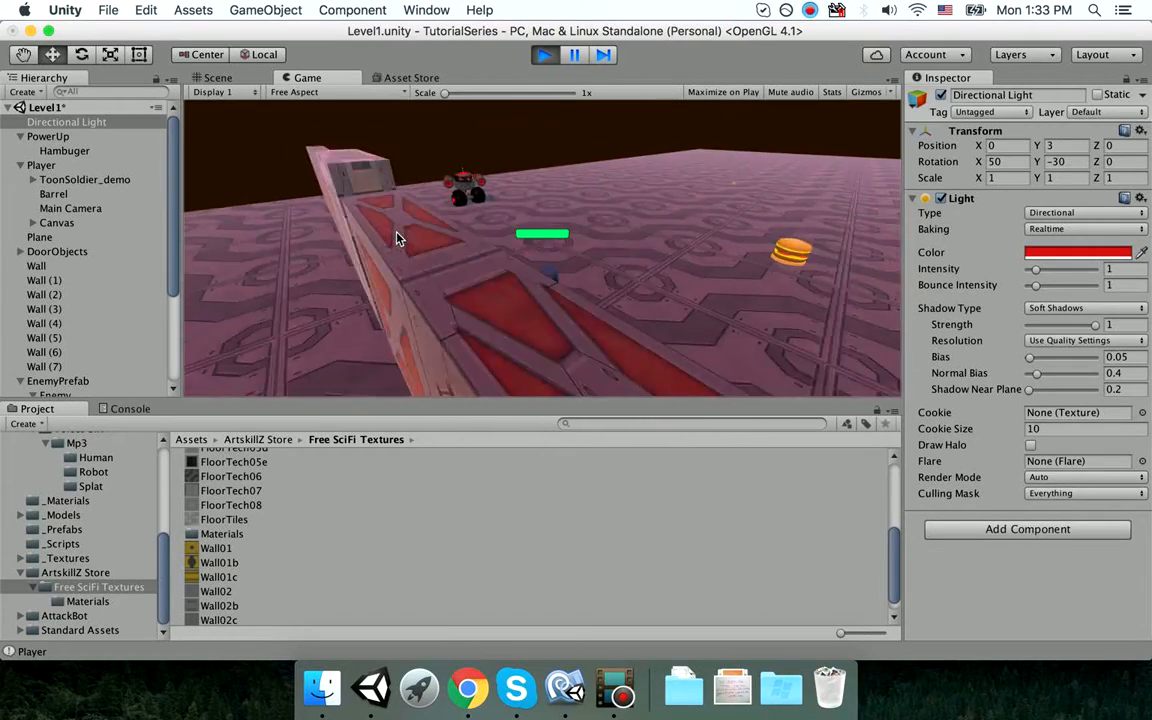
key("s")
left_click(249, 239)
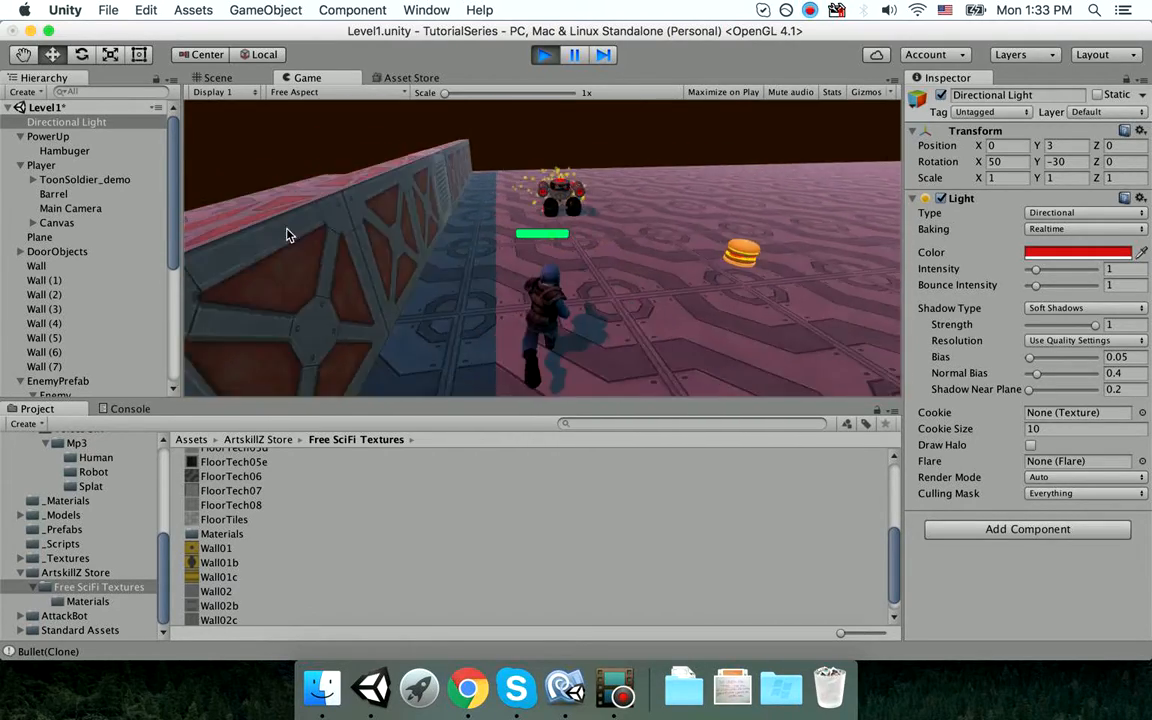
key("w")
left_click(141, 252)
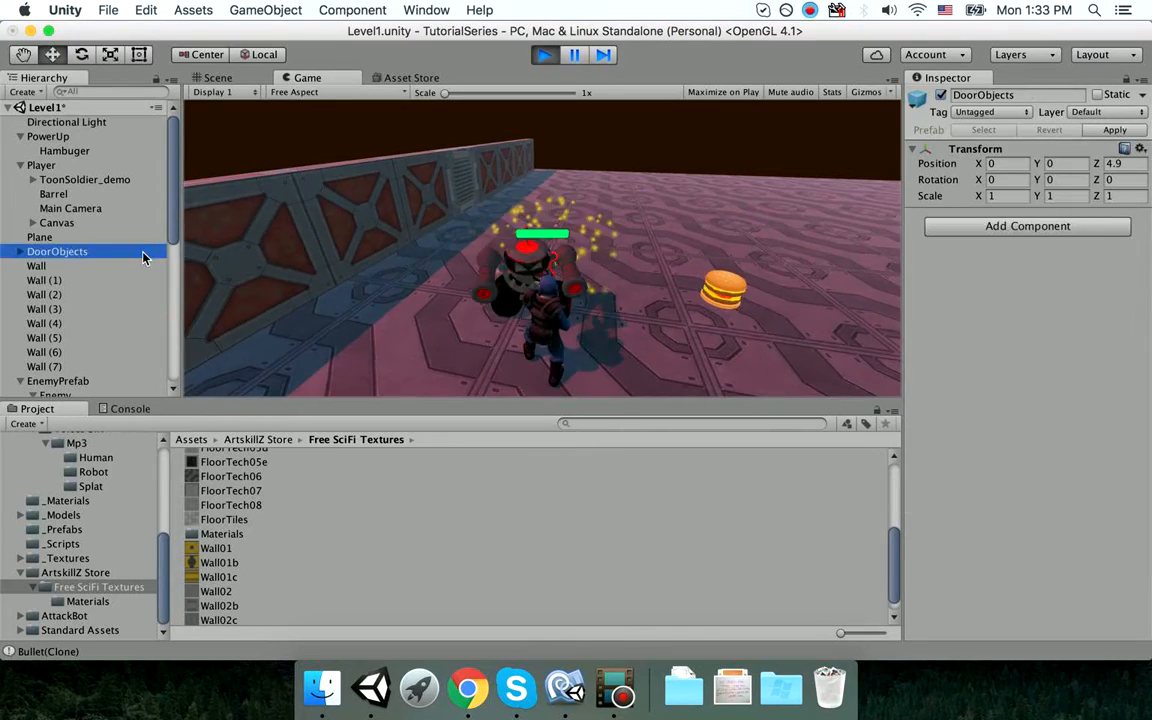
left_click(369, 274)
key("w")
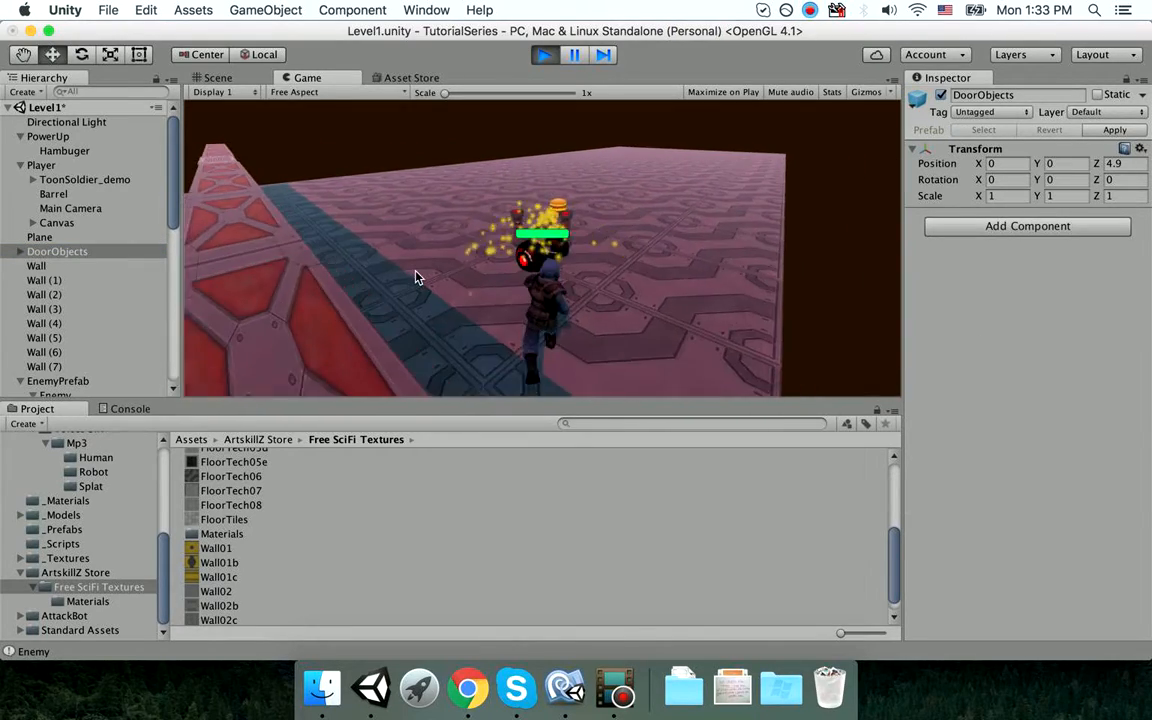
key("w")
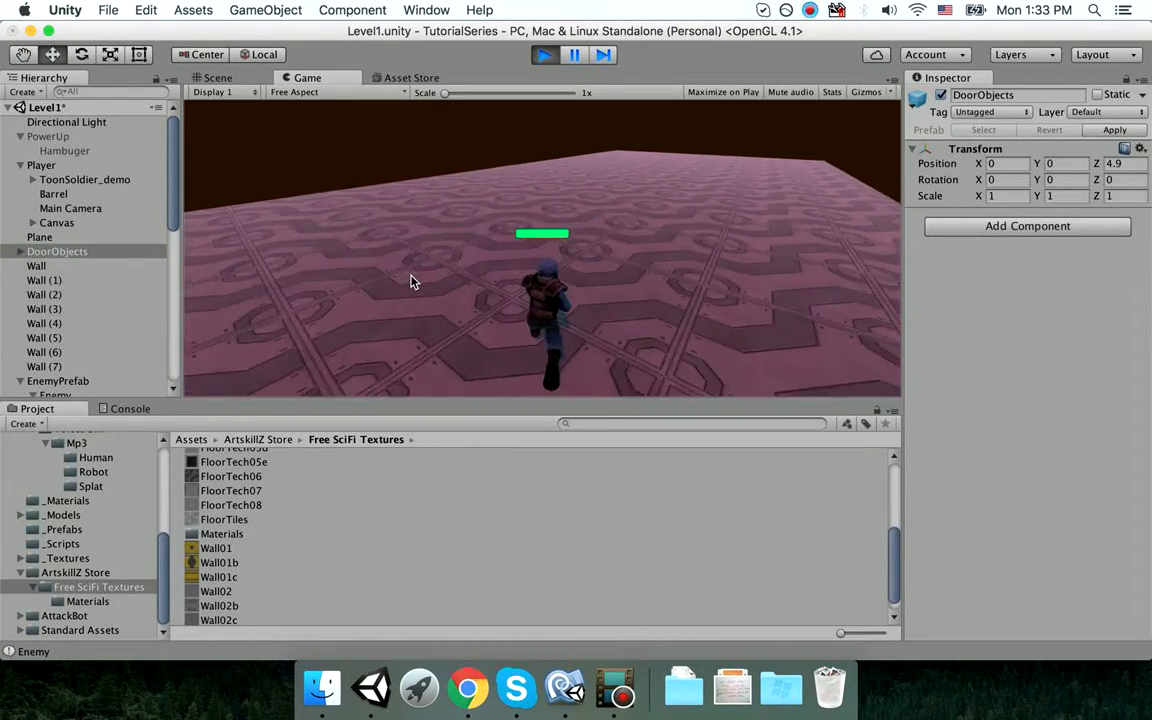
key("w")
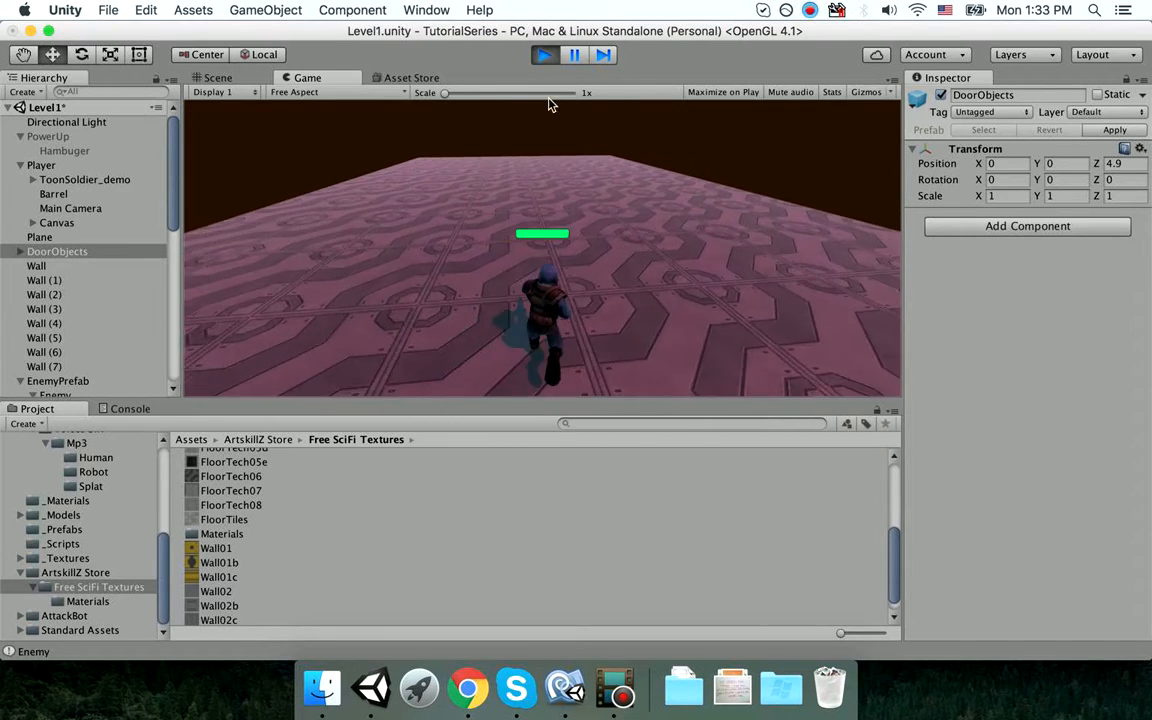
left_click(544, 54)
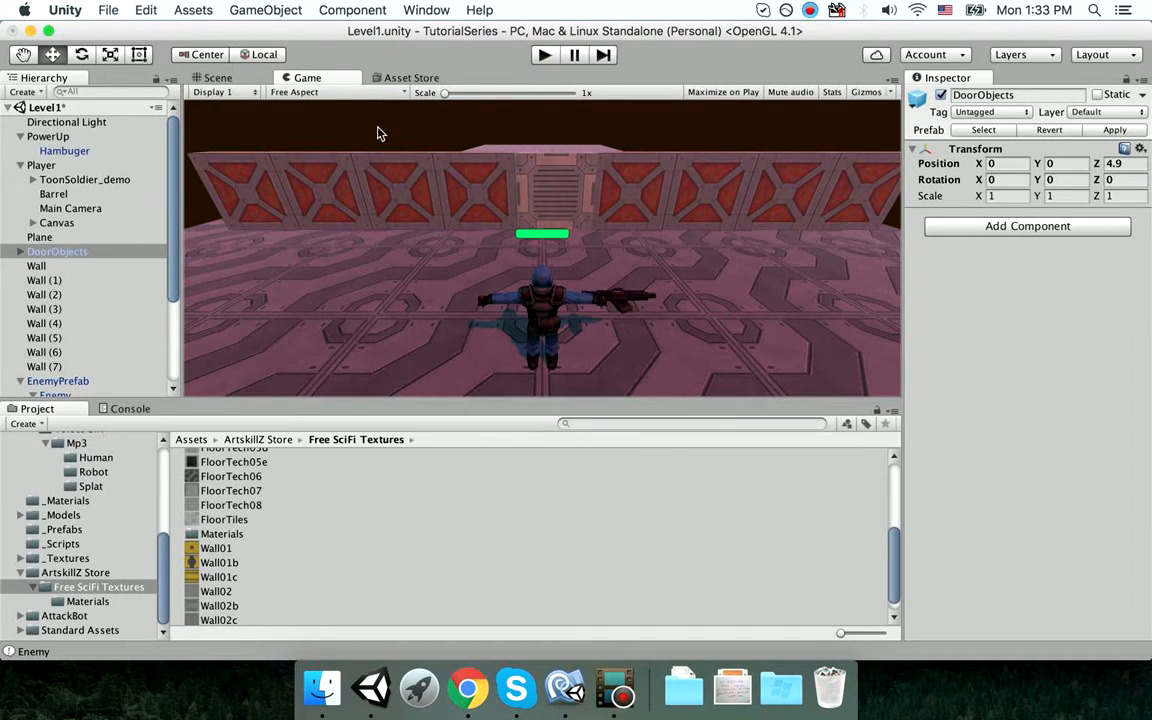
Duplicate DoorObjects in the Scene view and move the copy down the floor to about Z 36.46.
left_click(217, 77)
left_click_drag(476, 266, 598, 157, "alt")
scroll(548, 205, "up", 2)
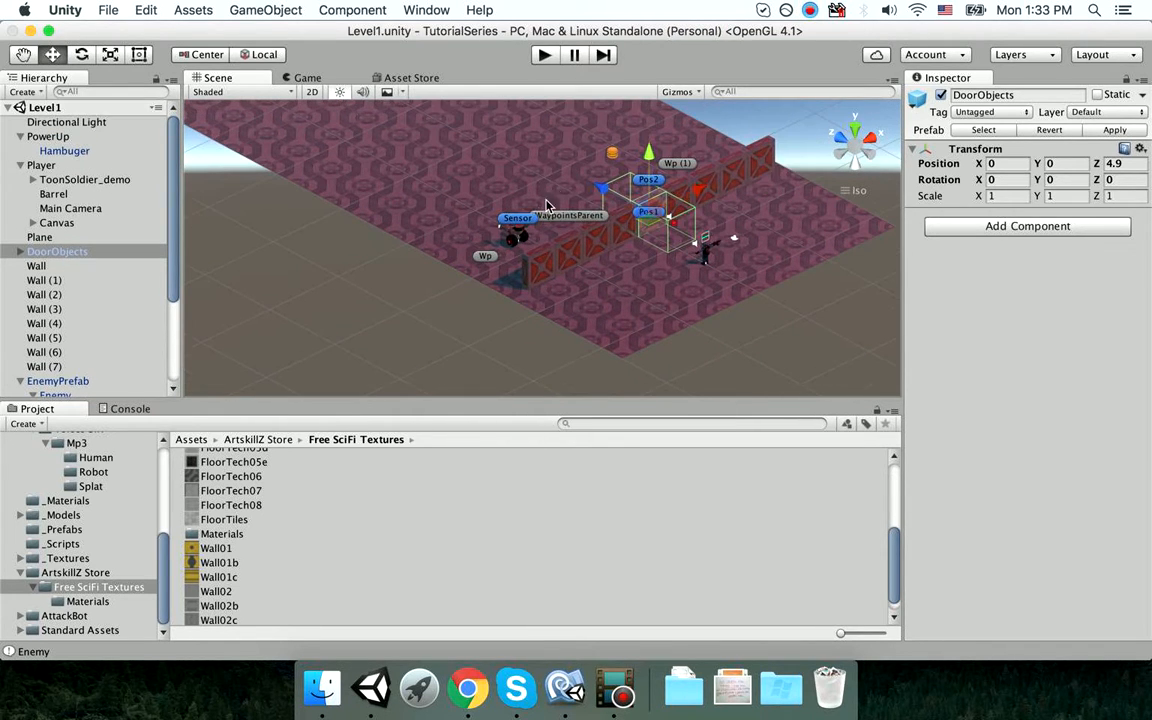
left_click(72, 257)
scroll(457, 225, "down", 3)
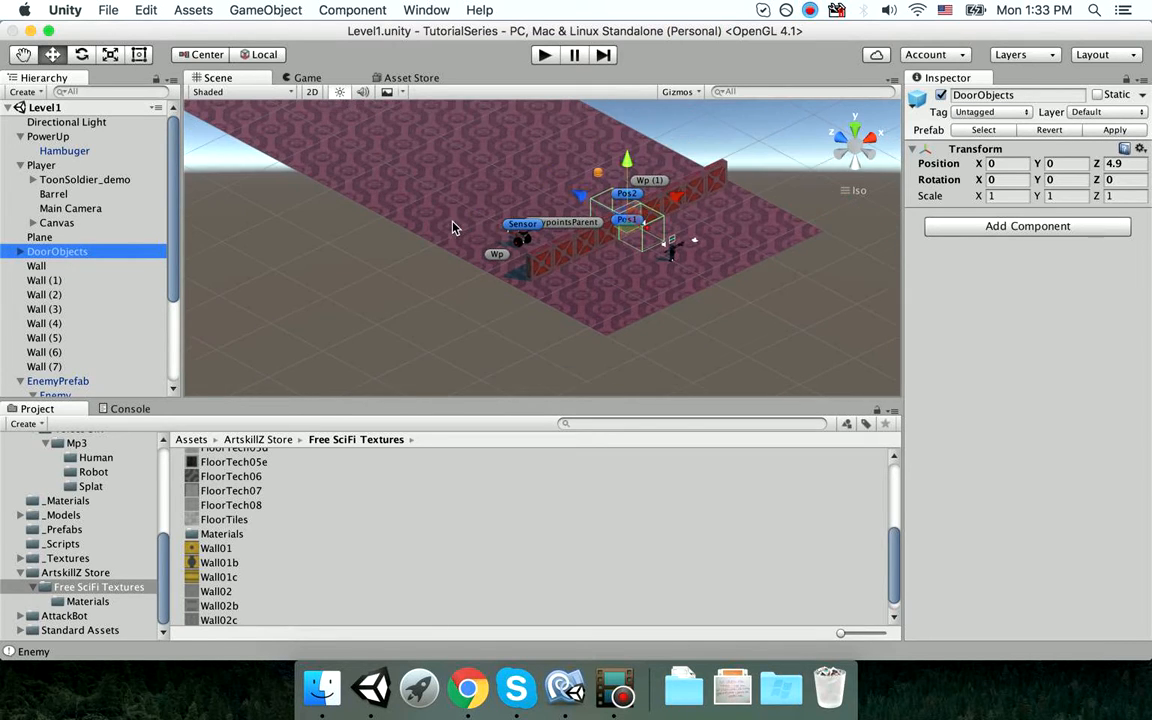
scroll(458, 226, "up", 5)
left_click_drag(460, 225, 697, 219, "alt")
key("super+d")
left_click_drag(648, 171, 301, 96)
middle_click_drag(397, 190, 432, 272)
left_click_drag(557, 180, 674, 139, "alt")
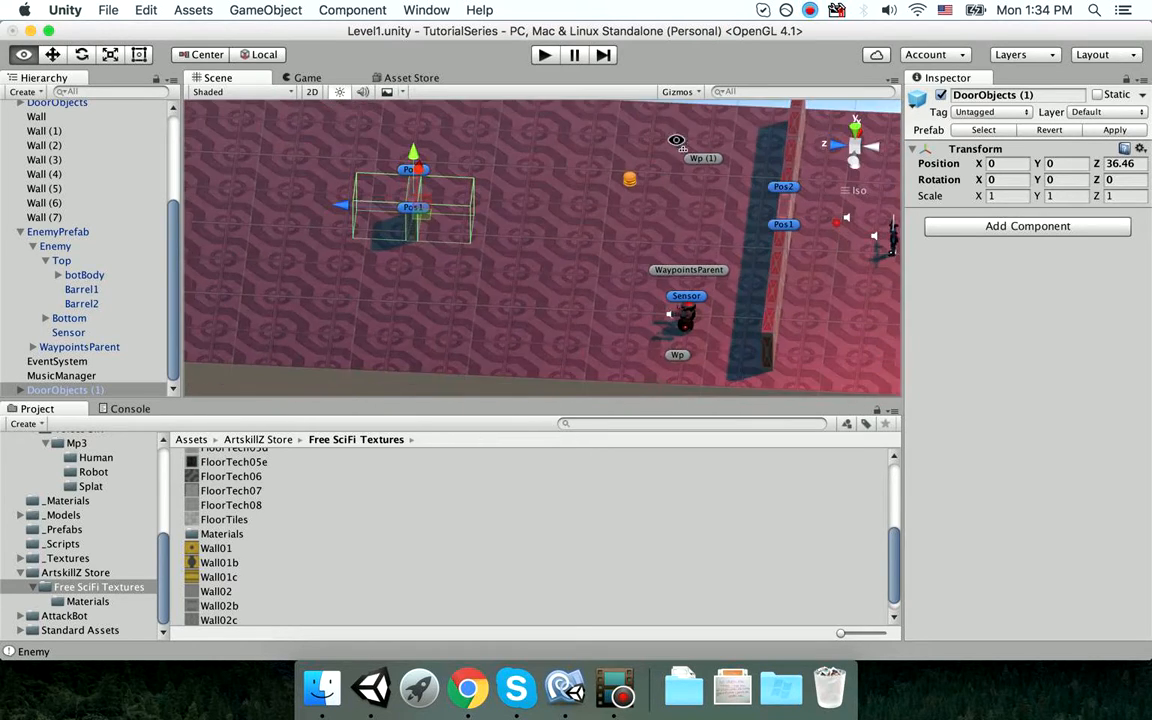
From the top view, reposition the duplicated door to about X 10.6 and Z 30.8.
left_click(856, 130)
scroll(601, 273, "down", 5)
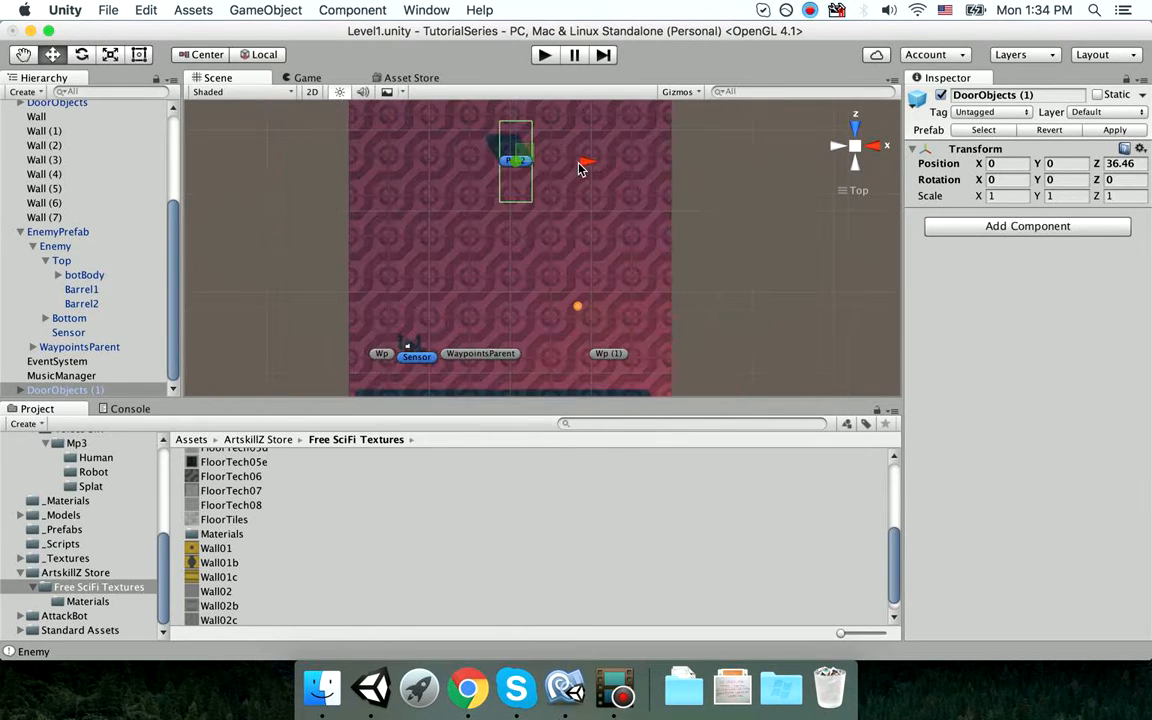
left_click_drag(580, 164, 668, 172)
middle_click_drag(663, 179, 660, 225)
left_click_drag(597, 143, 595, 190)
middle_click_drag(560, 354, 567, 255)
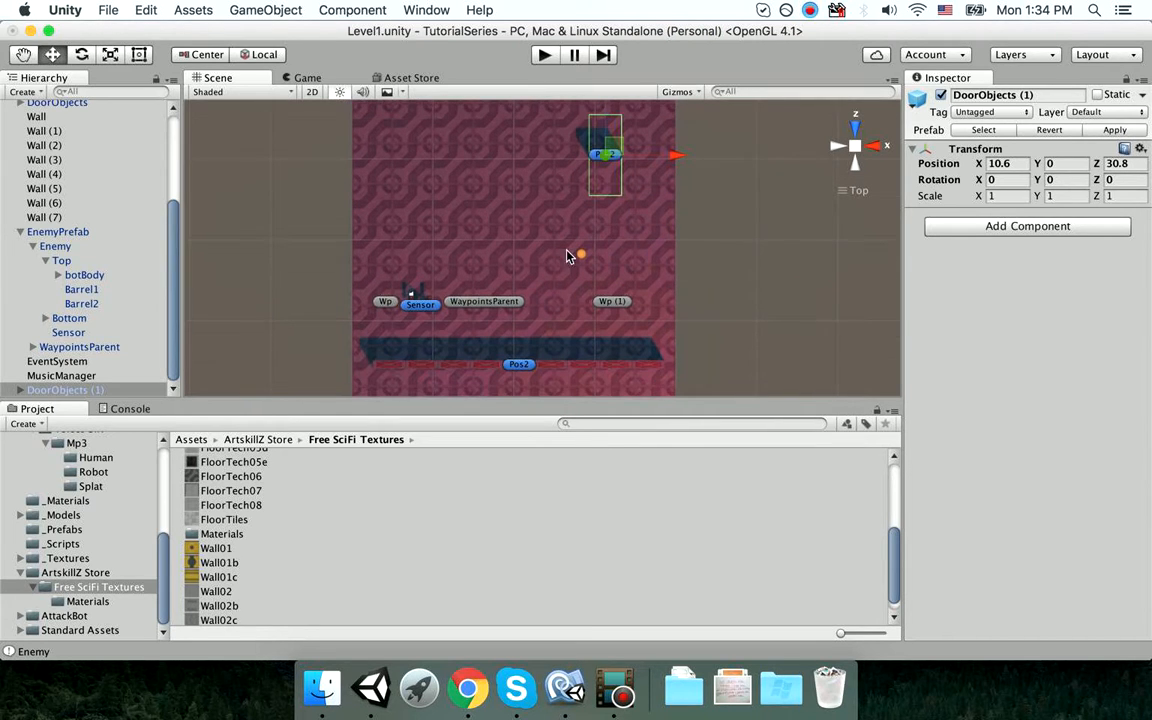
Duplicate Wall (4) to Wall (7) and line the copies up beside the second door at about Z 30.47.
left_click(577, 370)
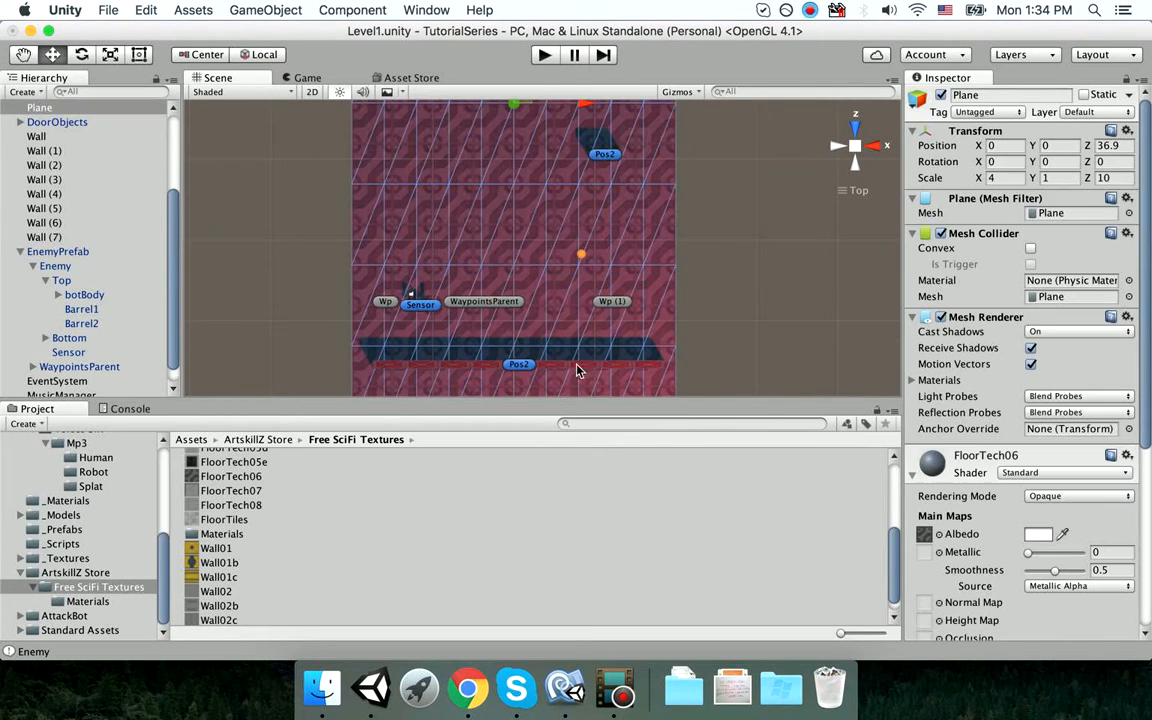
left_click(647, 367)
left_click(610, 367, "shift")
left_click(576, 367, "shift")
left_click(560, 367, "shift")
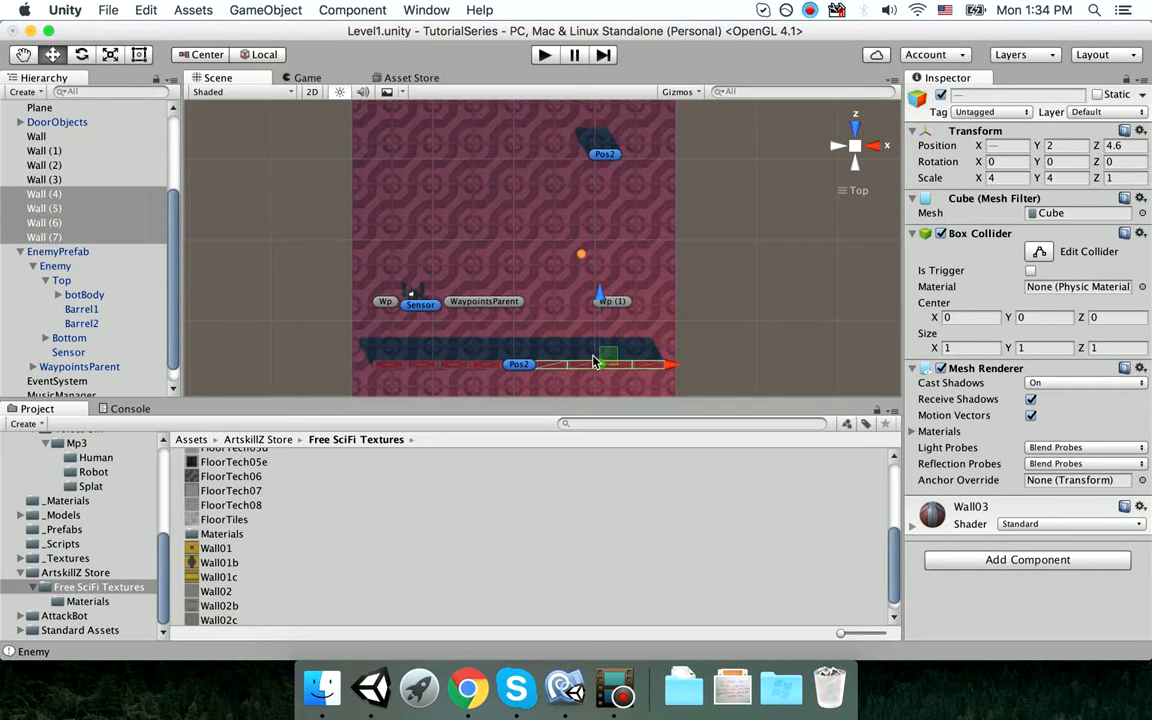
key("super+d")
left_click_drag(612, 353, 532, 116)
key("f")
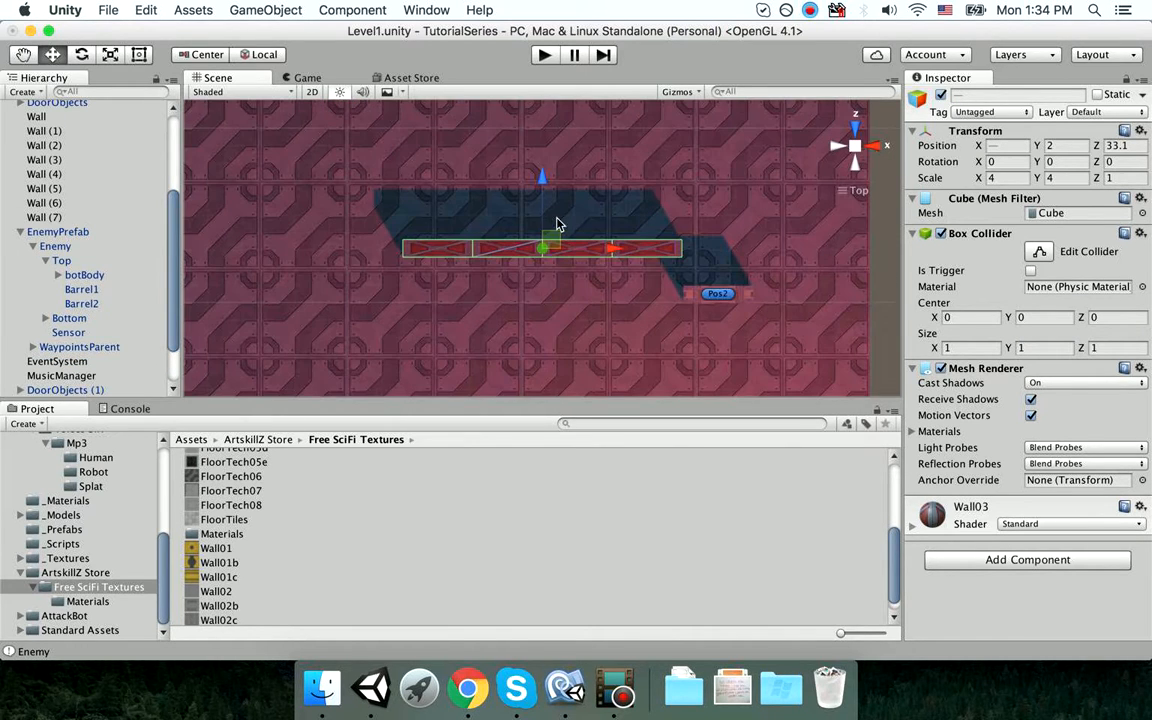
left_click_drag(547, 239, 562, 288)
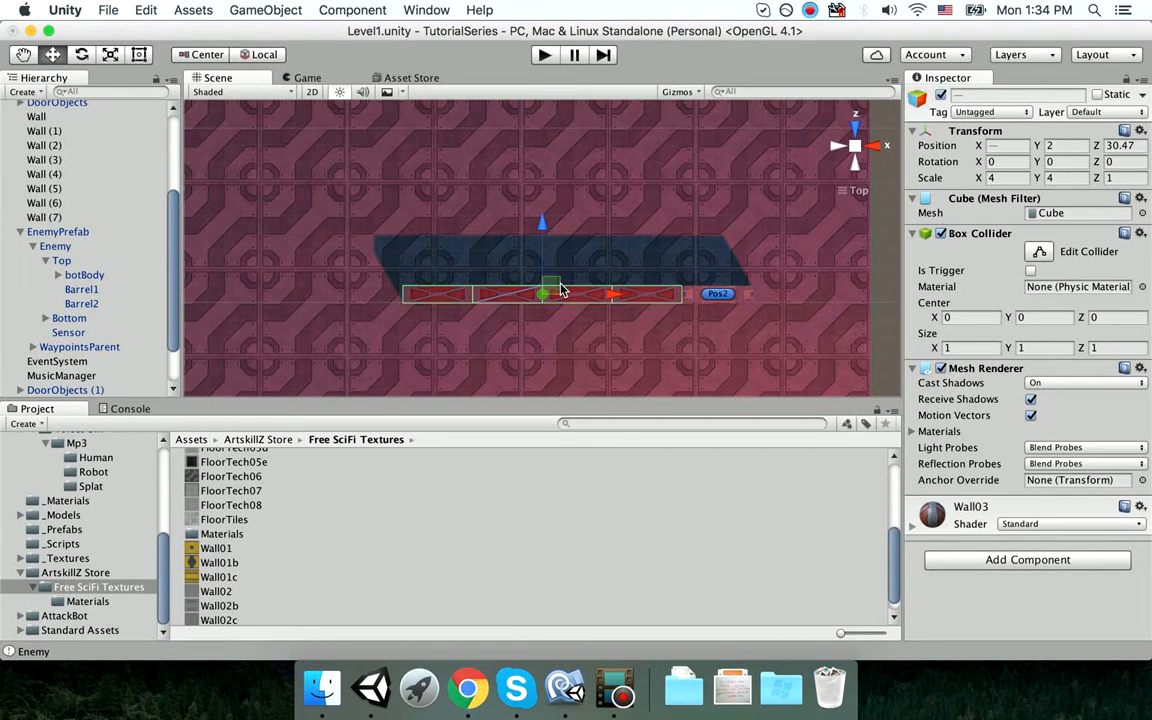
Extend the new wall row away from the second door with duplicates of Wall (8), placing a segment at about X -12.69.
scroll(580, 285, "down", 3)
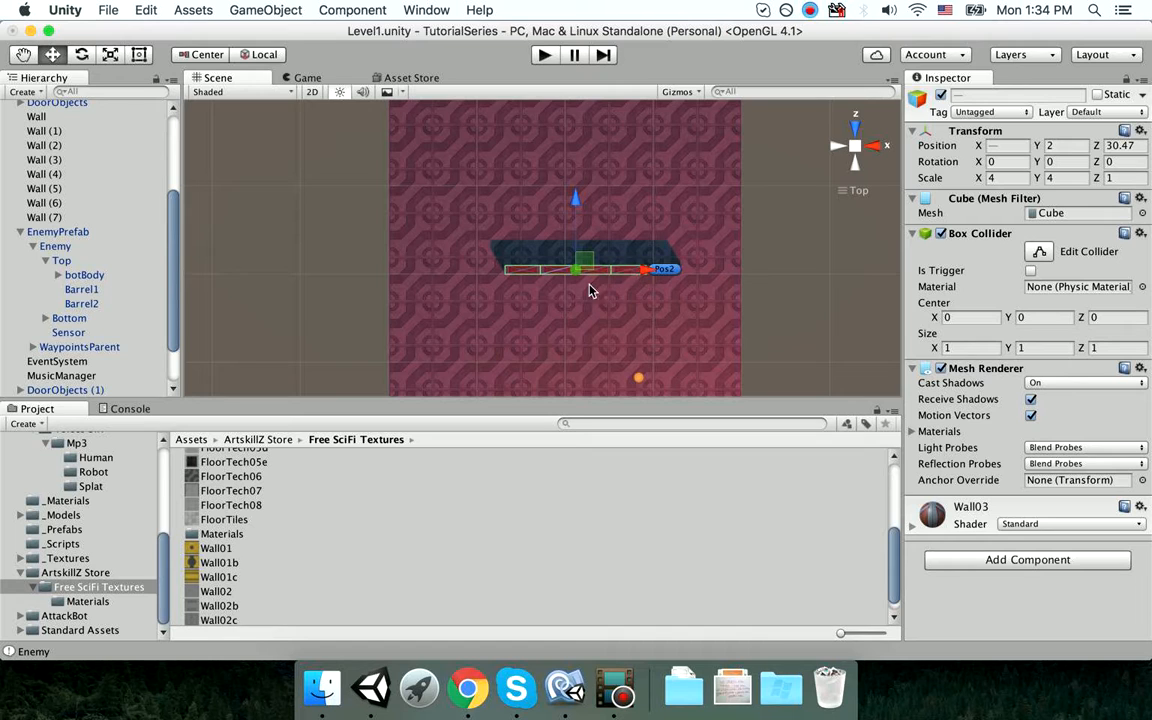
scroll(590, 291, "up", 3)
left_click(548, 285)
key("super+d")
key("super+d")
key("super+d")
key("super+d")
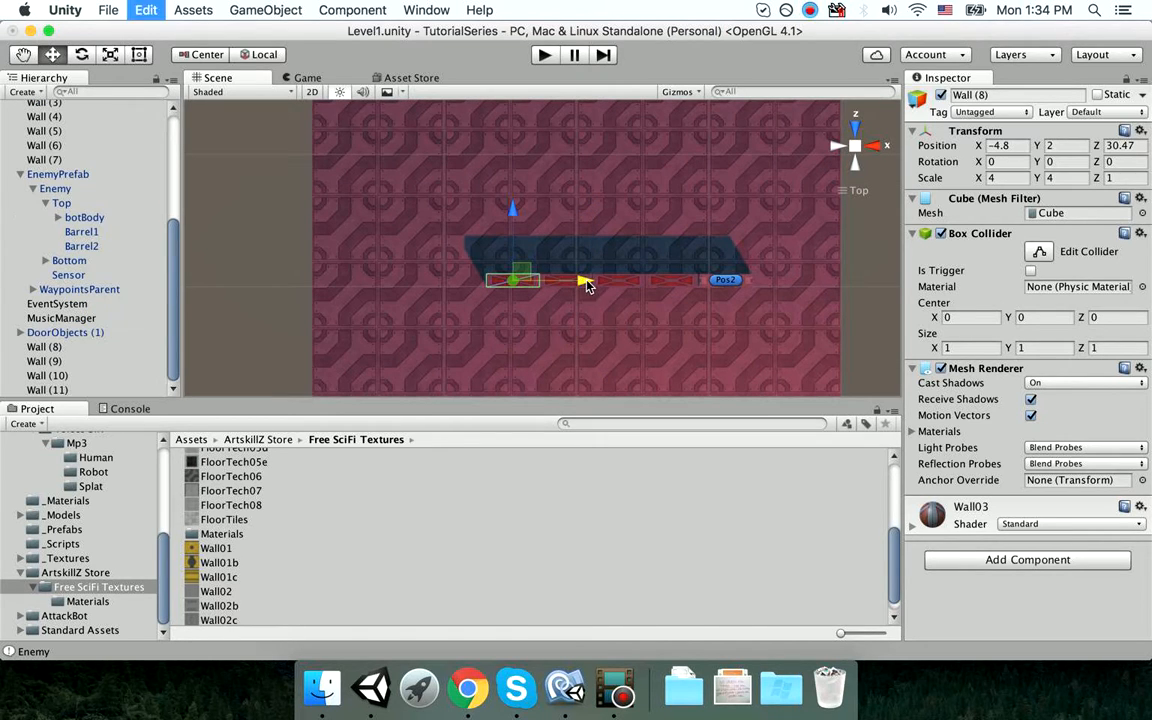
left_click_drag(580, 286, 470, 290)
key("super+d")
scroll(470, 292, "down", 4)
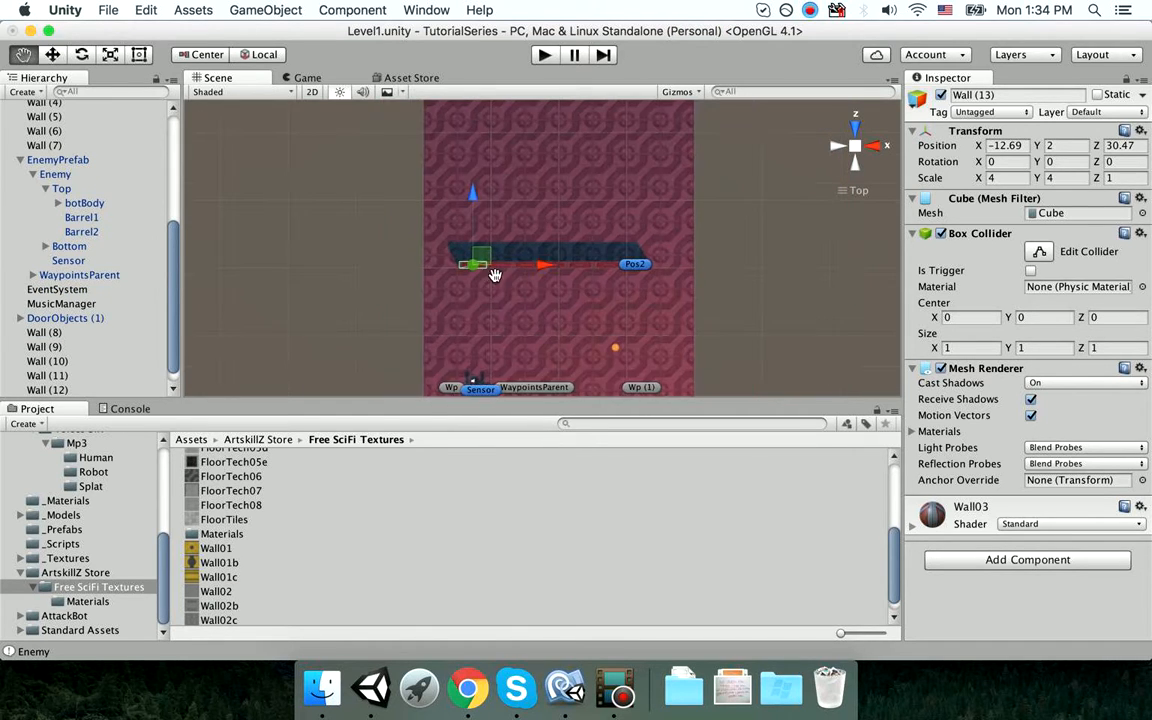
Add more duplicate wall segments to carry the row to both floor edges, placing one beyond the second door at about X 19.21.
scroll(490, 283, "up", 3)
key("super+d")
left_click_drag(483, 289, 886, 289)
key("super+d")
key("super+d")
key("super+d")
scroll(728, 290, "down", 4)
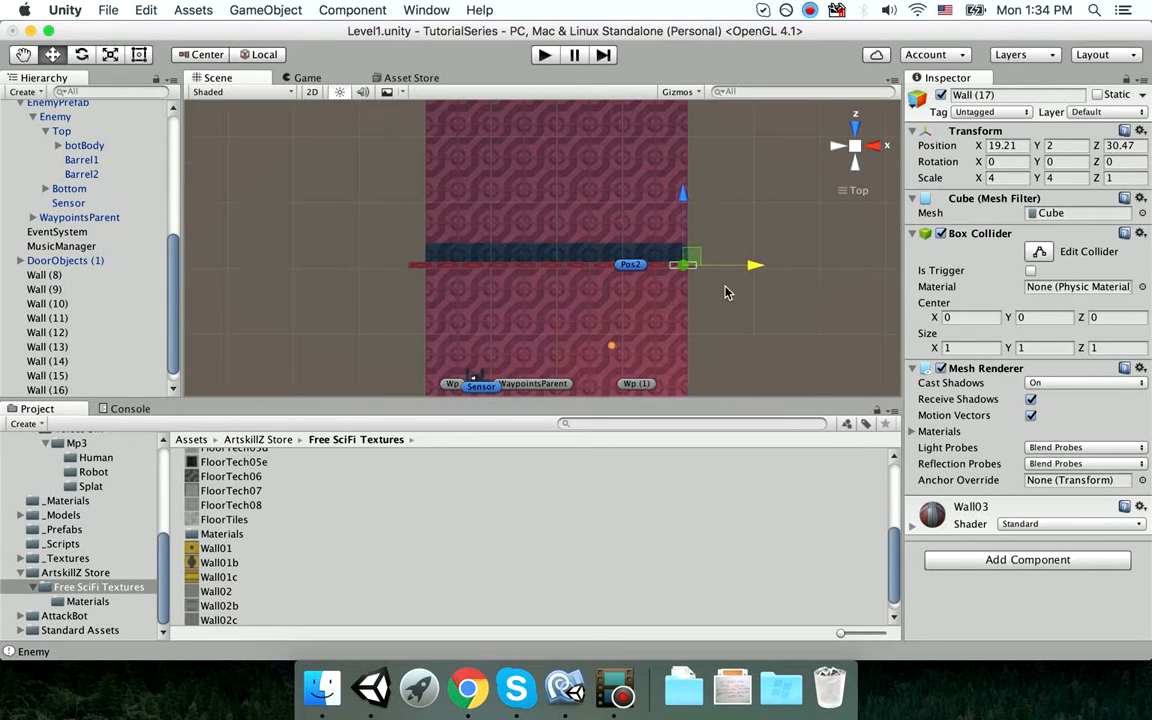
Duplicate four adjoining segments from the middle of the second wall row and move the copies to about Z 40.2.
left_click(582, 288, "shift")
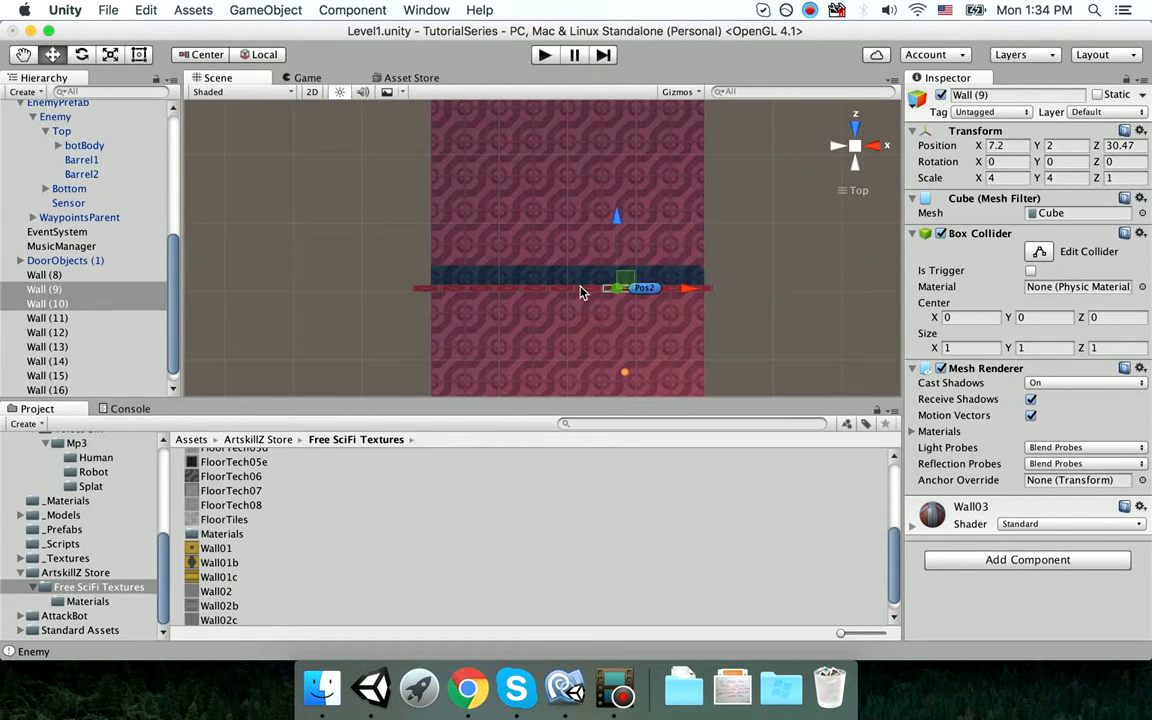
left_click(561, 288, "shift")
left_click(540, 288, "shift")
key("super+d")
left_click_drag(586, 284, 576, 210)
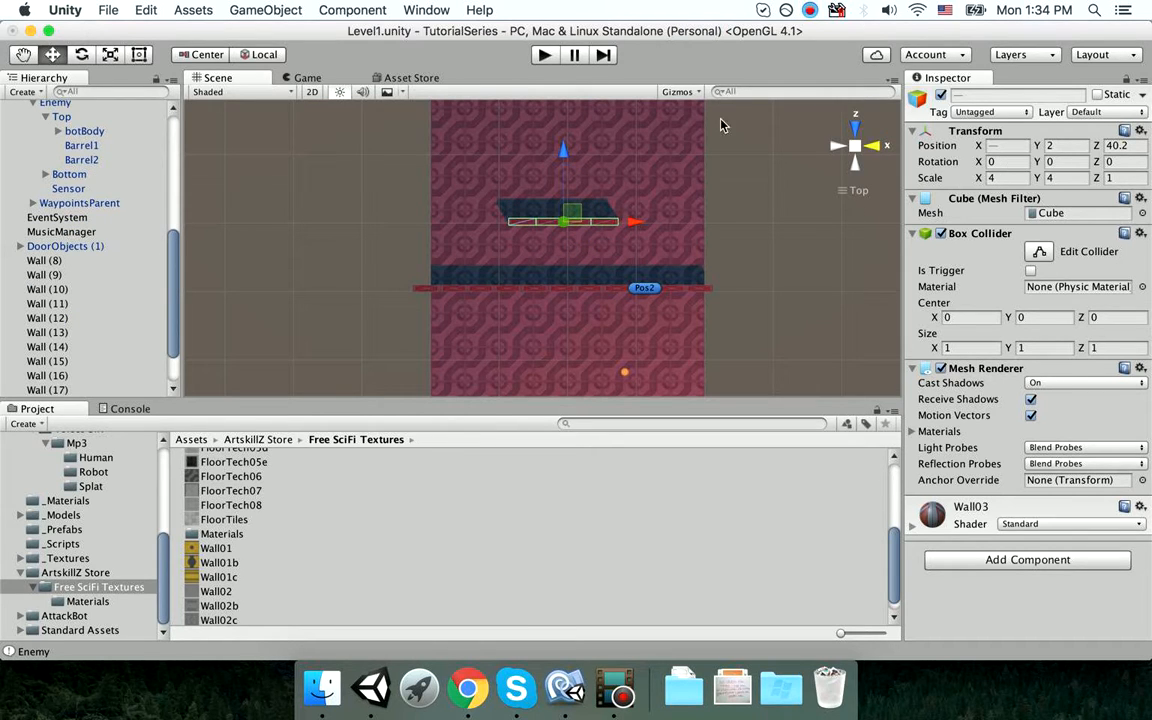
Rotate the four duplicated wall segments to about 89.6 degrees around Y so they run along the floor's length.
left_click(81, 54)
left_click_drag(607, 297, 333, 347)
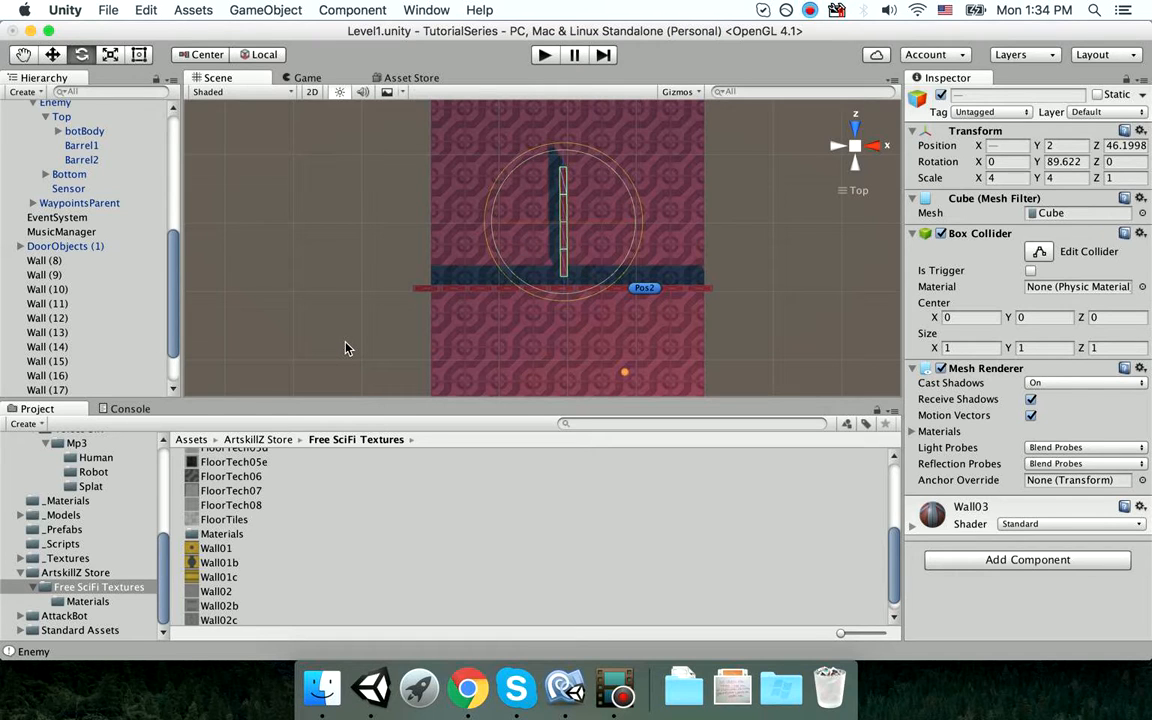
left_click(53, 55)
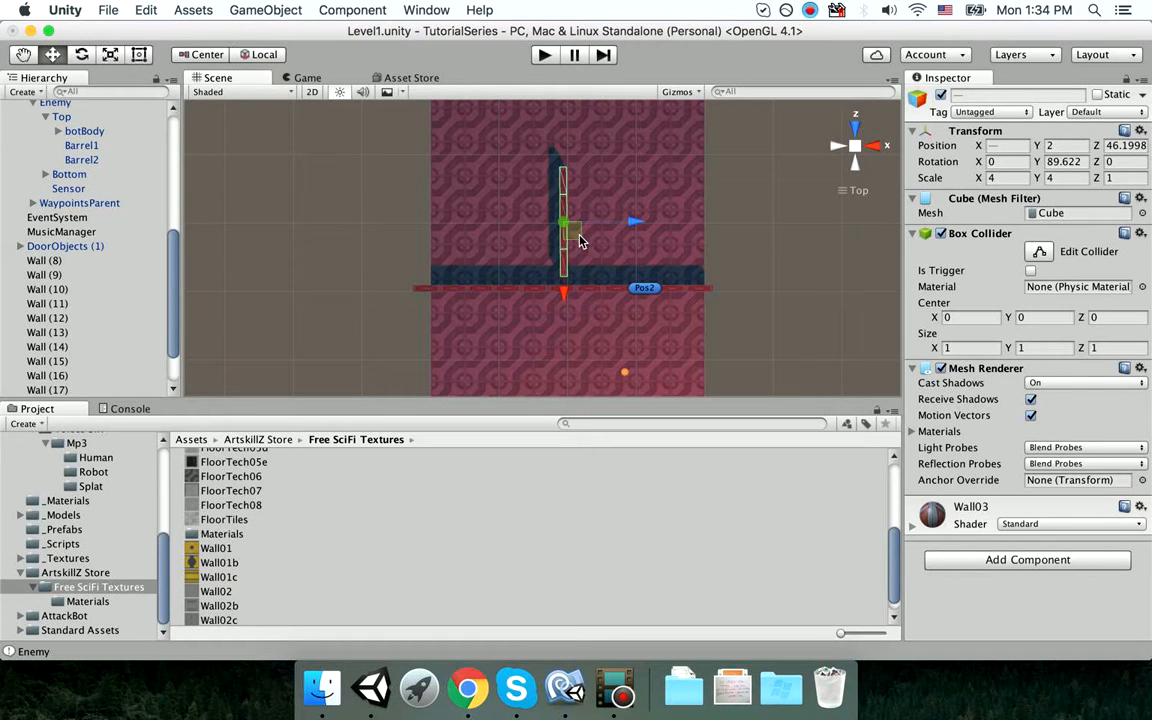
Move the four rotated wall segments farther from the second wall row, to about Z 52.9.
left_click_drag(581, 241, 585, 197)
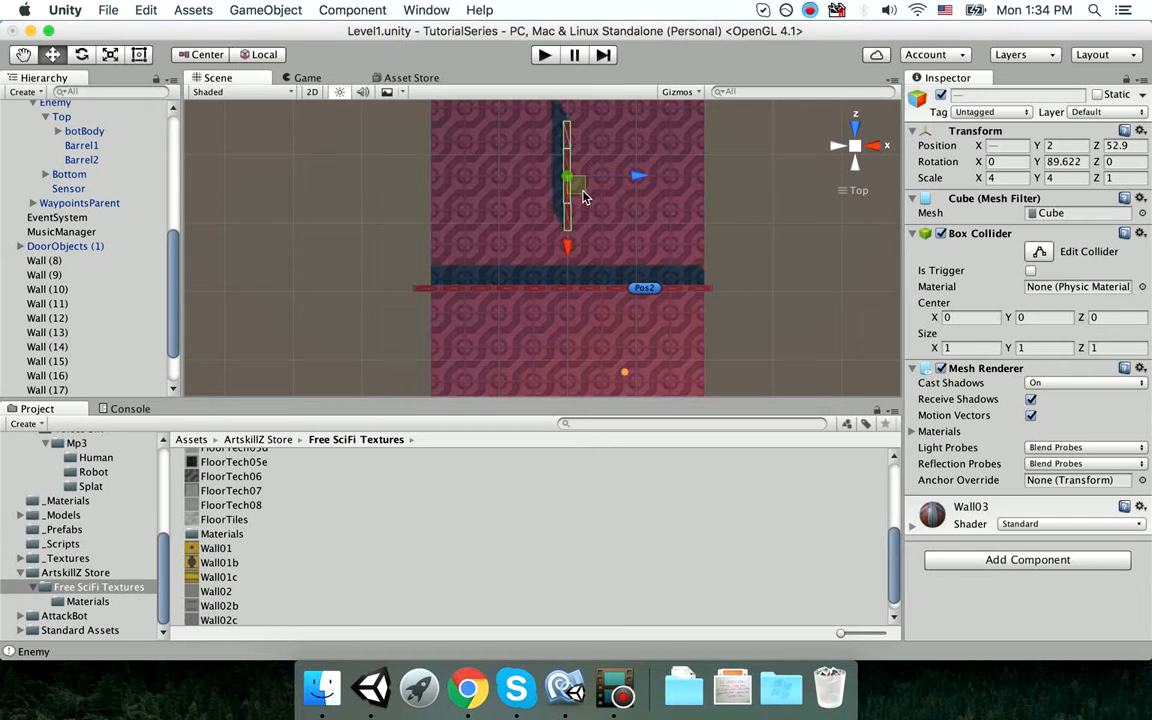
middle_click_drag(586, 198, 643, 170)
Duplicate the entire second wall row with its door and move the copy beyond the lengthwise dividing wall, spanning the floor's width.
left_click_drag(477, 256, 730, 275)
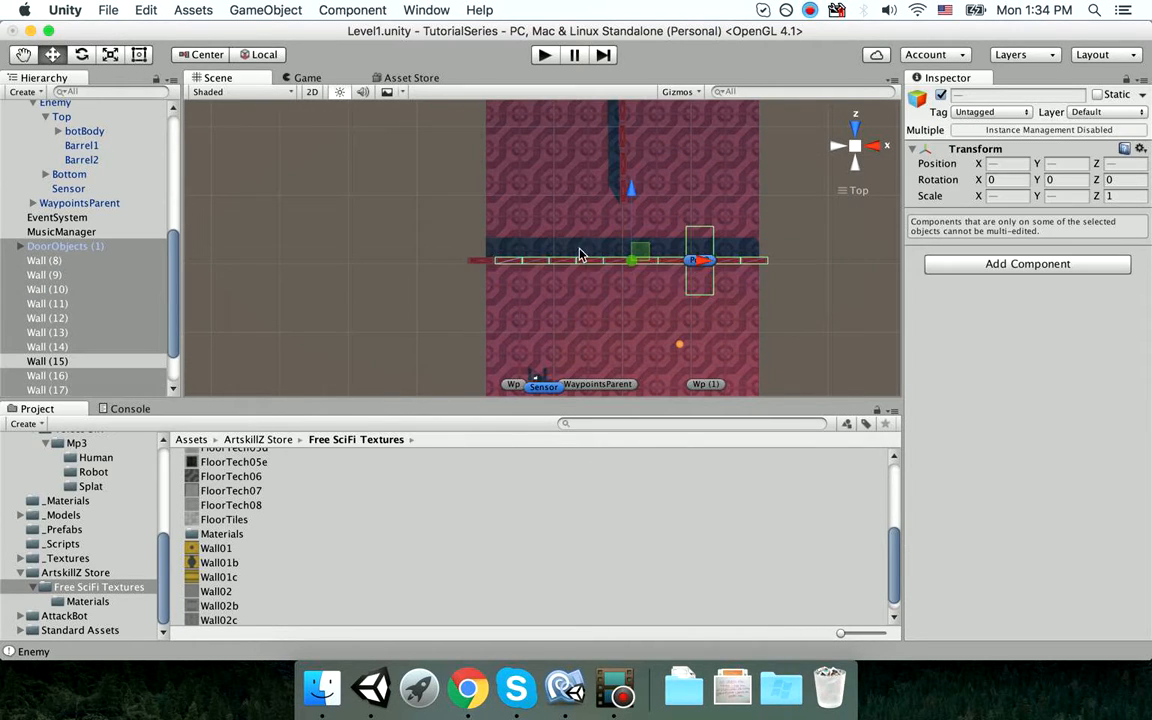
mouse_move(450, 233)
left_mouse_down()
mouse_move(746, 283)
mouse_move(826, 324)
mouse_move(488, 239)
mouse_move(461, 244)
left_mouse_up()
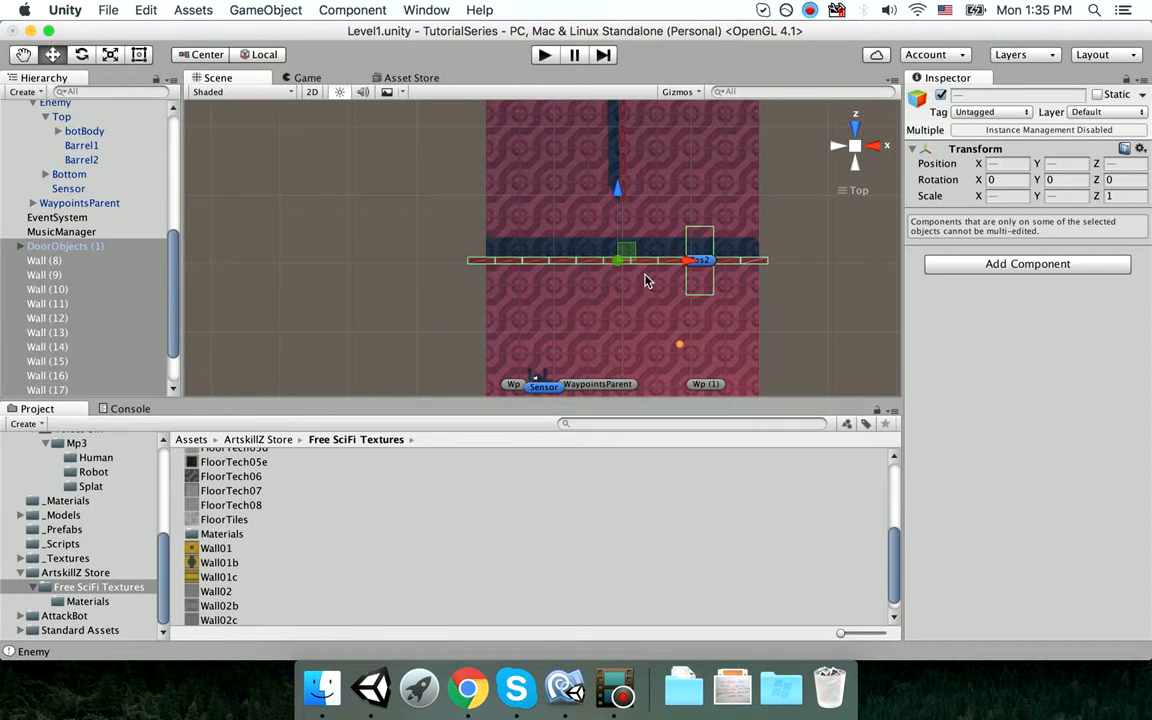
key("super+d")
middle_click_drag(691, 253, 694, 295)
left_click_drag(623, 286, 602, 116)
middle_click_drag(633, 203, 646, 365)
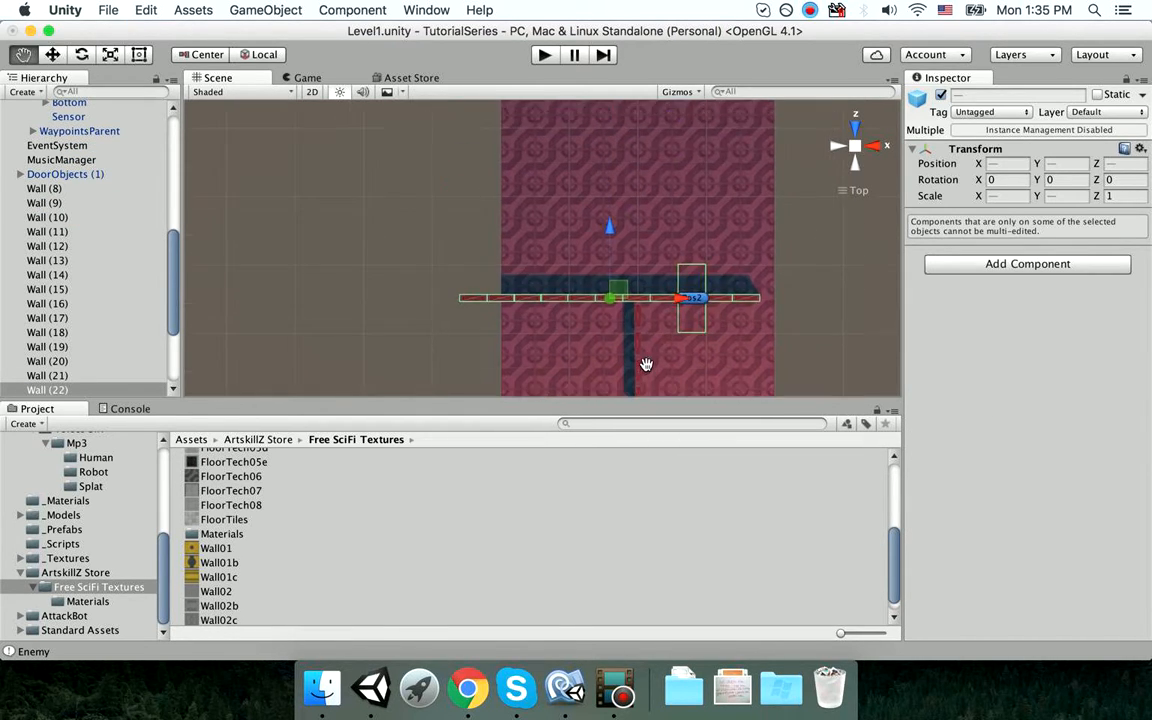
key("w")
left_click_drag(617, 290, 647, 191)
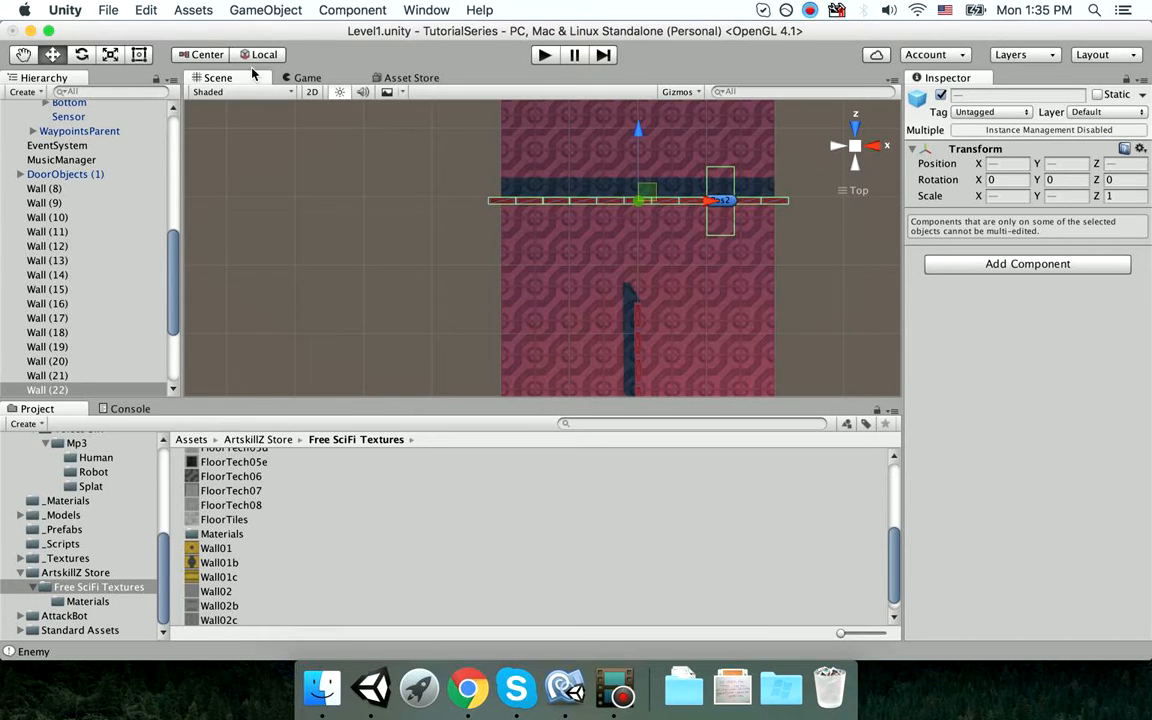
Rotate the duplicated wall row about 180 degrees around Y so its door lies near the opposite floor edge.
left_click(82, 54)
left_click_drag(660, 280, 174, 334)
scroll(517, 301, "down", 5)
middle_click_drag(530, 227, 522, 155)
scroll(534, 218, "down", 3)
middle_click_drag(564, 199, 551, 347)
scroll(561, 288, "up", 4)
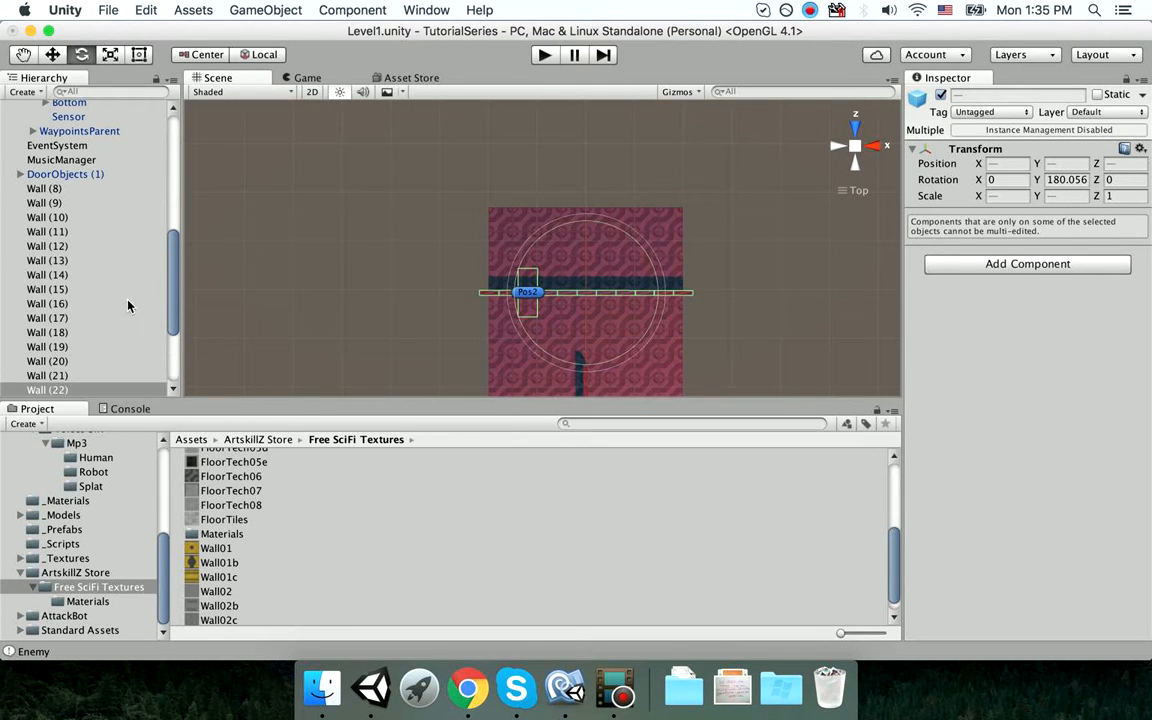
Add a 3D cube, set its scale to 4 on all axes and its Y position to 0.
scroll(128, 306, "up", 4)
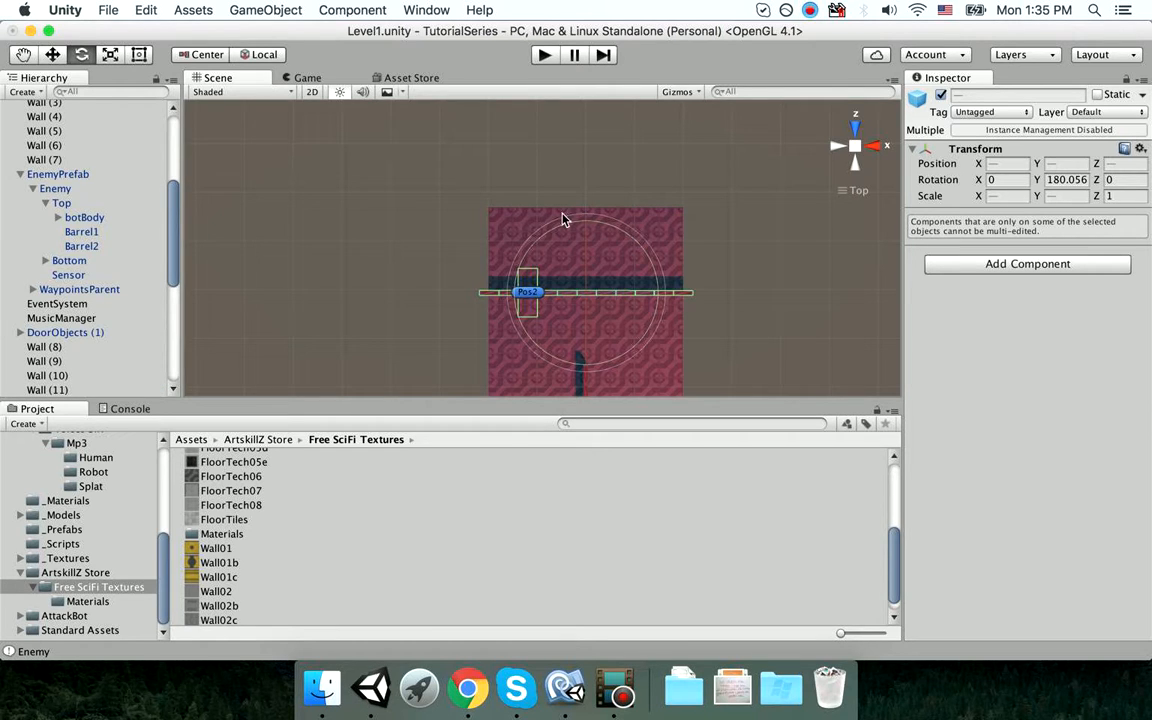
mouse_move(565, 215)
middle_mouse_down()
mouse_move(560, 201)
mouse_move(559, 236)
middle_mouse_up()
scroll(303, 506, "up", 5)
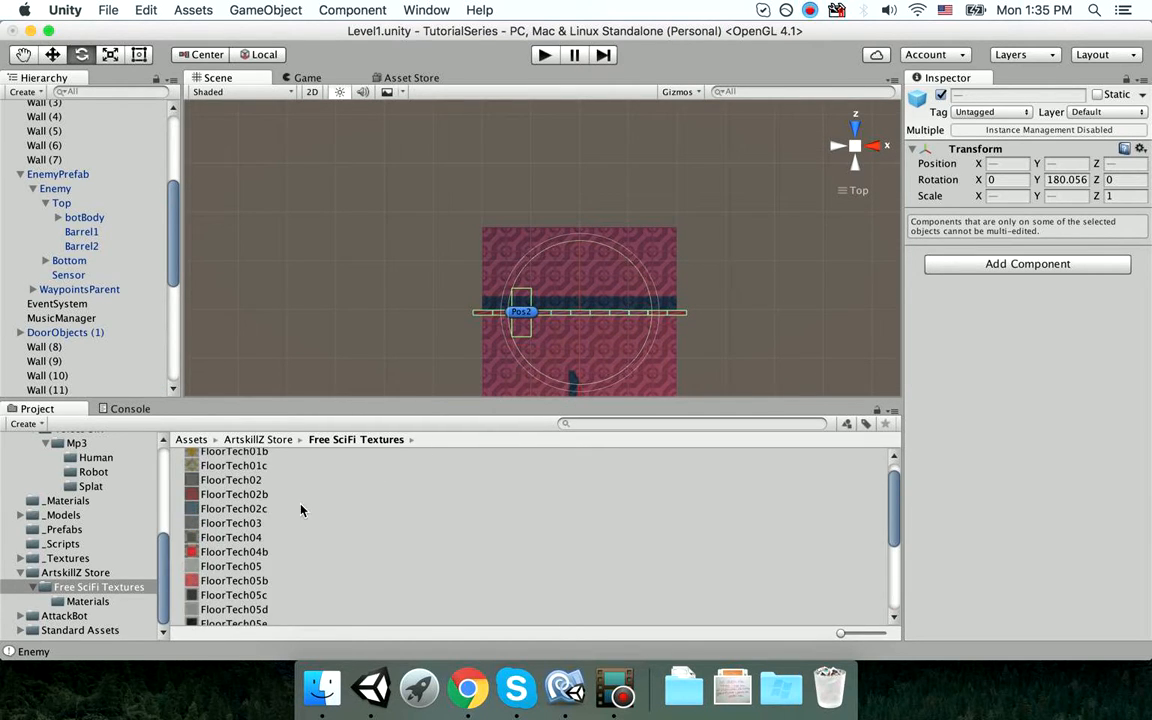
scroll(276, 513, "down", 5)
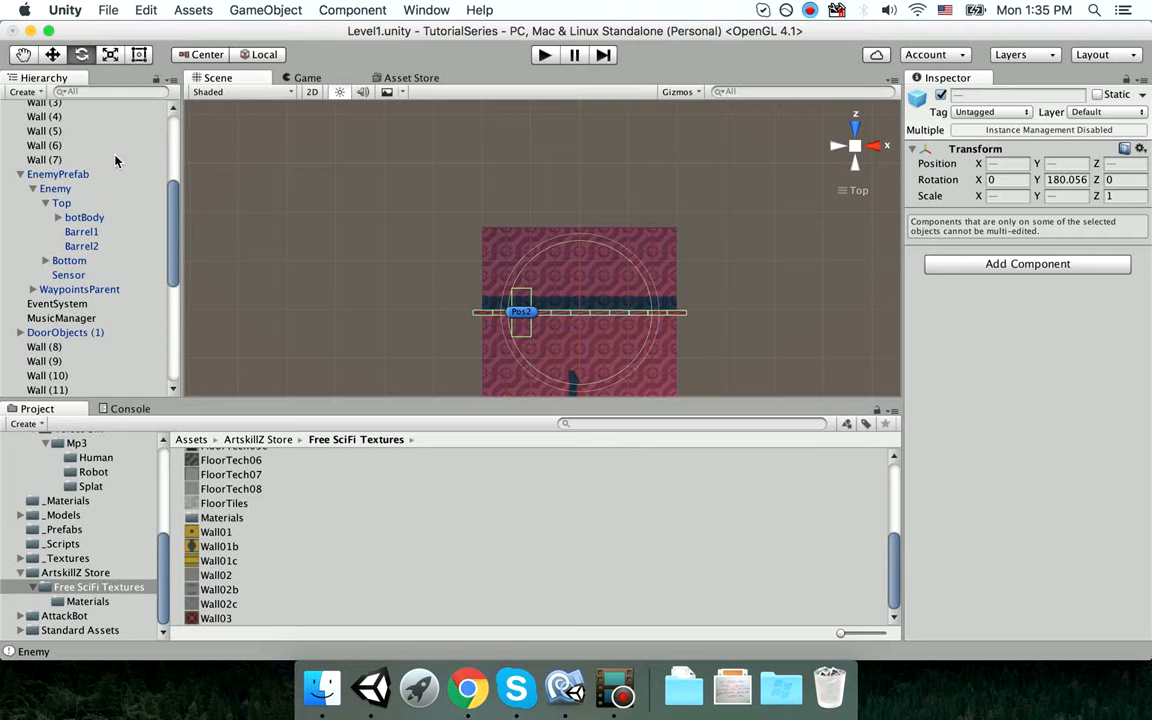
left_click(240, 10)
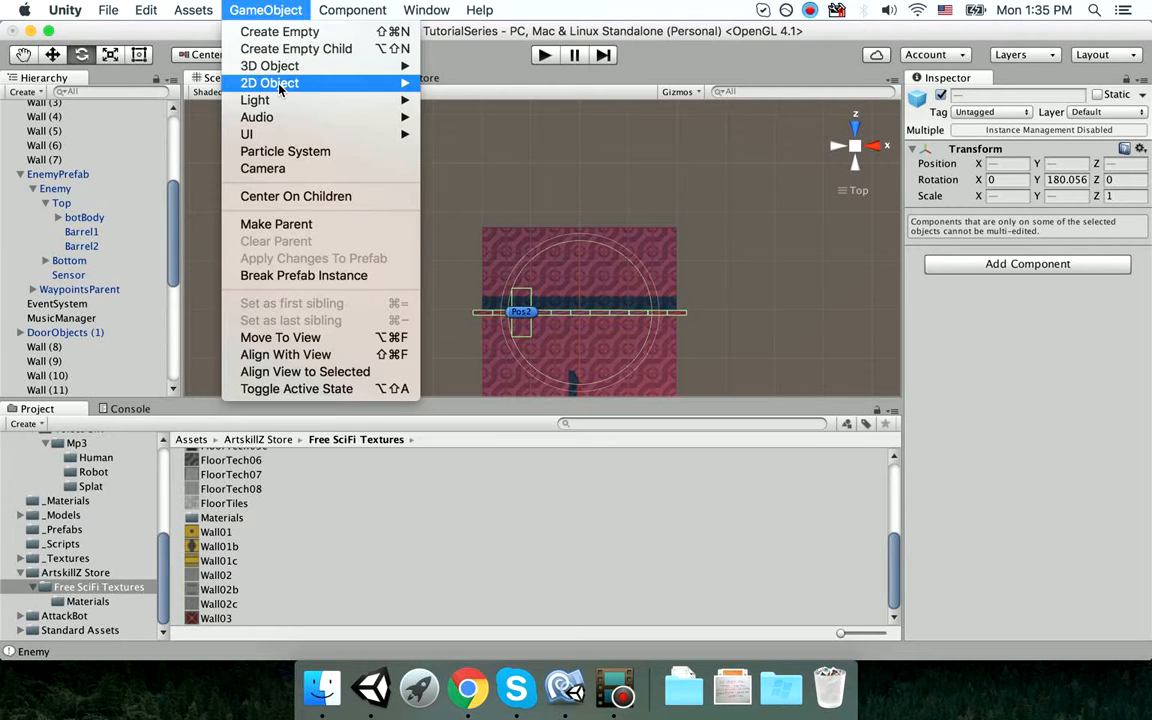
mouse_move(330, 66)
left_click(492, 68)
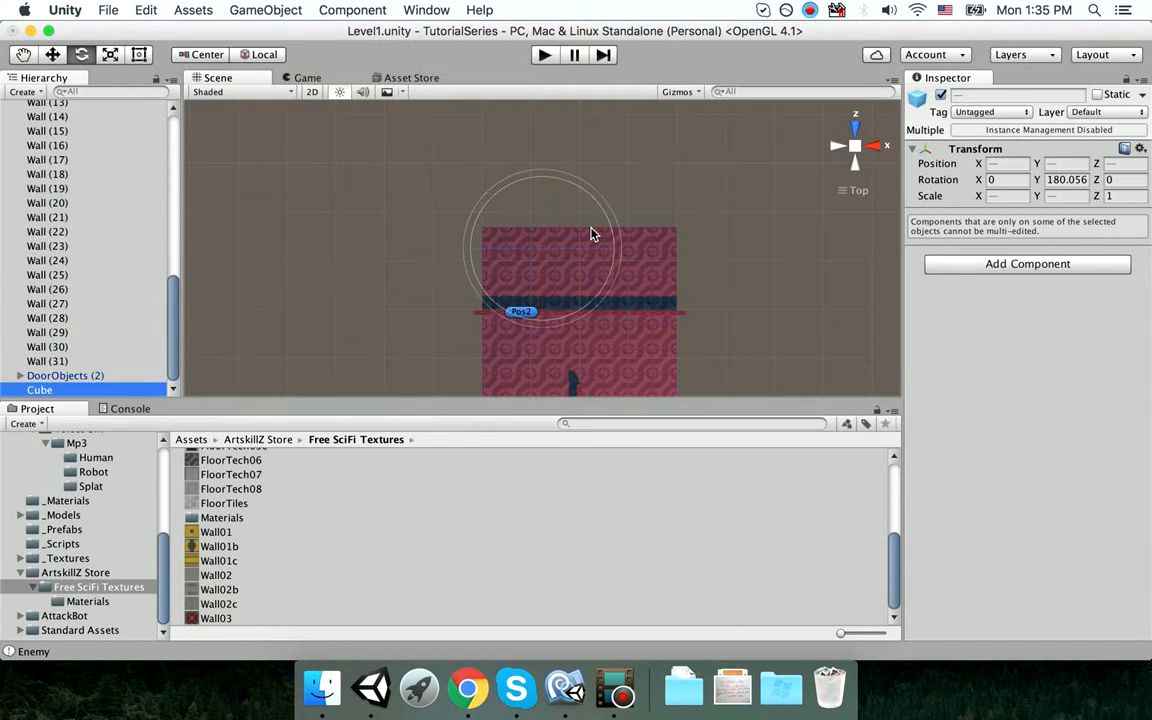
left_click(997, 178)
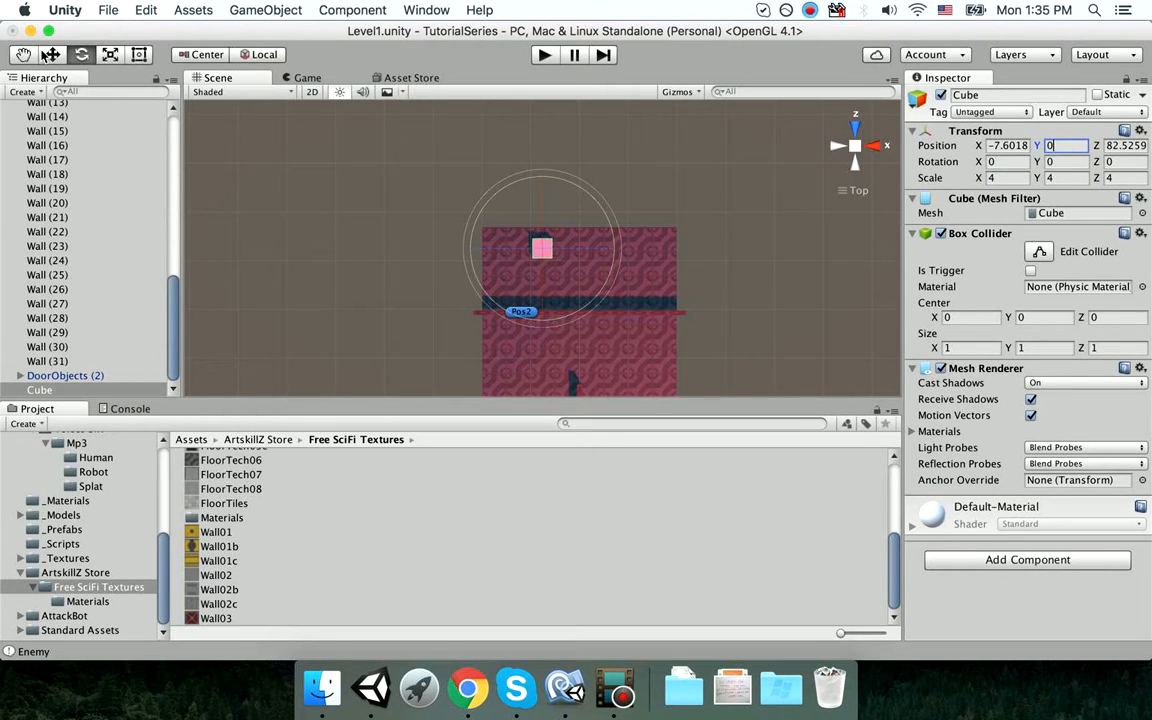
Position the cube on the floor of the last room at about X -0.2, Y 2, Z 83.21.
left_click(53, 55)
left_click_drag(558, 250, 938, 110)
key("f")
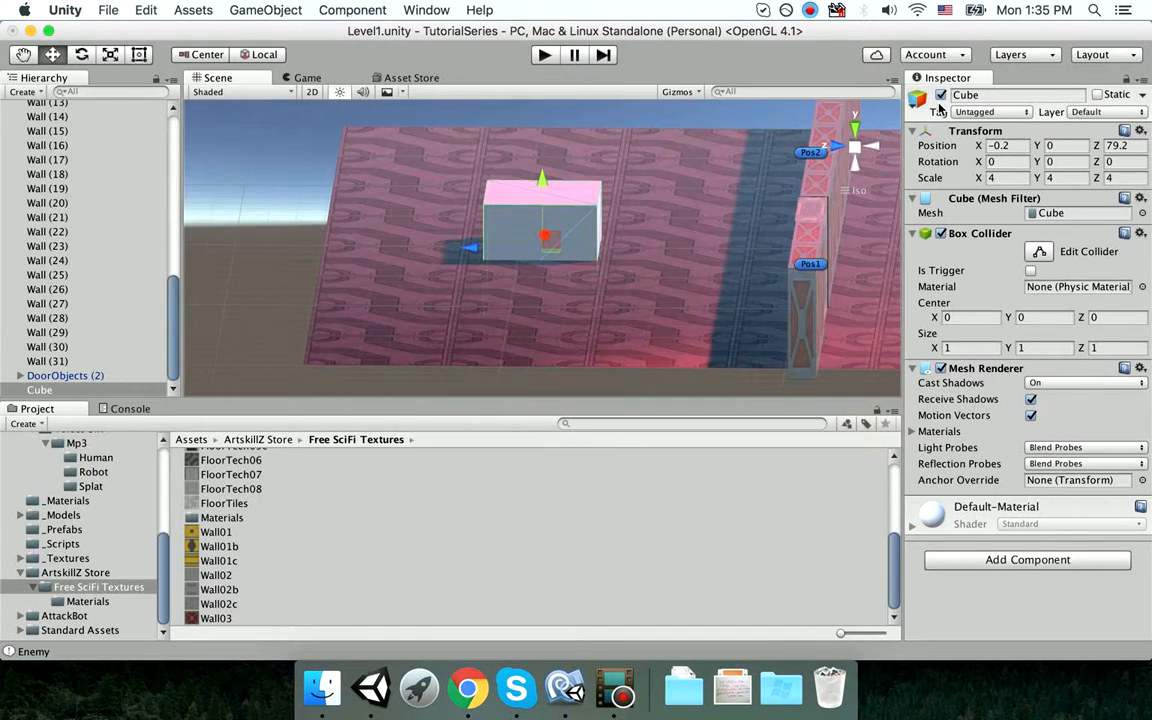
scroll(620, 231, "down", 5)
left_click_drag(620, 231, 660, 204, "alt")
left_click_drag(550, 181, 540, 142)
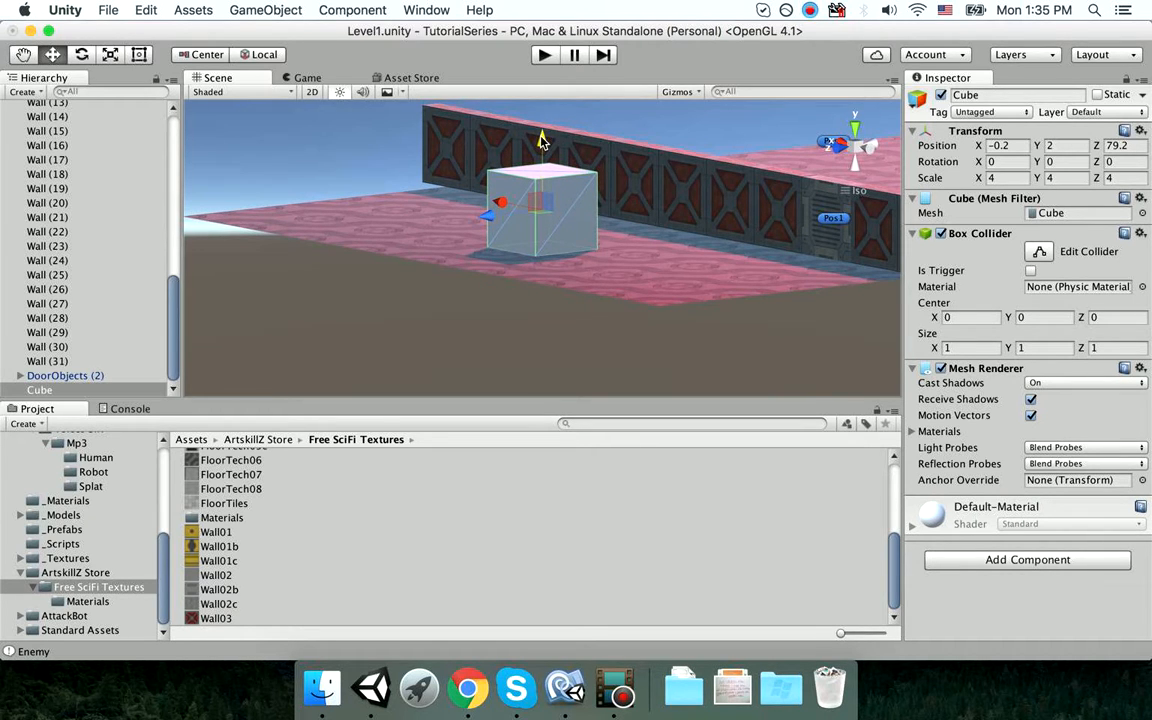
left_click_drag(598, 164, 460, 380, "alt")
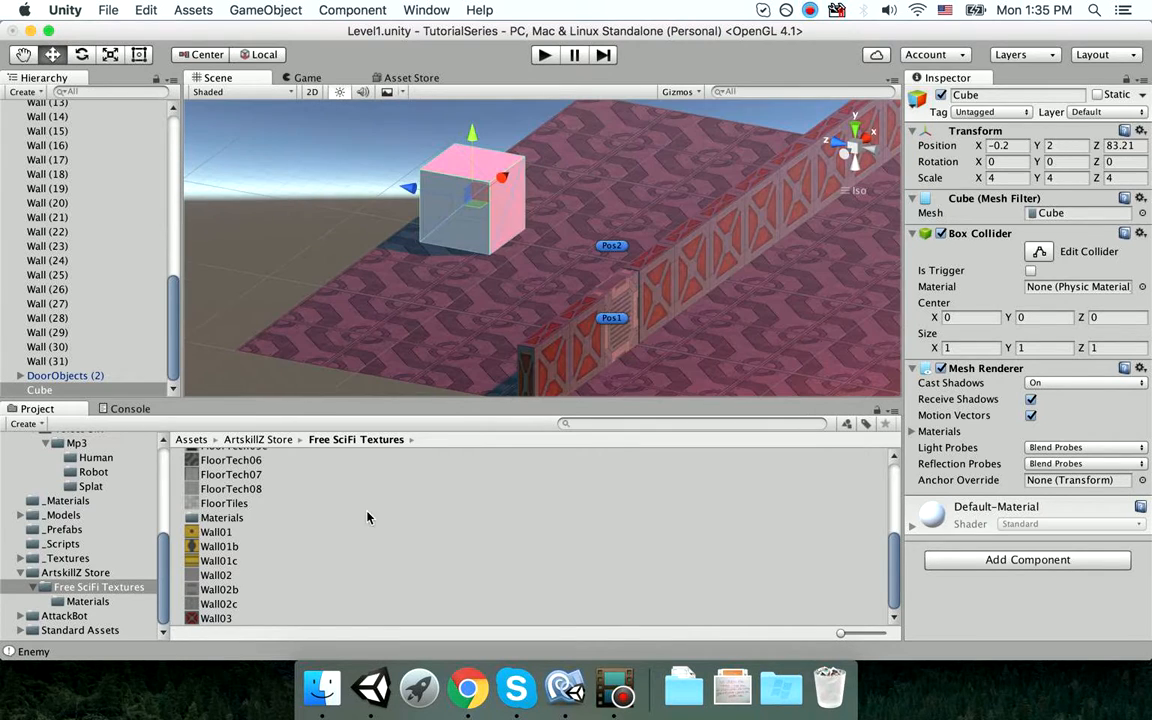
Apply the Wall01b texture from the Free SciFi Textures folder to the cube.
scroll(250, 585, "up", 5)
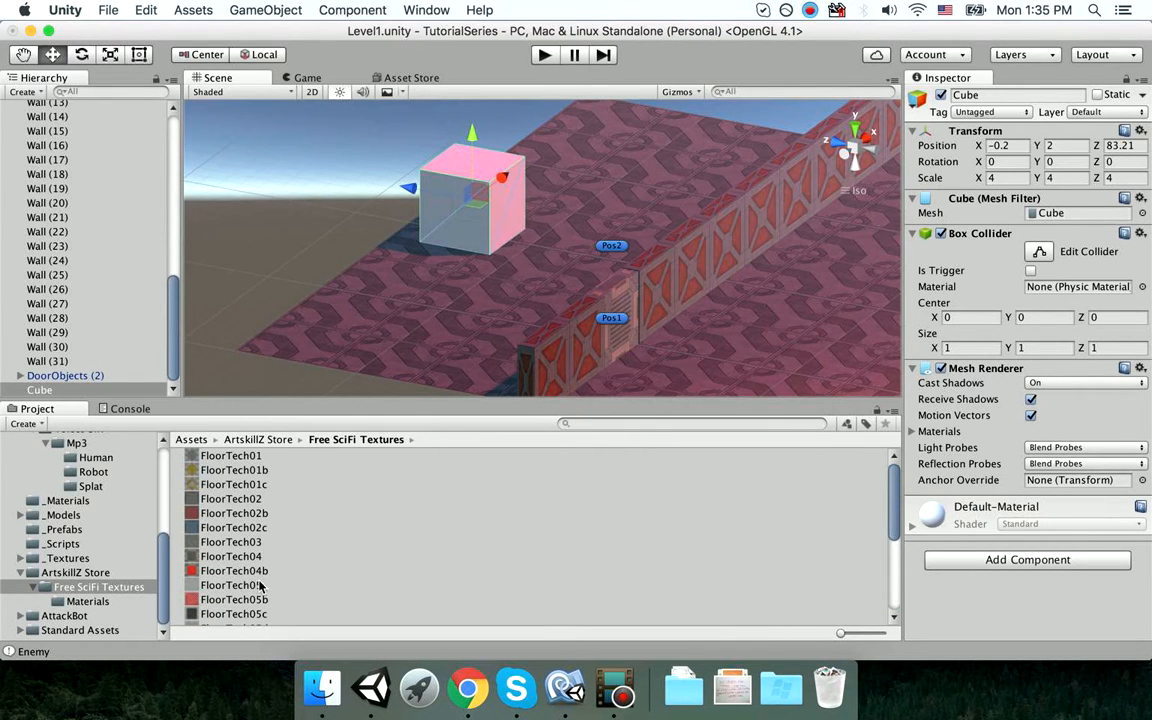
scroll(255, 588, "down", 5)
left_click_drag(213, 548, 522, 310)
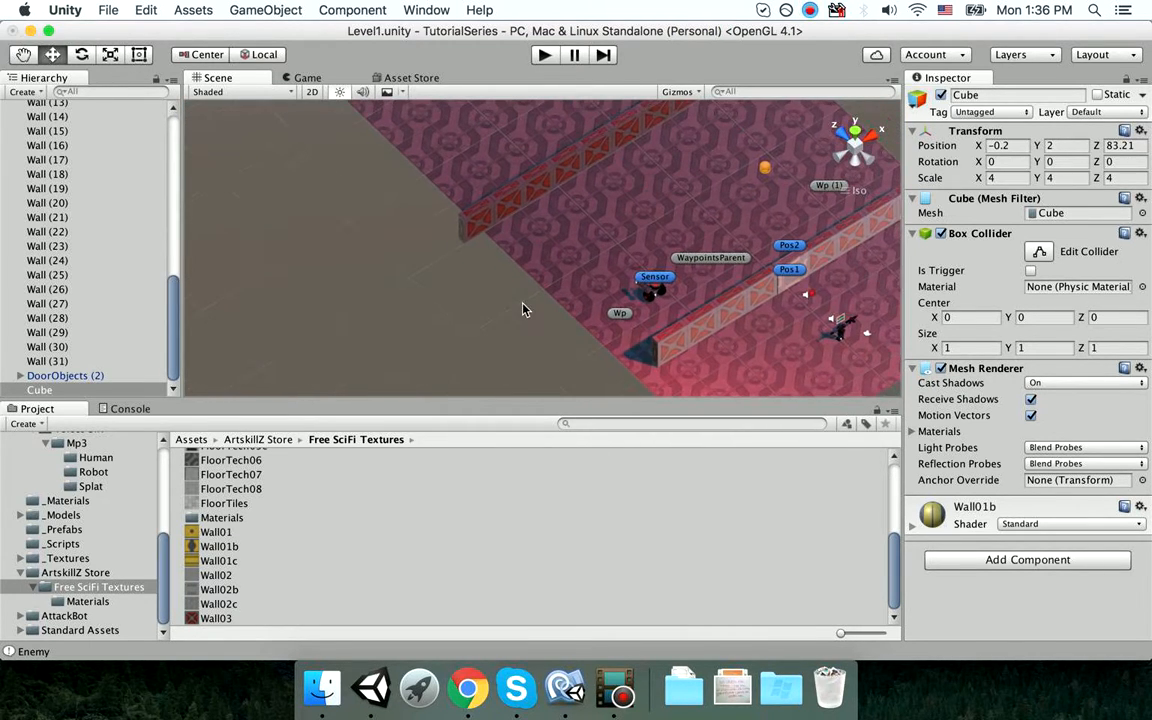
Duplicate EnemyPrefab and move the copy along Z into the room between the second and third wall rows.
scroll(45, 310, "up", 10)
scroll(581, 226, "down", 5)
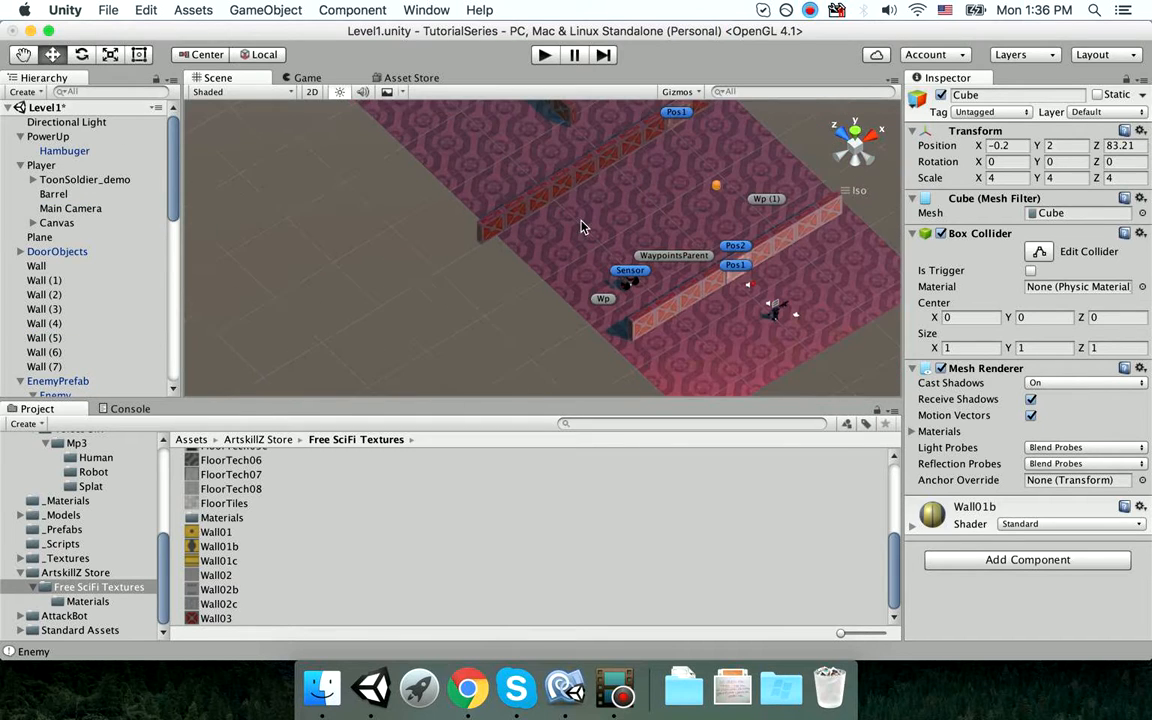
middle_click_drag(581, 226, 580, 273)
scroll(61, 280, "down", 2)
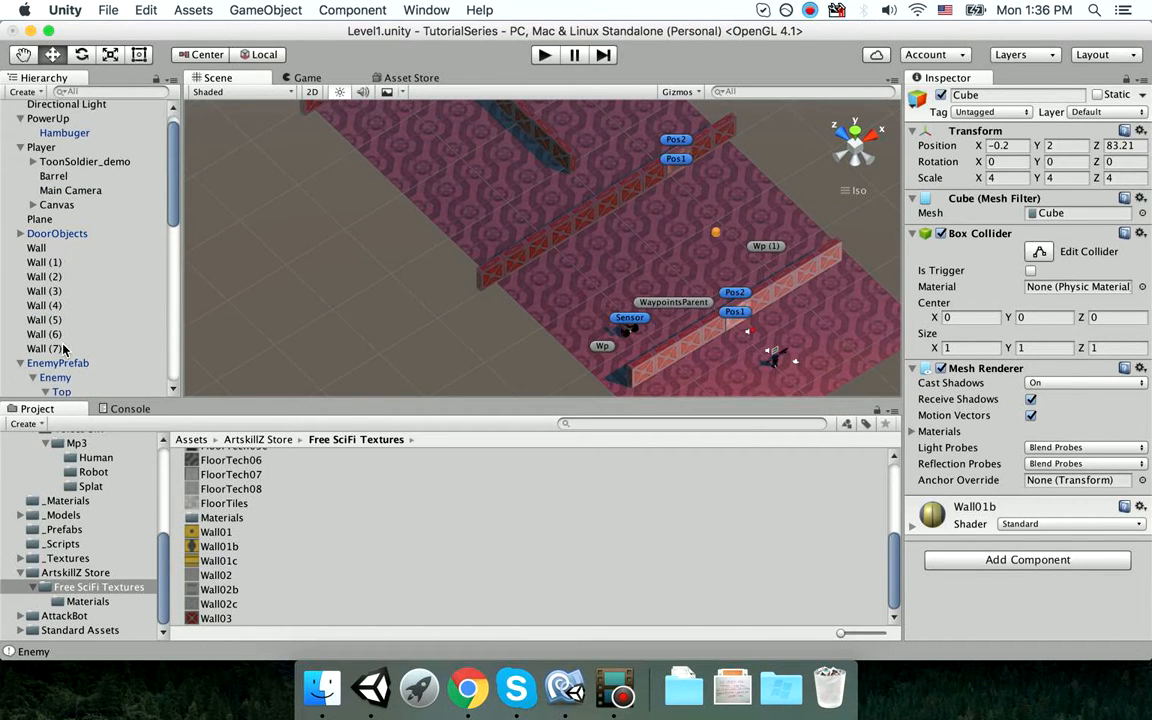
left_click(60, 365)
left_click(20, 363)
left_click_drag(588, 289, 583, 252, "alt")
key("super+d")
middle_click_drag(581, 251, 562, 276)
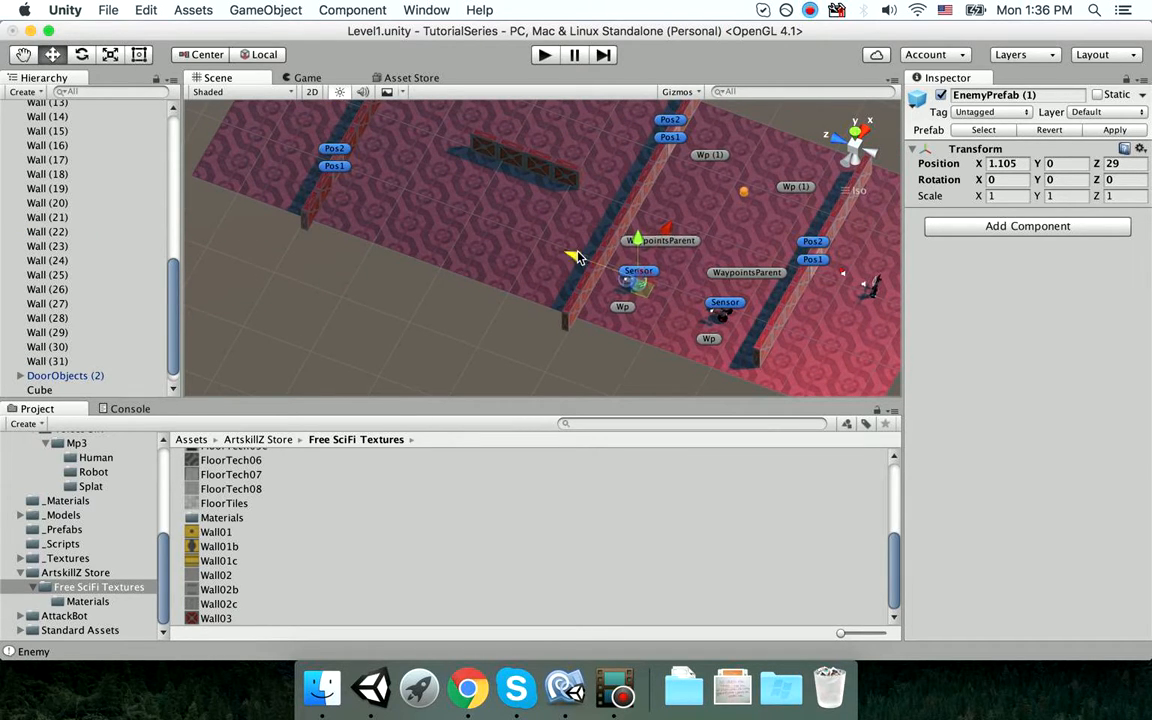
left_click_drag(577, 258, 502, 228)
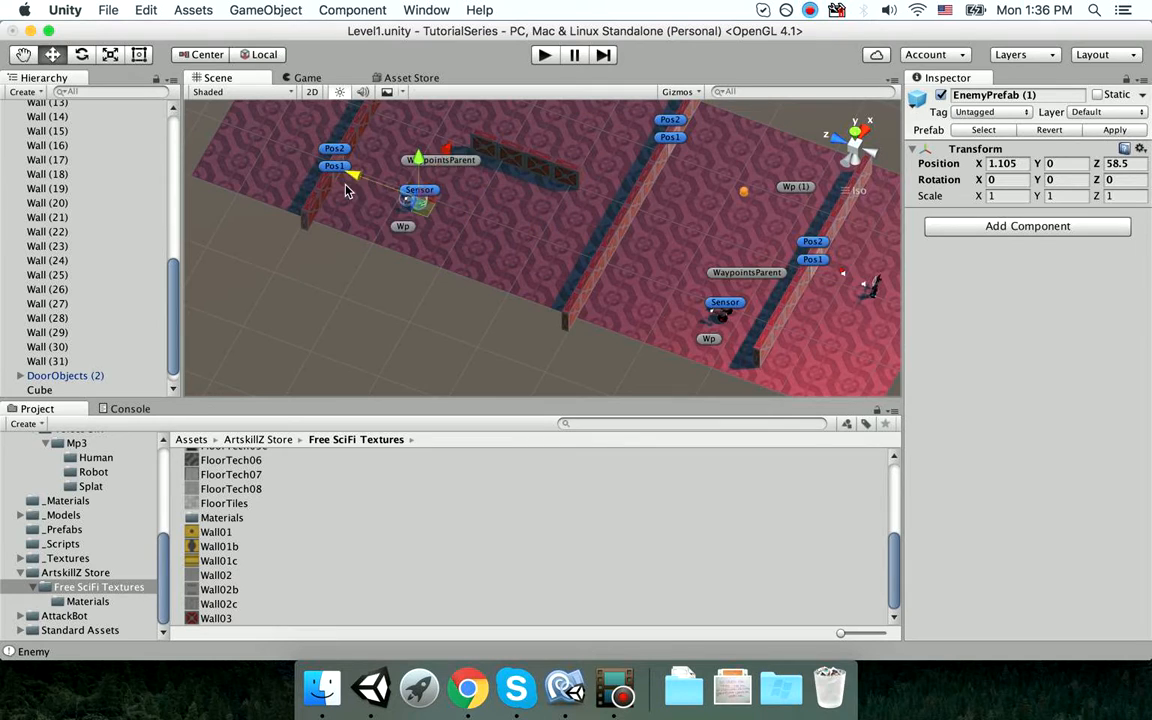
Duplicate the enemy again, set the copy's Y rotation to -90 and place it at about X 12.2, Z 53.2.
middle_click_drag(320, 177, 396, 268)
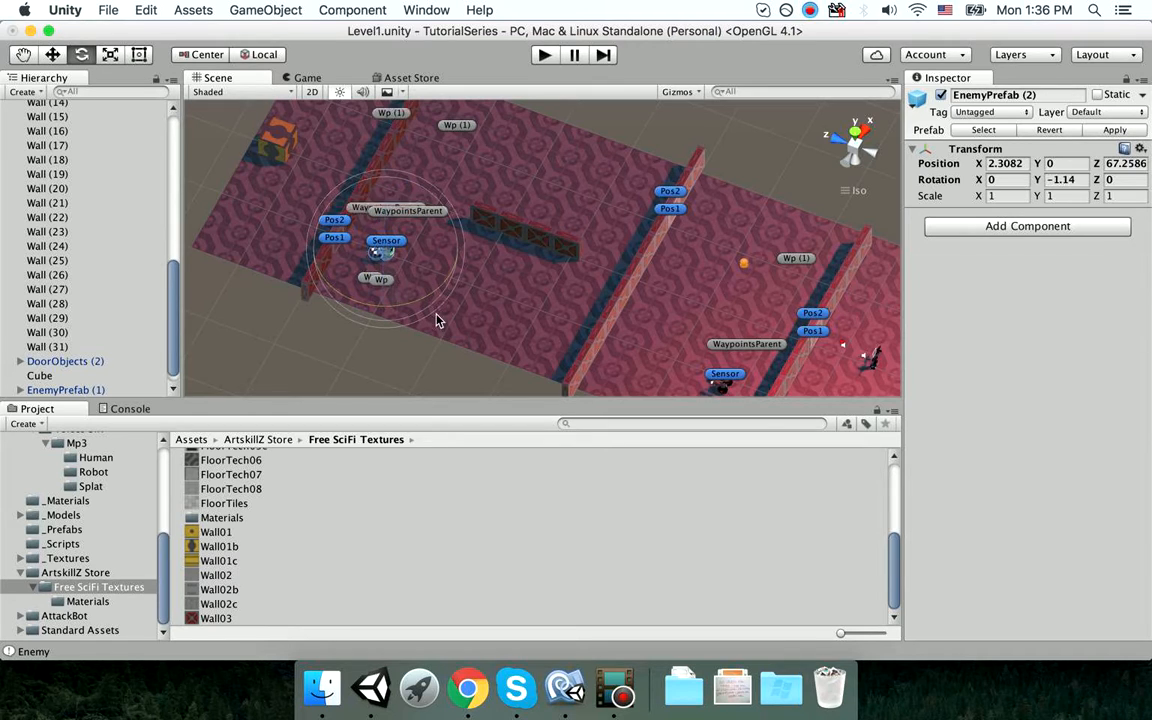
left_click_drag(628, 310, 619, 312)
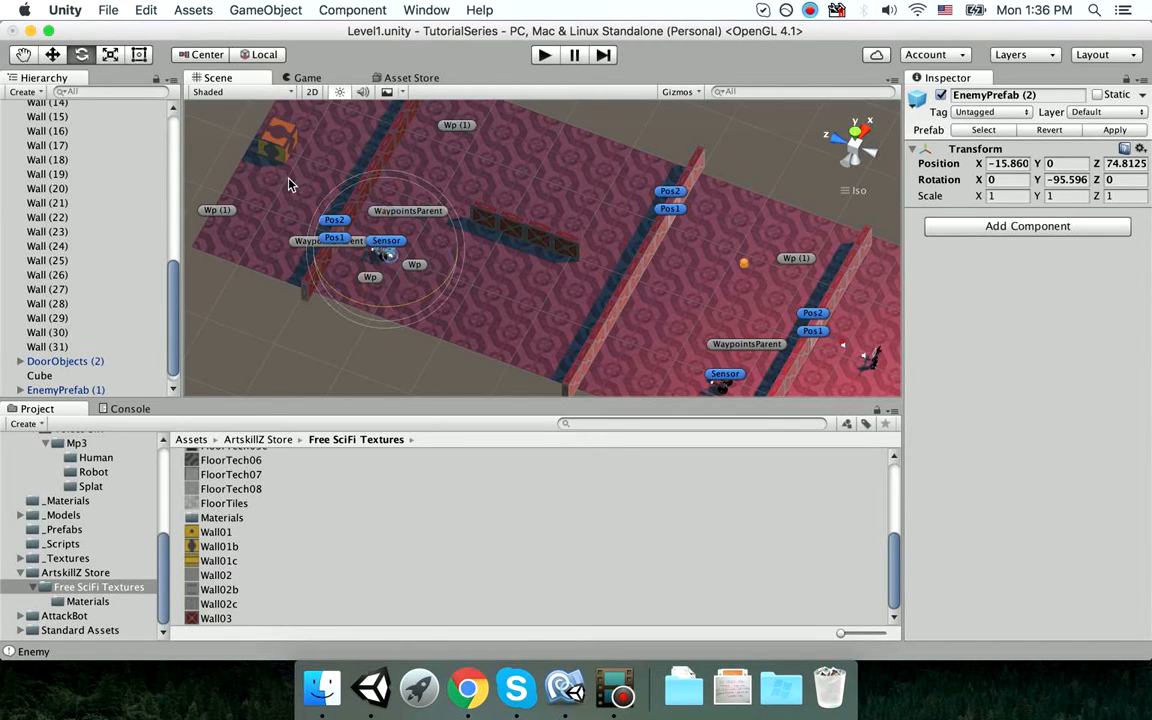
type("-90")
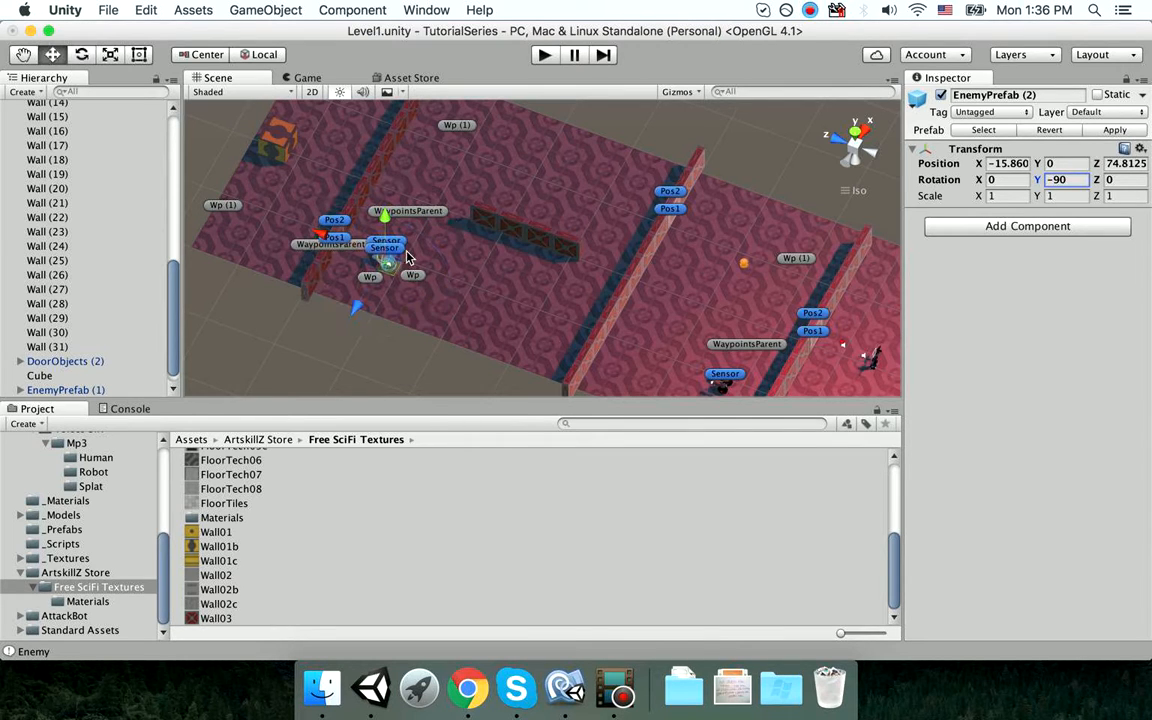
left_click(850, 140)
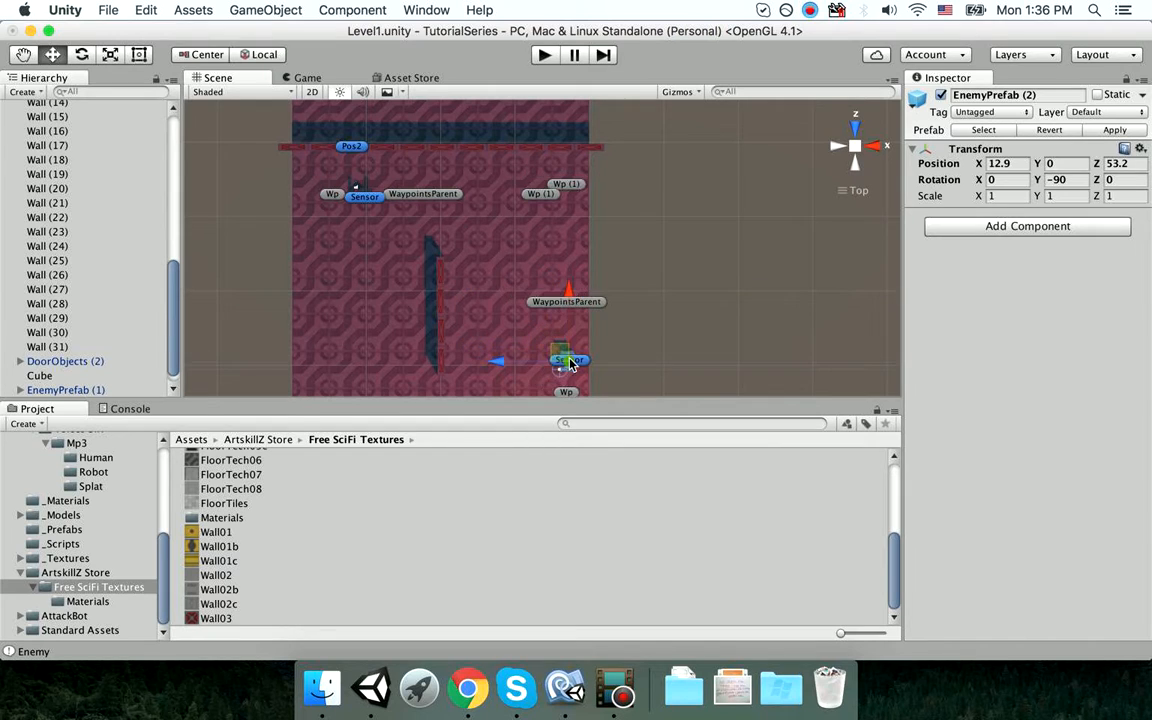
middle_click_drag(565, 363, 638, 245)
Duplicate the rotated enemy, move the copy past the third wall row near the cube, and set its Y rotation to 0.
key("super+d")
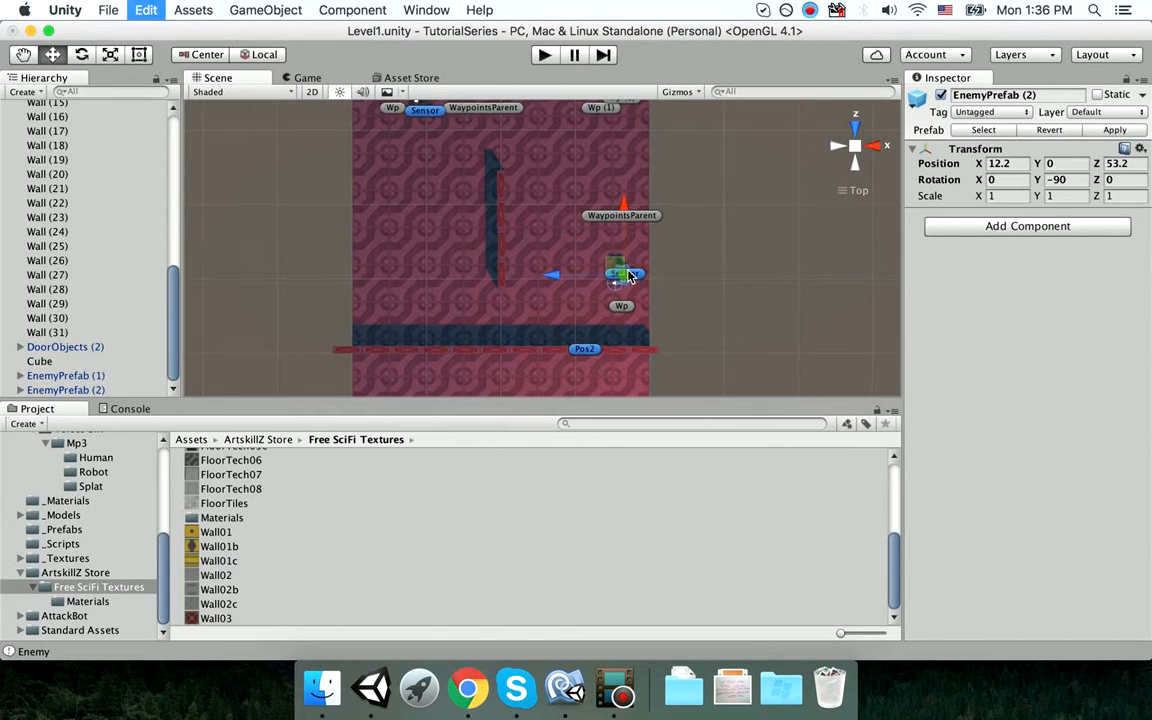
left_click_drag(562, 261, 518, 310)
mouse_move(526, 300)
middle_mouse_down()
mouse_move(542, 92)
mouse_move(524, 168)
mouse_move(527, 320)
middle_mouse_up()
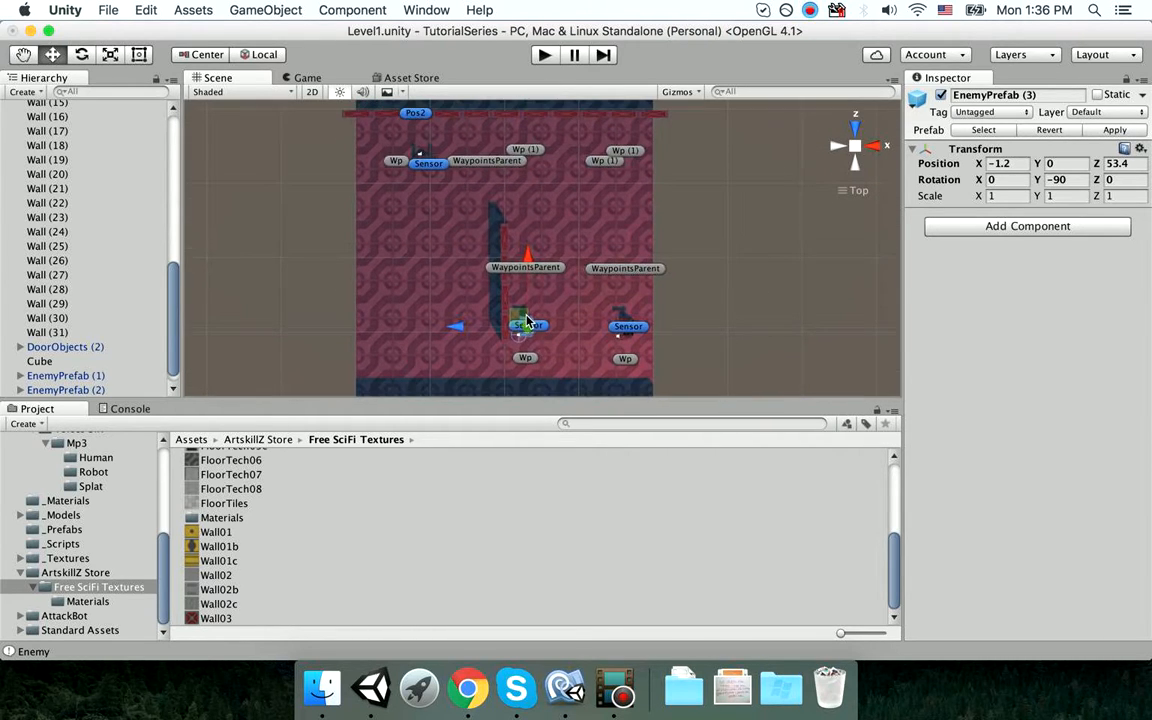
left_click_drag(525, 262, 536, 169)
middle_click_drag(536, 169, 532, 281)
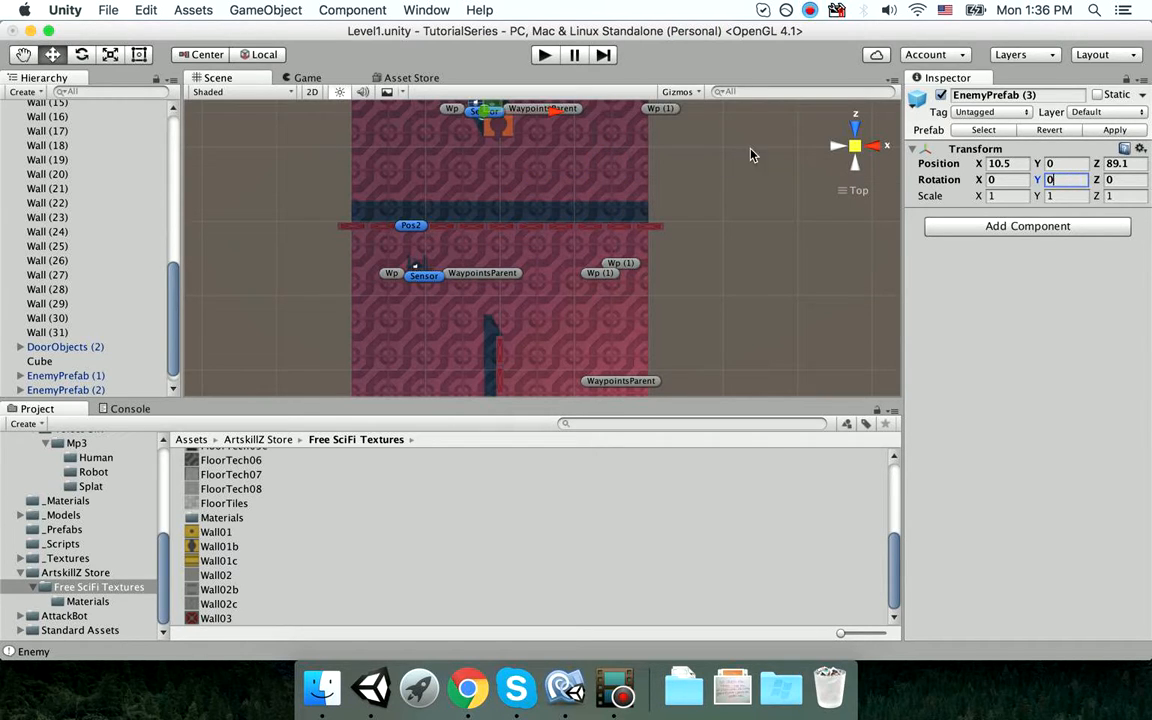
Duplicate the enemy near the cube, set the copy's Y rotation to 180 and place it at about X -1.2, Z 70.4.
middle_click_drag(613, 197, 593, 327)
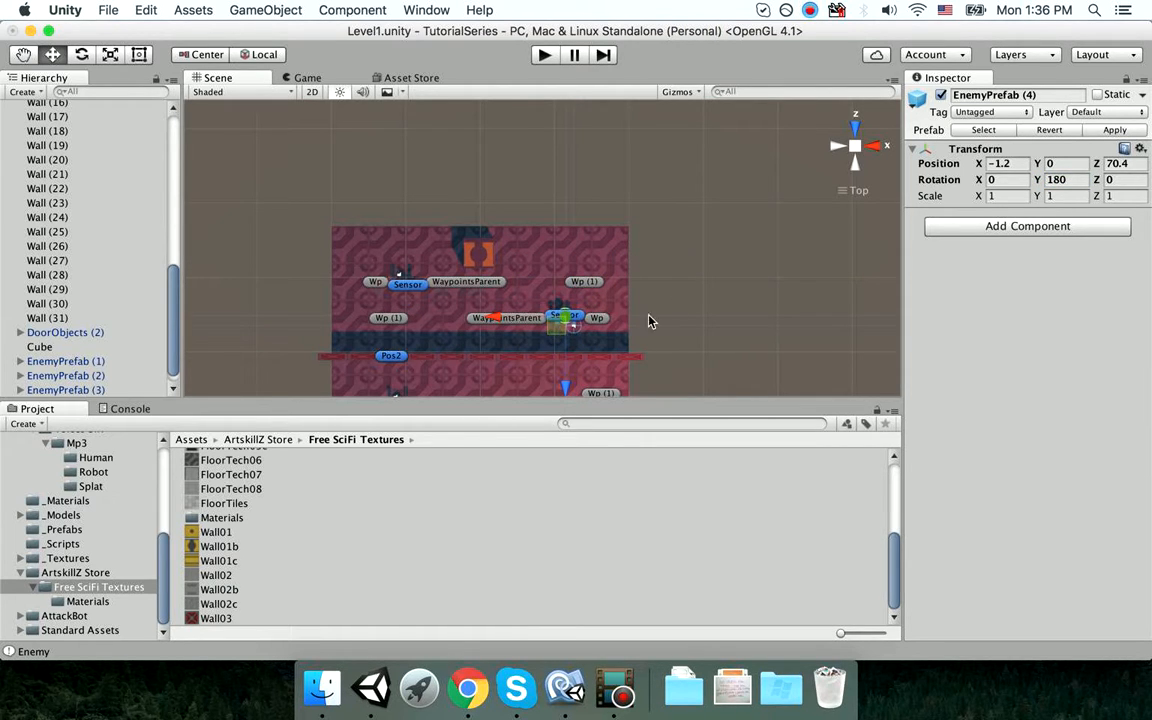
middle_click_drag(650, 316, 667, 200)
right_click_drag(674, 335, 735, 284)
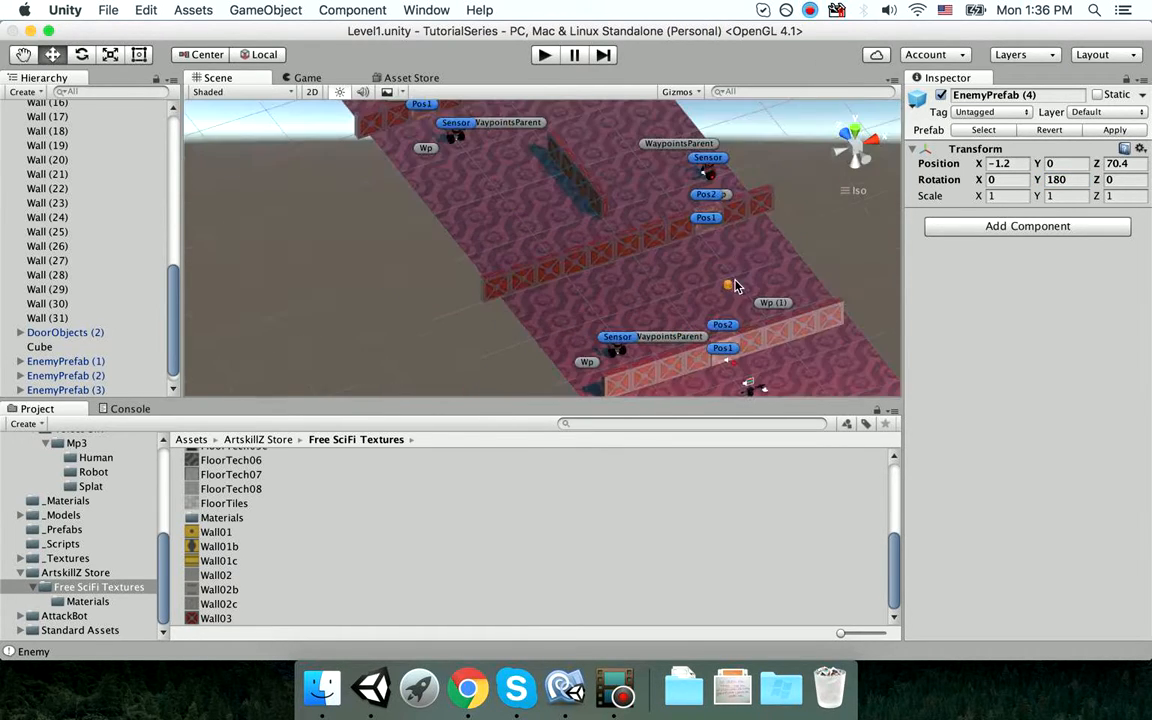
scroll(737, 286, "down", 5)
Start a play-test of the level, pause it to switch to the Game view, and resume it maximized.
left_click(543, 56)
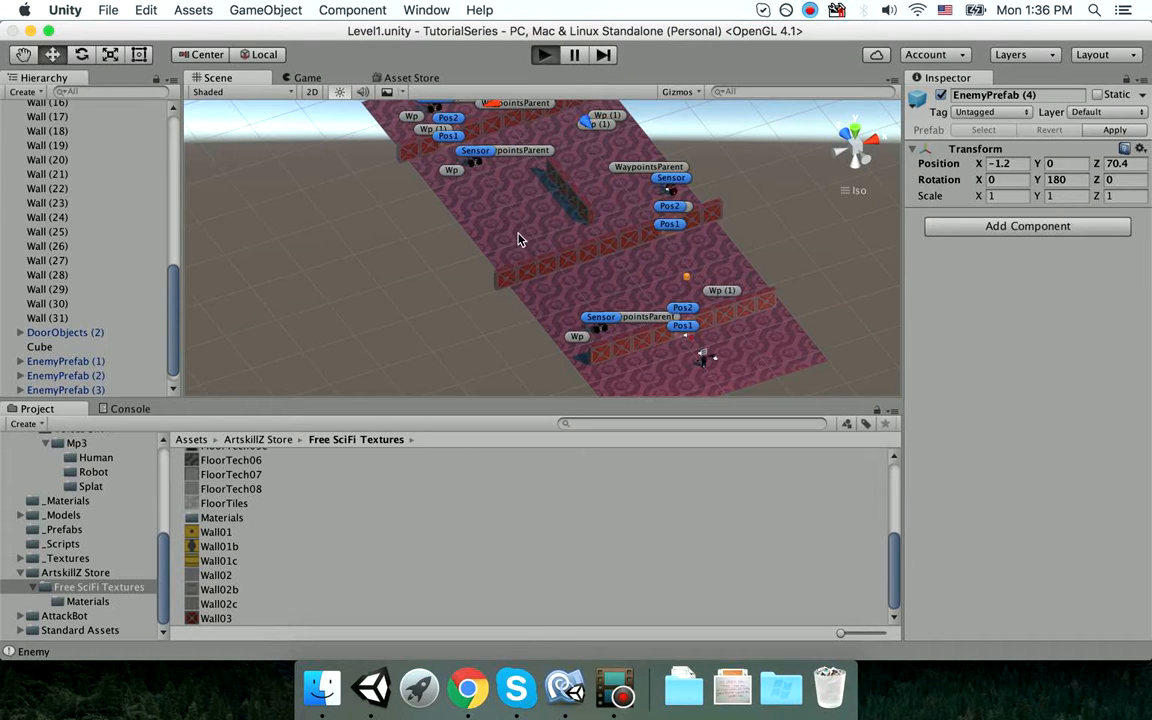
left_click(576, 56)
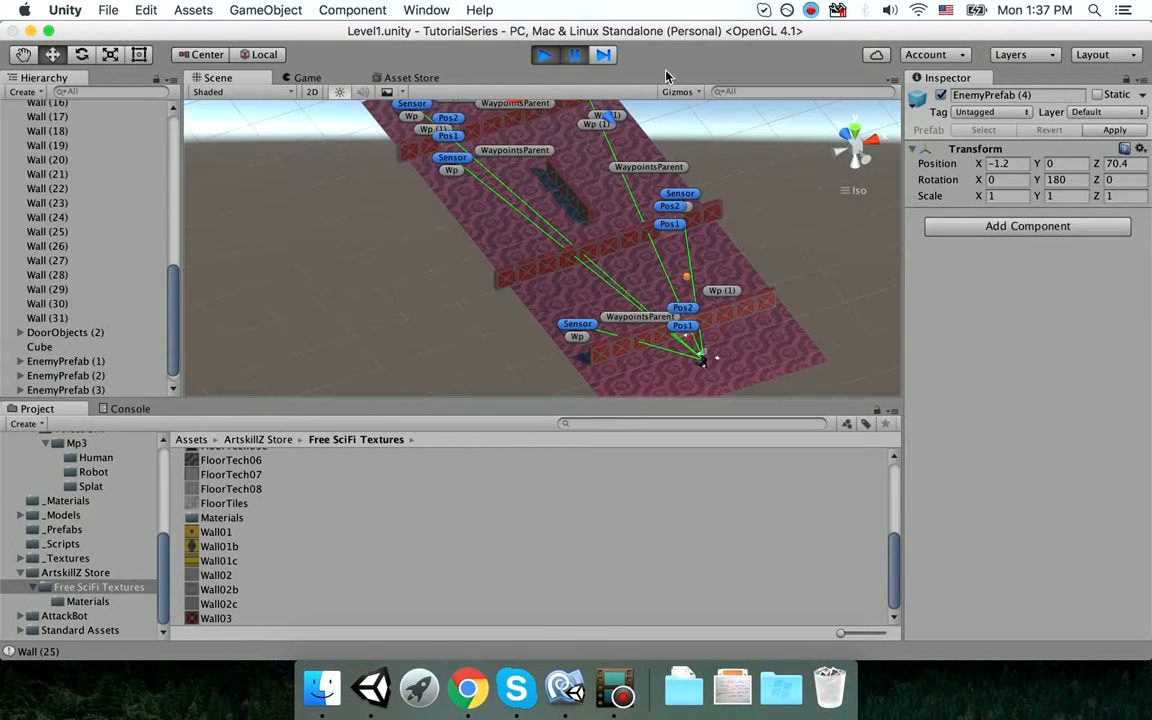
left_click(326, 78)
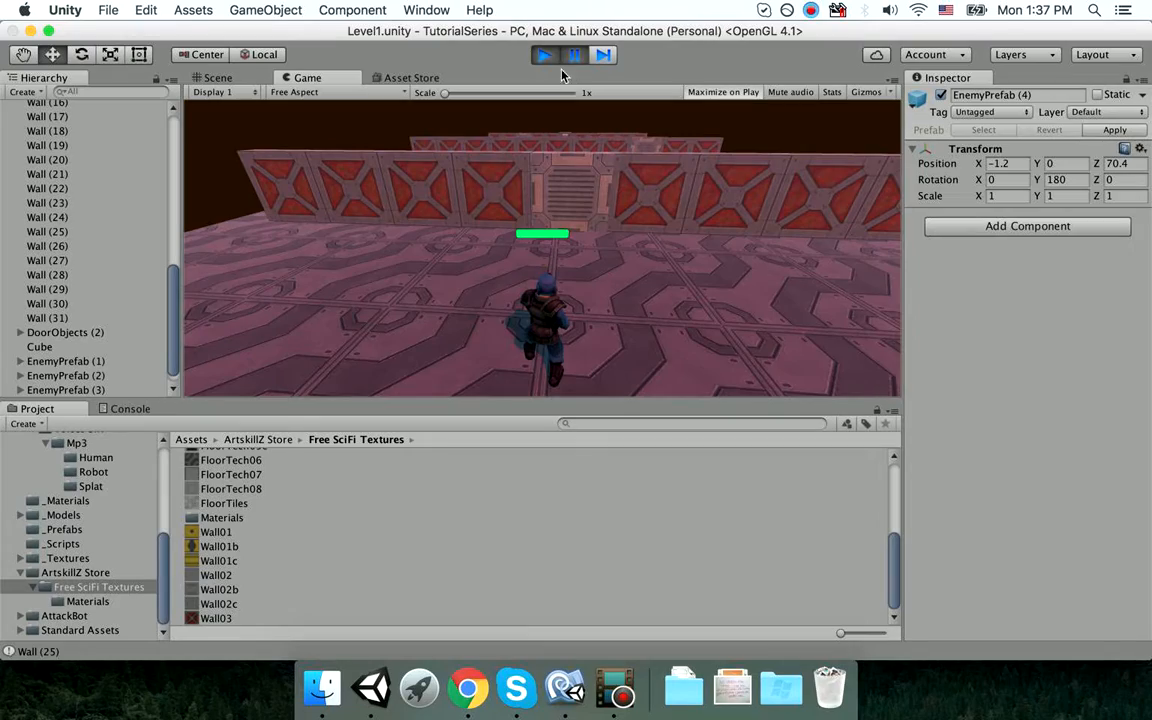
left_click(574, 56)
left_click(723, 92)
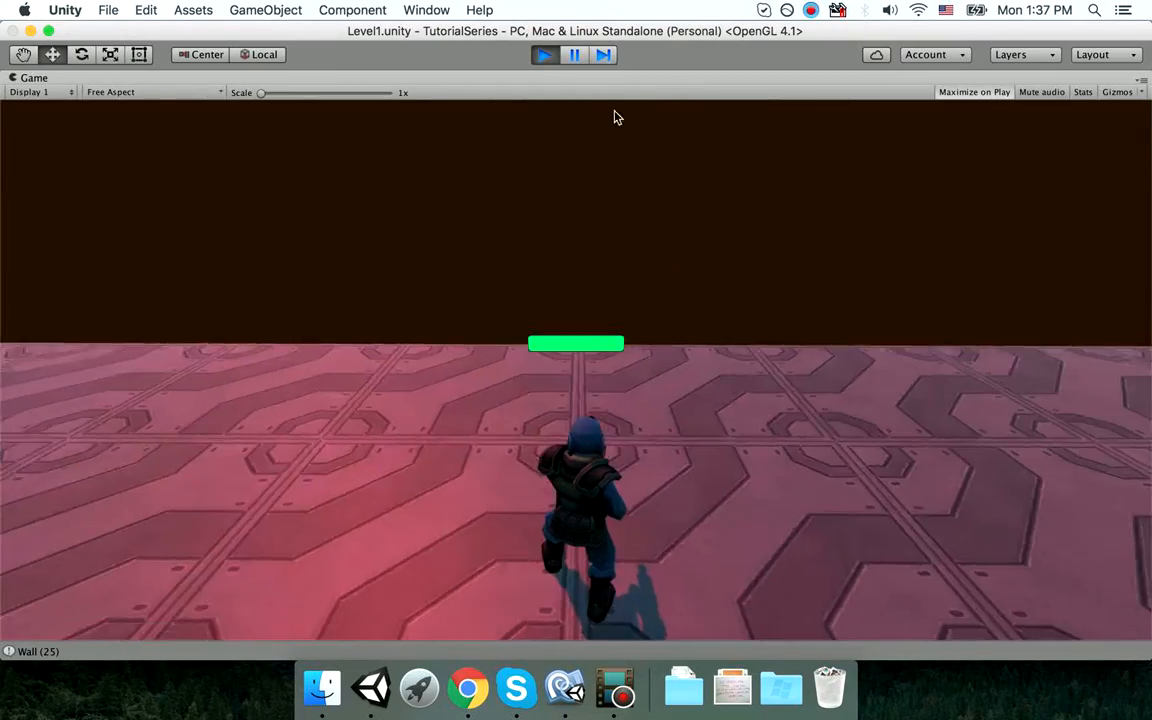
Run the player across the starting area to the door in the first wall row.
key("w")
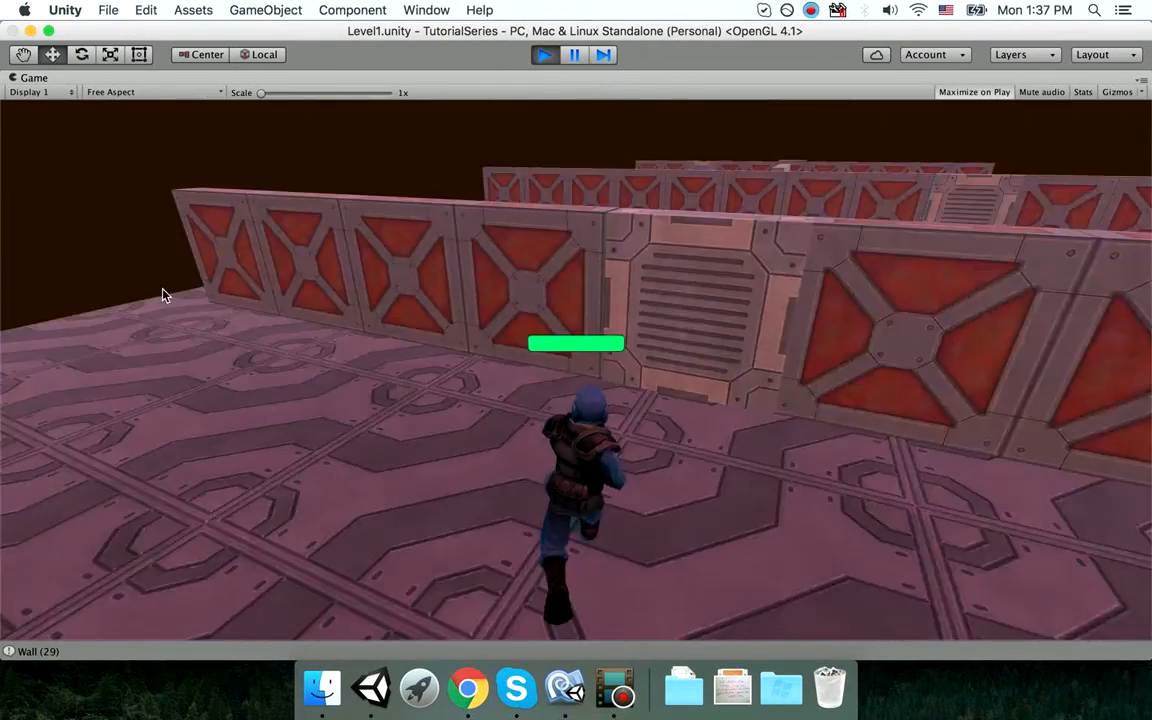
key("w")
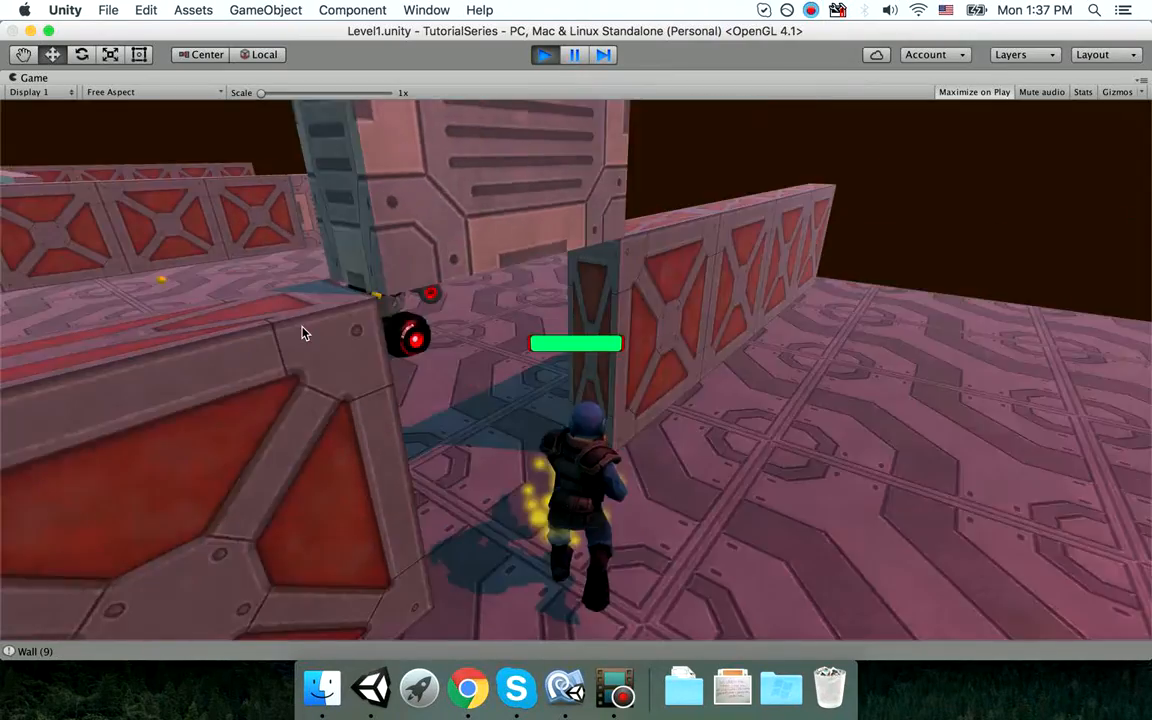
key("w")
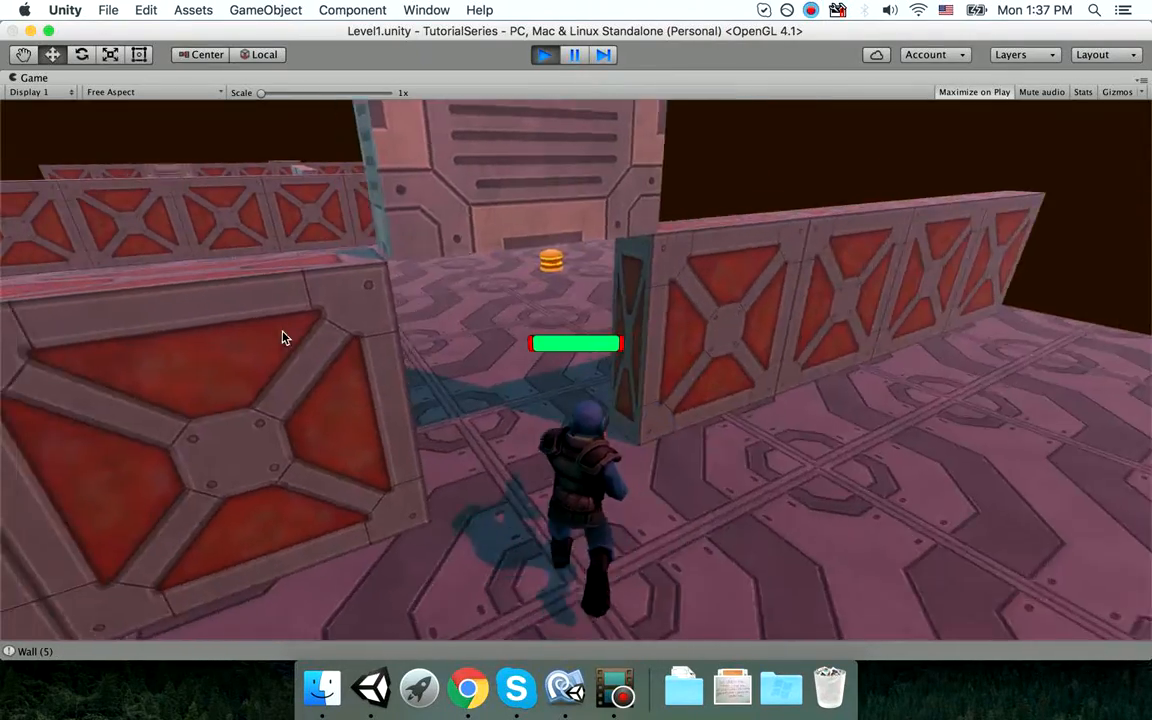
Test combat with the enemy in the room behind the first wall row by shooting it while moving around.
left_click(406, 343)
key("s")
left_click(362, 339)
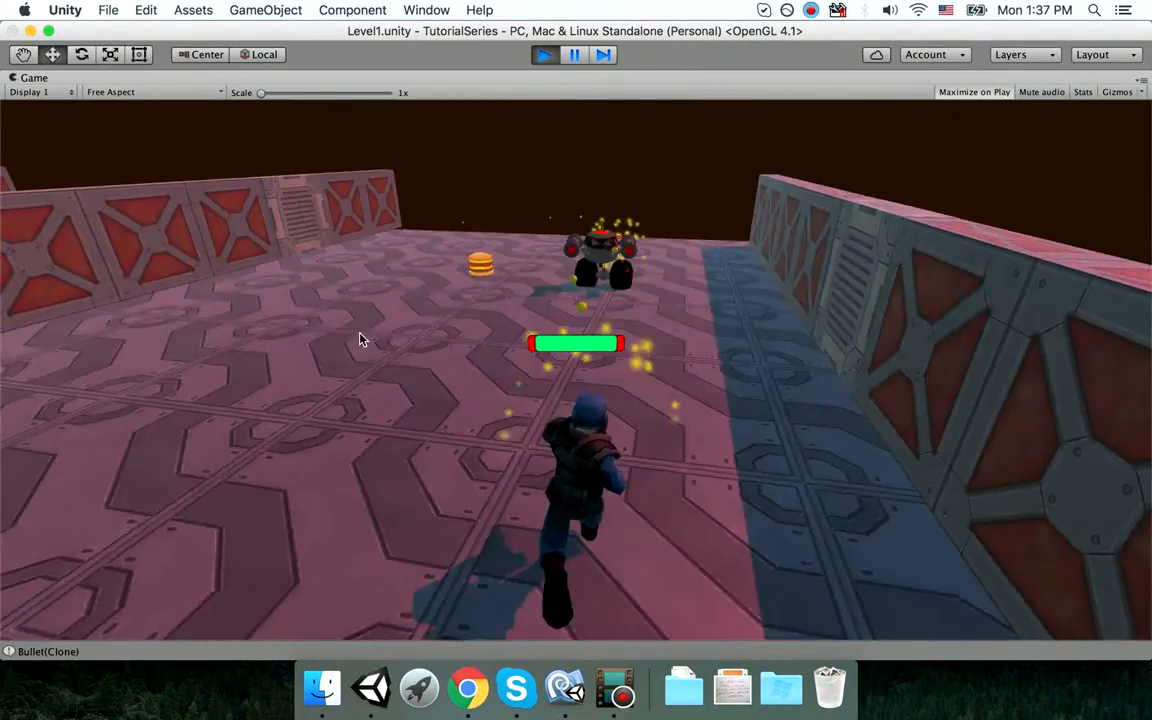
left_click(371, 337)
key("a")
left_click(393, 334)
left_click(408, 334)
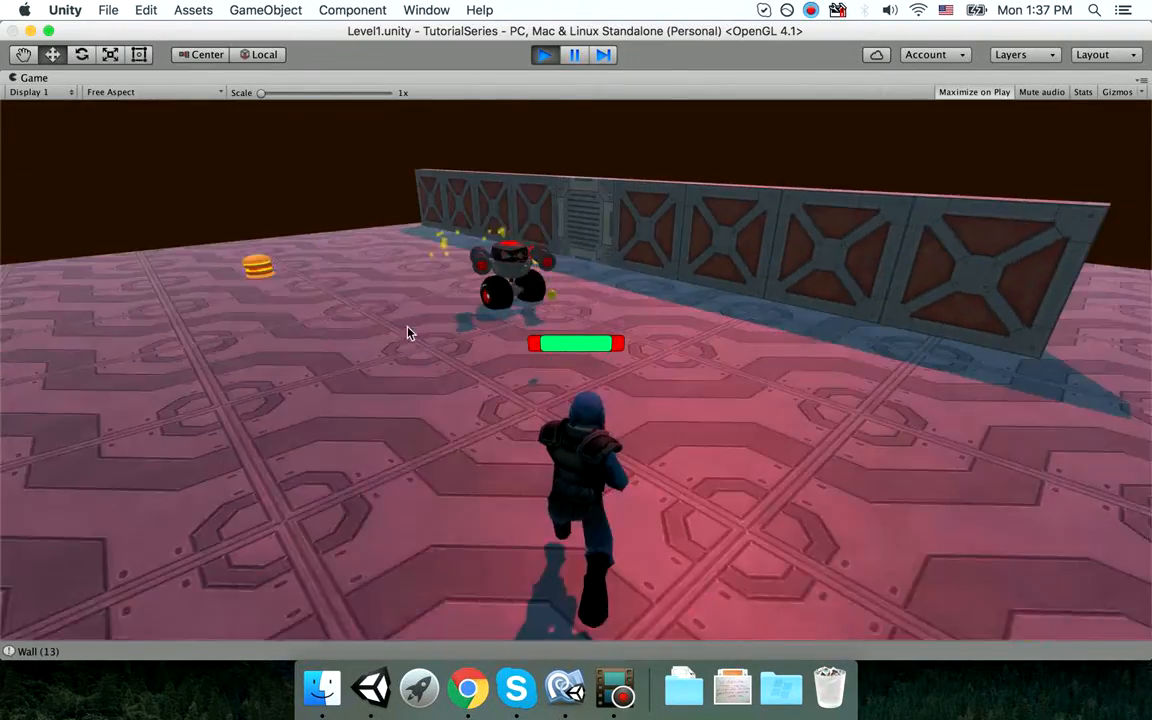
key("s")
left_click(437, 336)
left_click(437, 334)
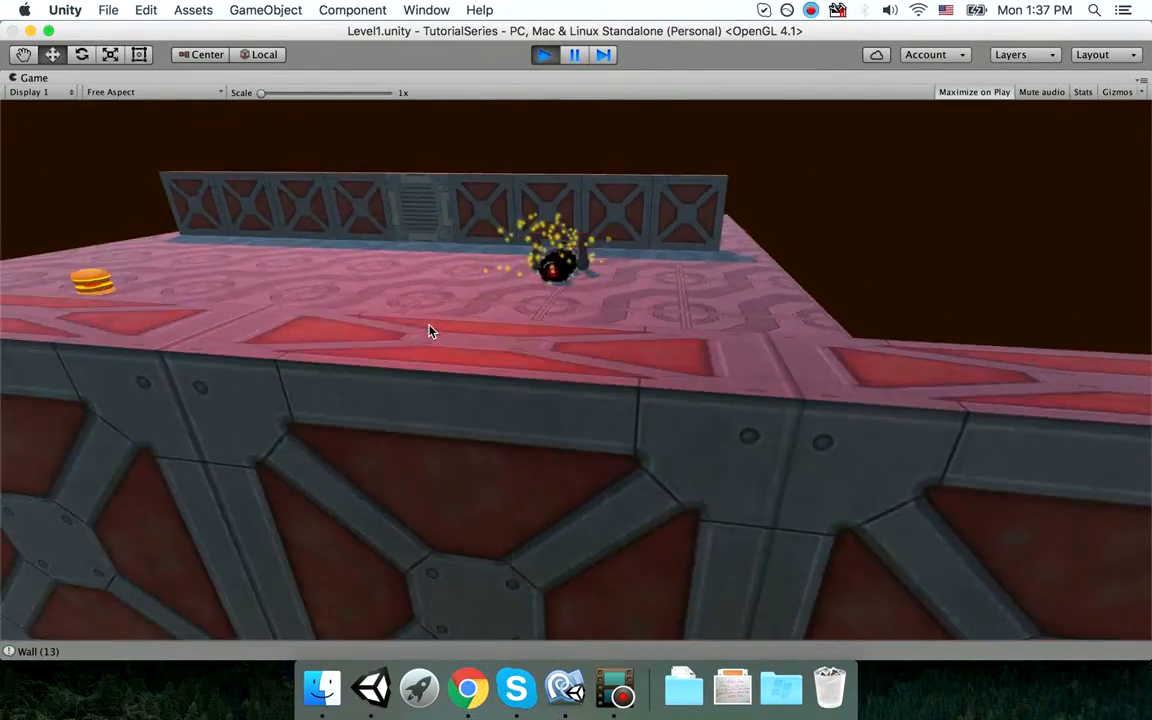
Run the player past the burger pickup and through the door in the second wall row.
key("w")
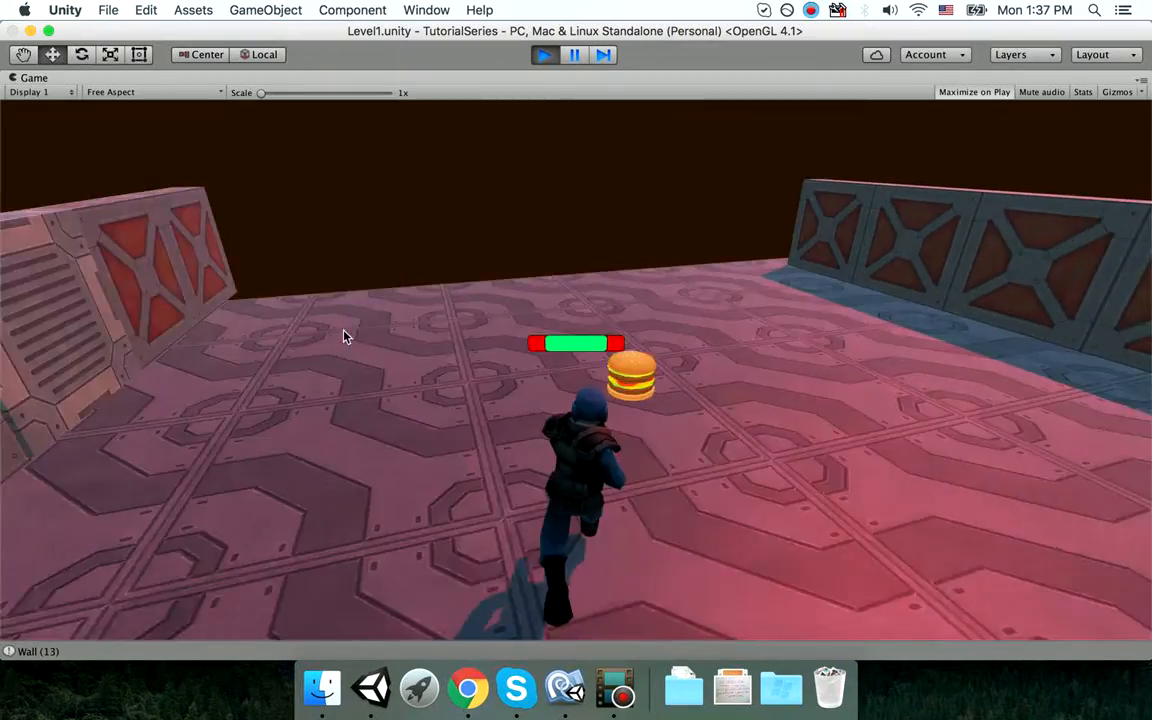
key("w")
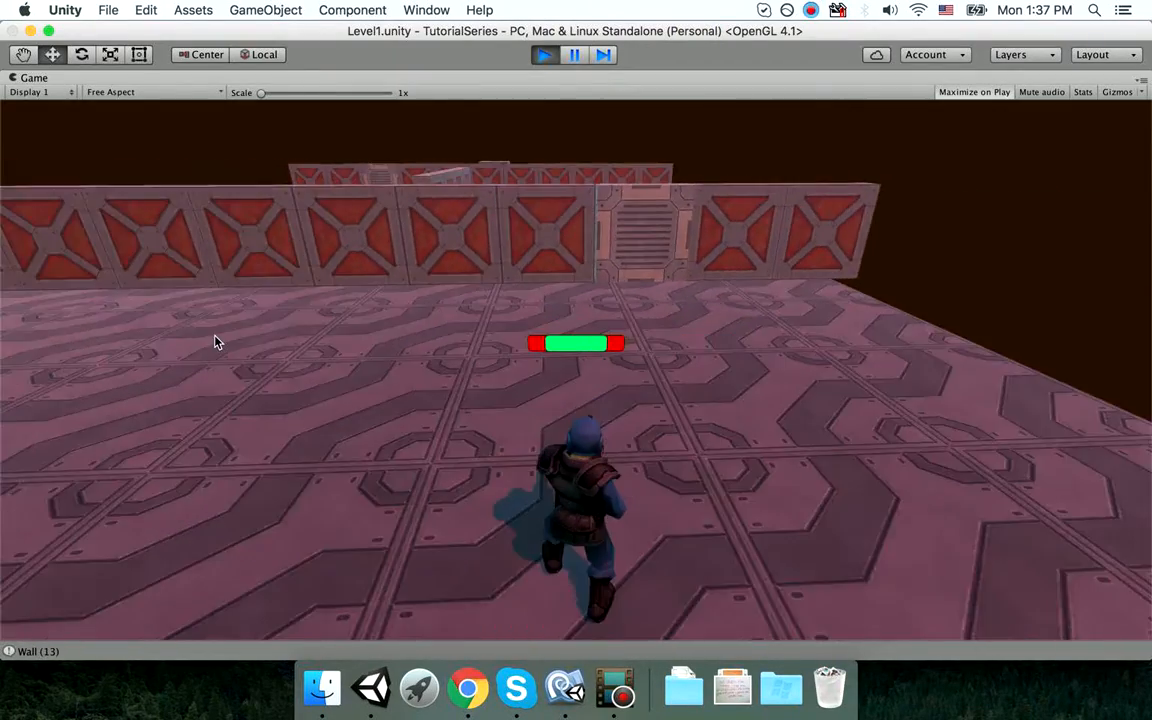
key("w")
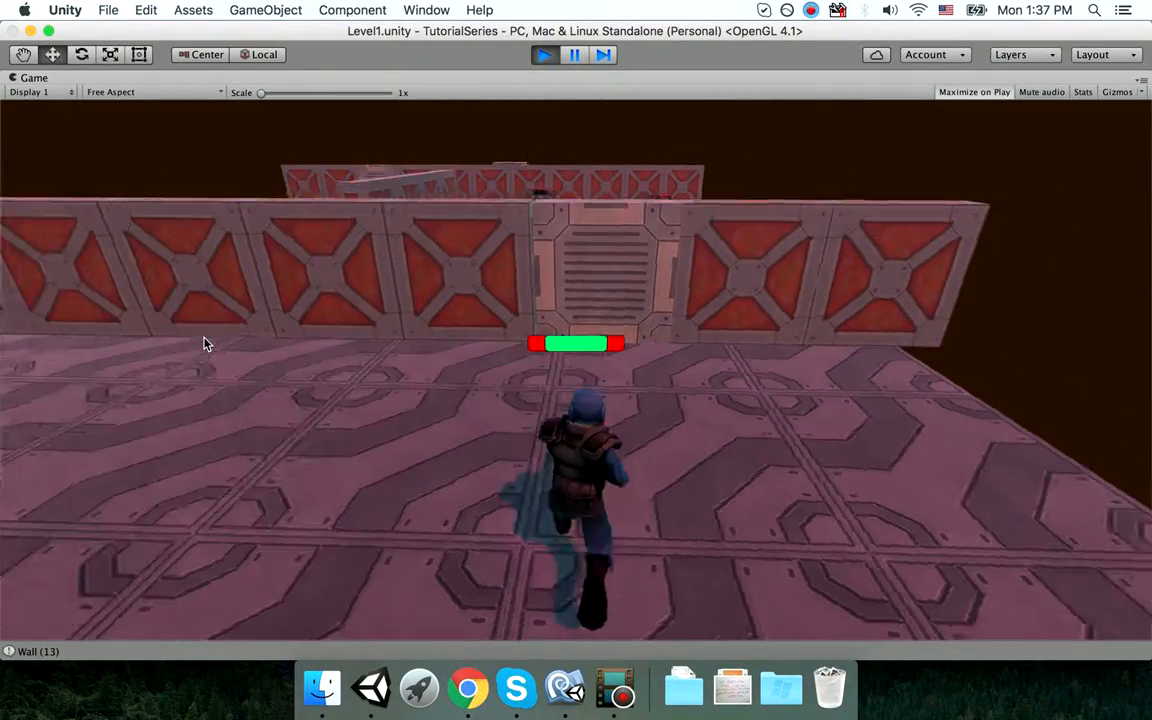
key("w")
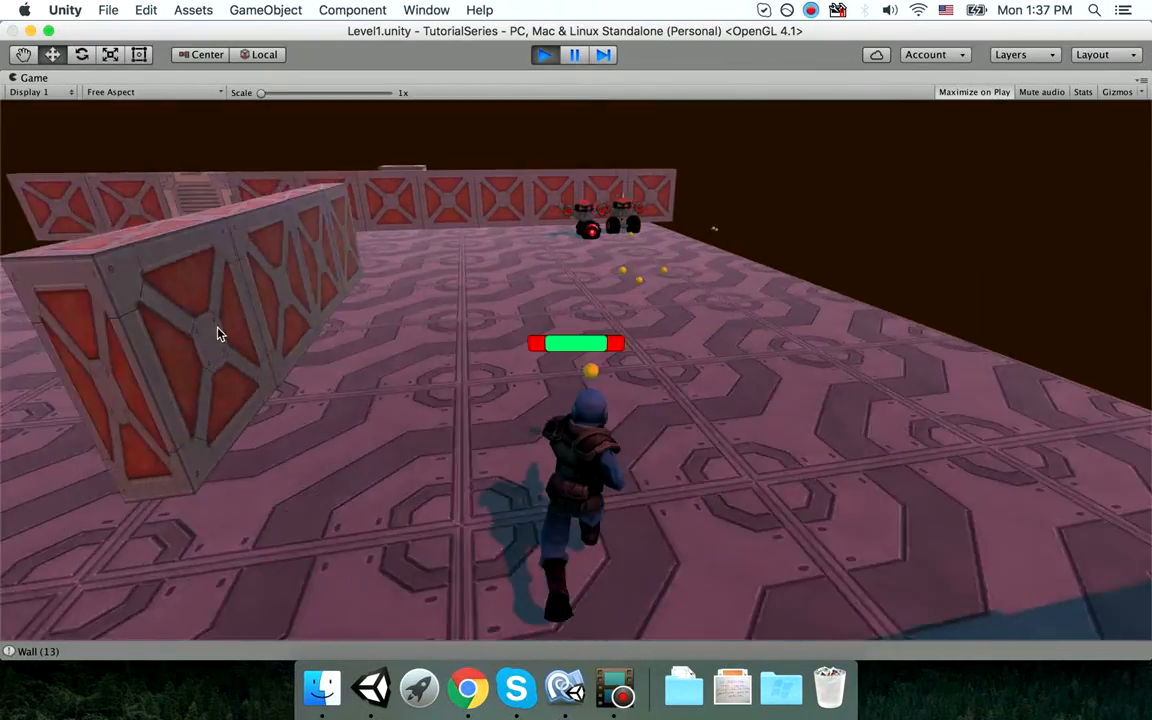
Shoot the nearer enemy in the room with the dividing walls, then run on beside the third wall row.
key("w")
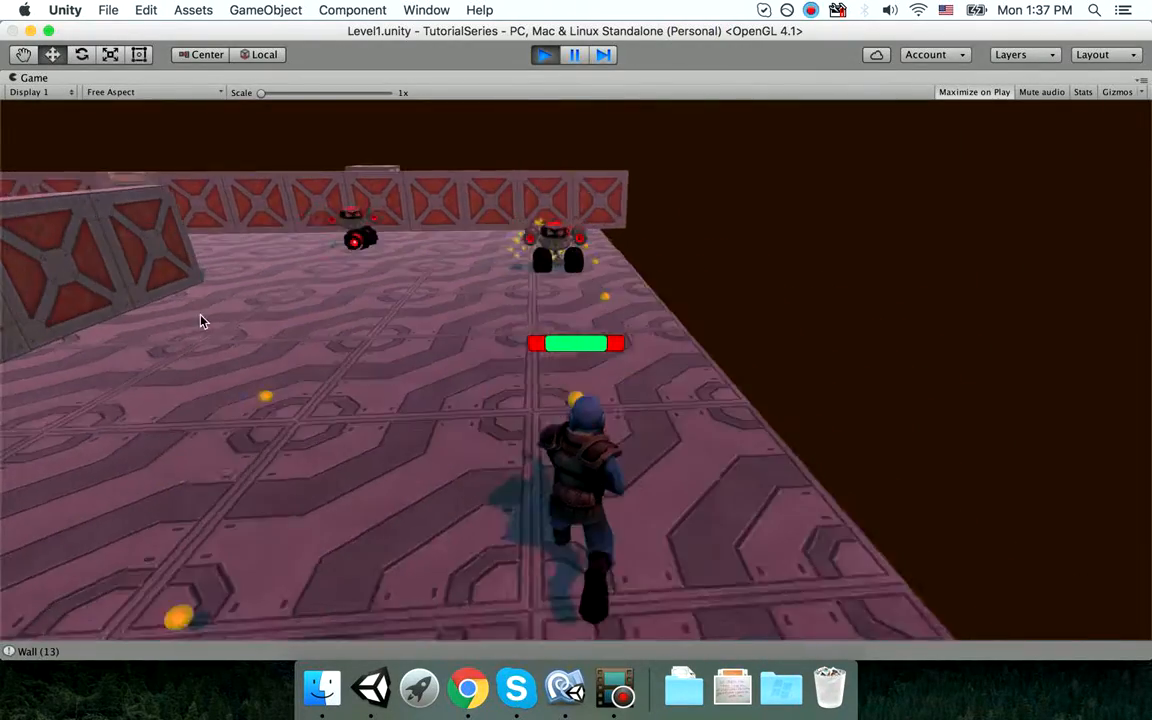
key("s")
left_click(190, 321)
key("w")
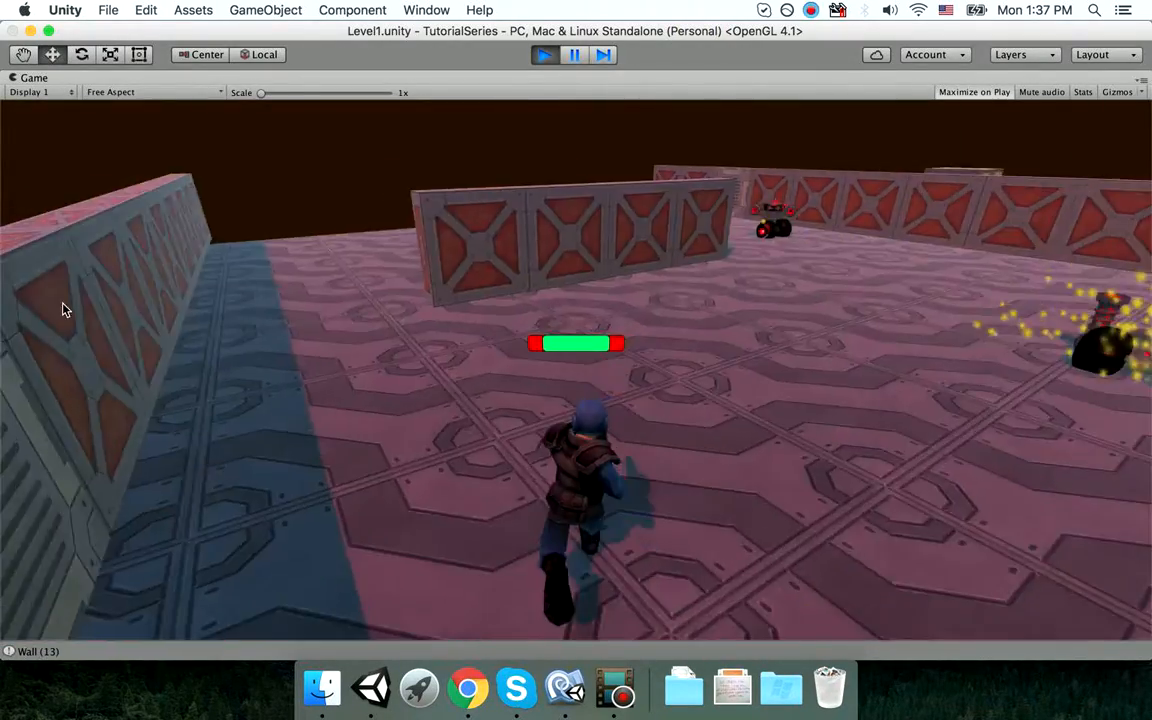
key("w")
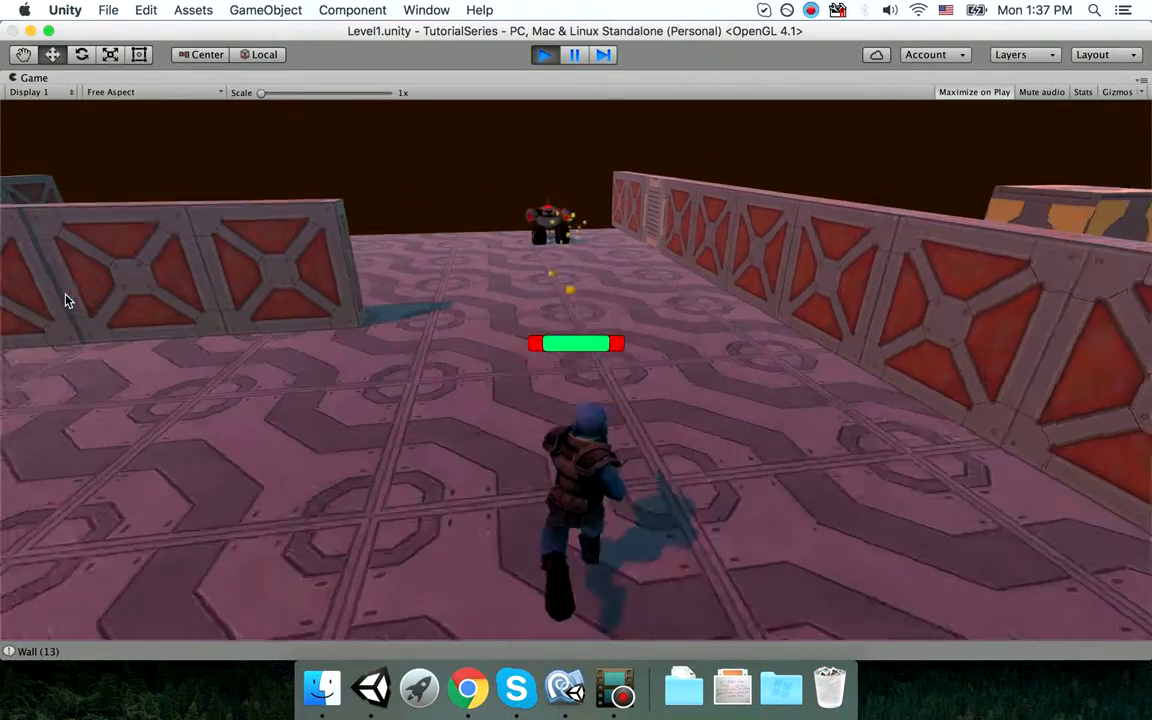
Shoot the remaining enemy between the second and third wall rows while retreating and advancing.
key("s")
left_click(71, 300)
key("w")
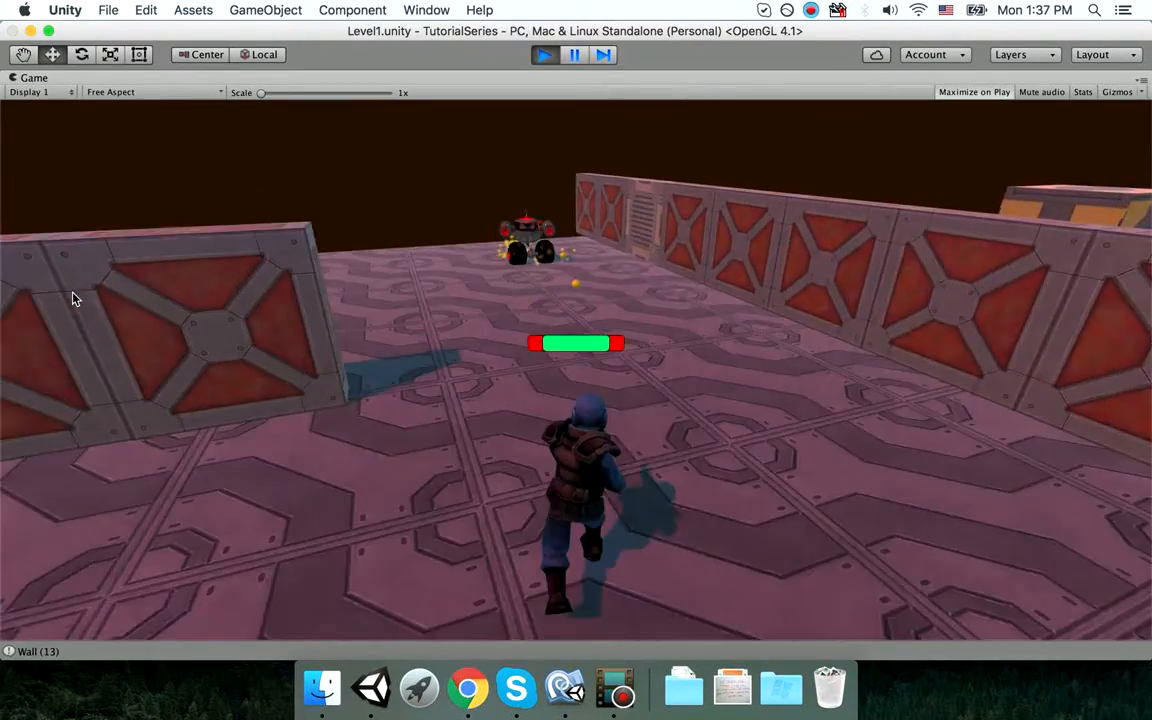
left_click(71, 299)
key("s")
left_click(71, 299)
key("w")
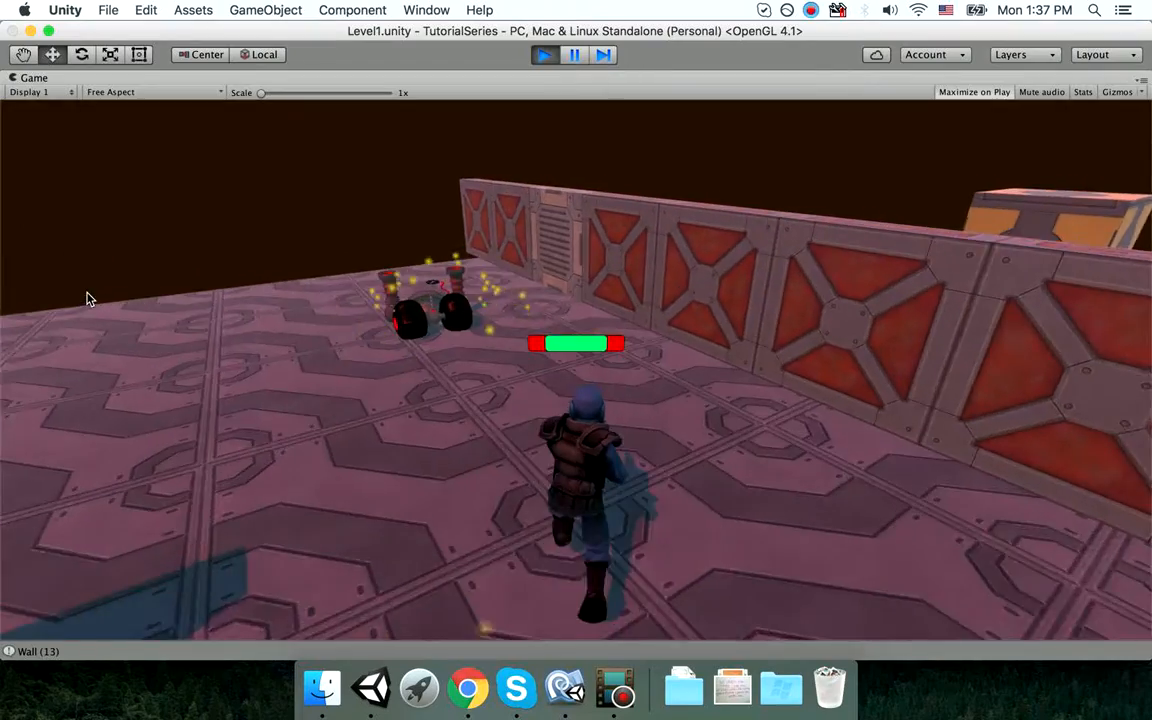
Run through the door in the third wall row and shoot the first enemy in the cube room.
key("w")
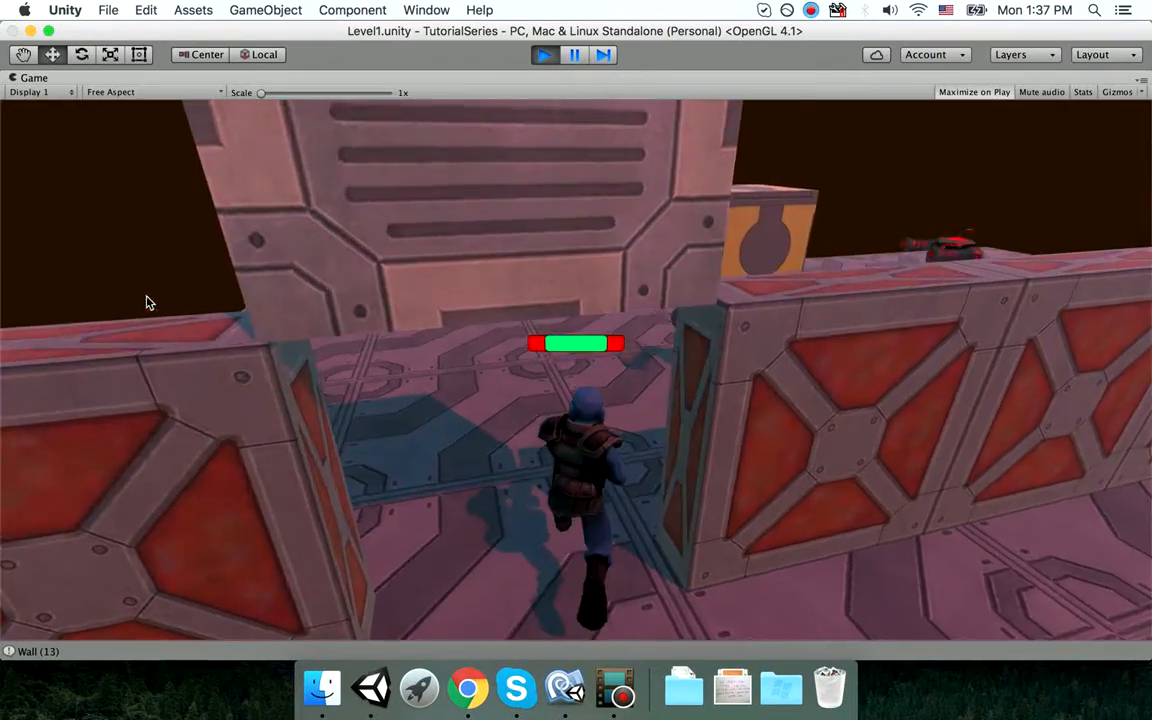
left_click(253, 297)
key("s")
left_click(363, 324)
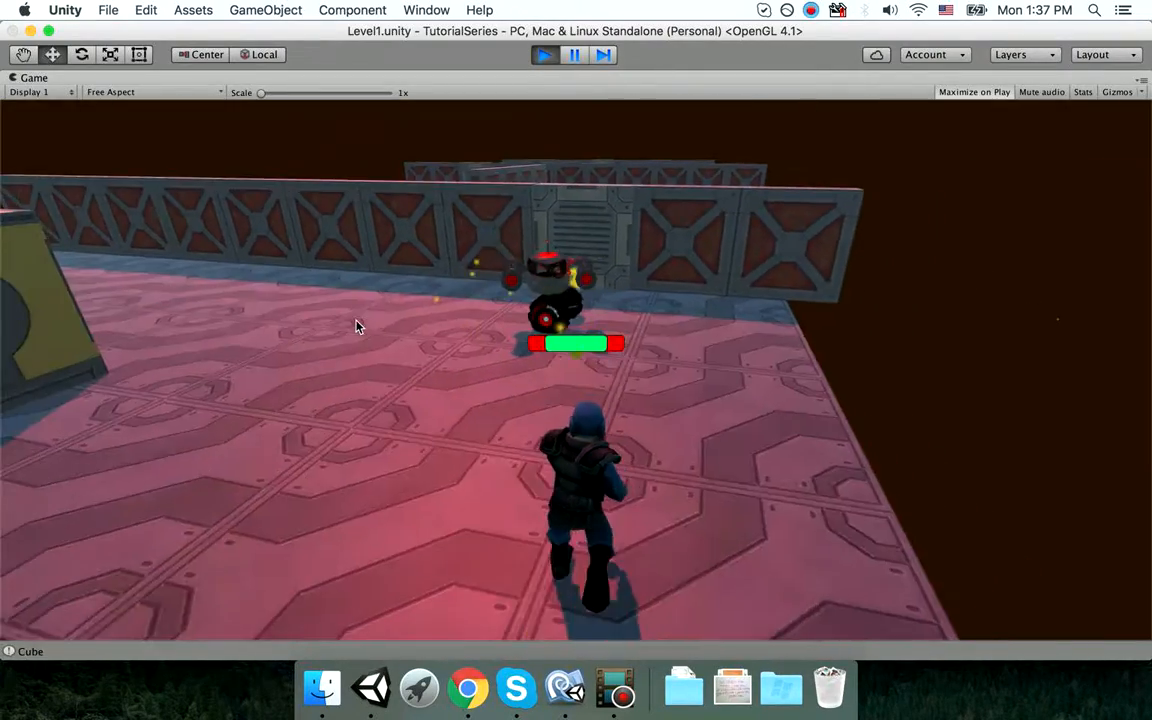
left_click(378, 321)
key("s")
left_click(328, 326)
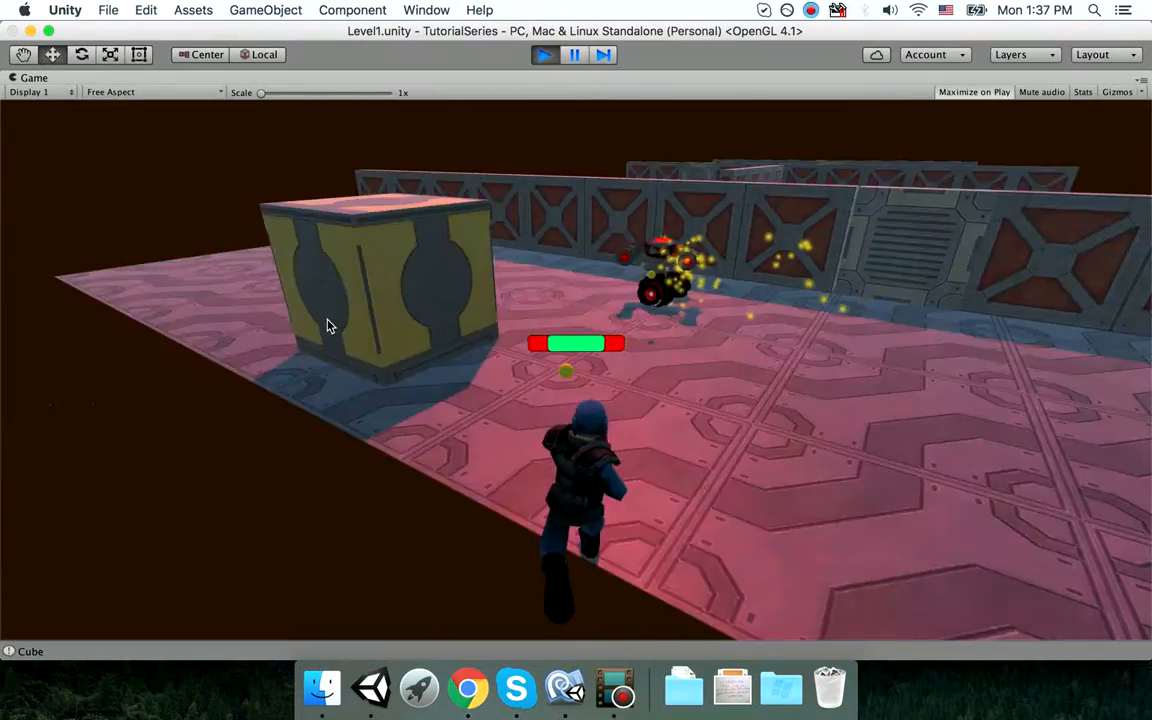
key("s")
left_click(284, 322)
left_click(268, 319)
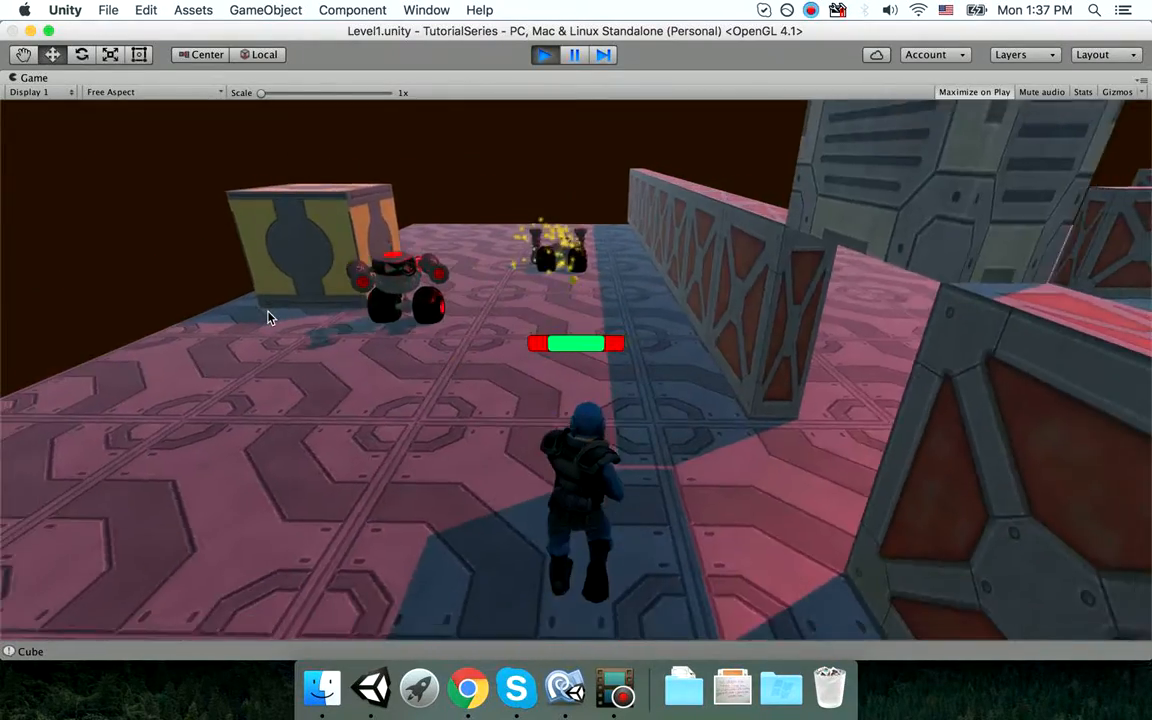
Shoot the second enemy in the cube room while backing away from it.
left_click(219, 316)
key("s")
left_click(221, 316)
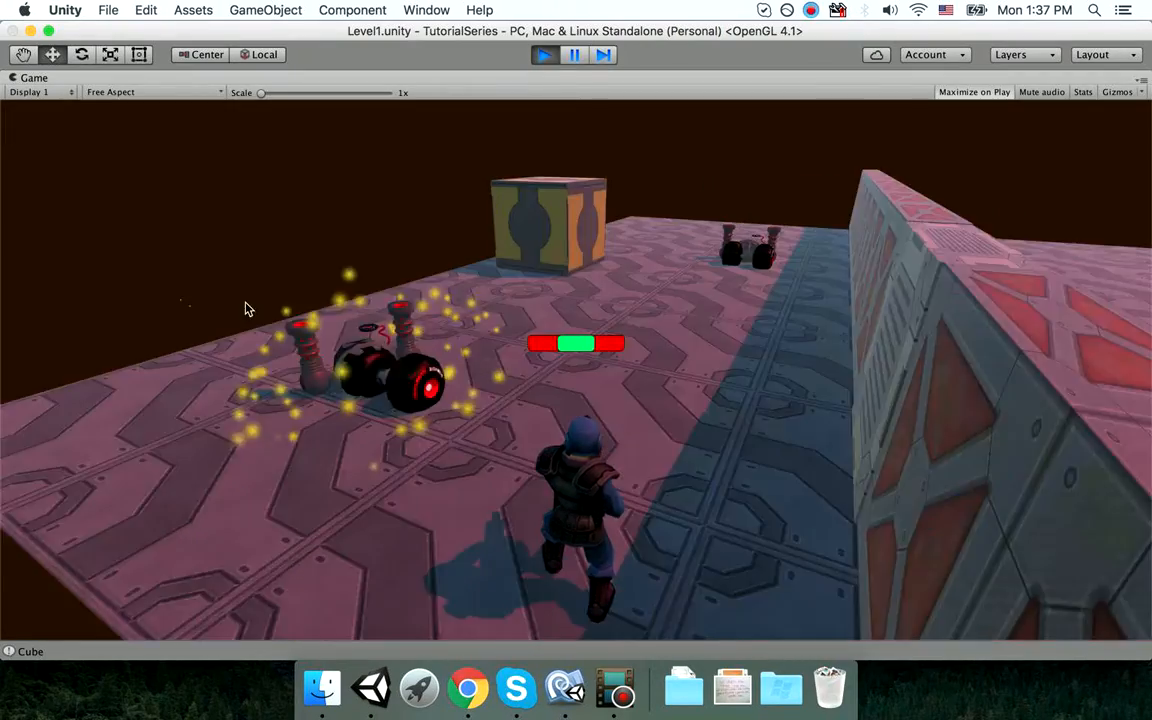
Walk the player around the textured cube to inspect it, and stop the play-test.
key("w")
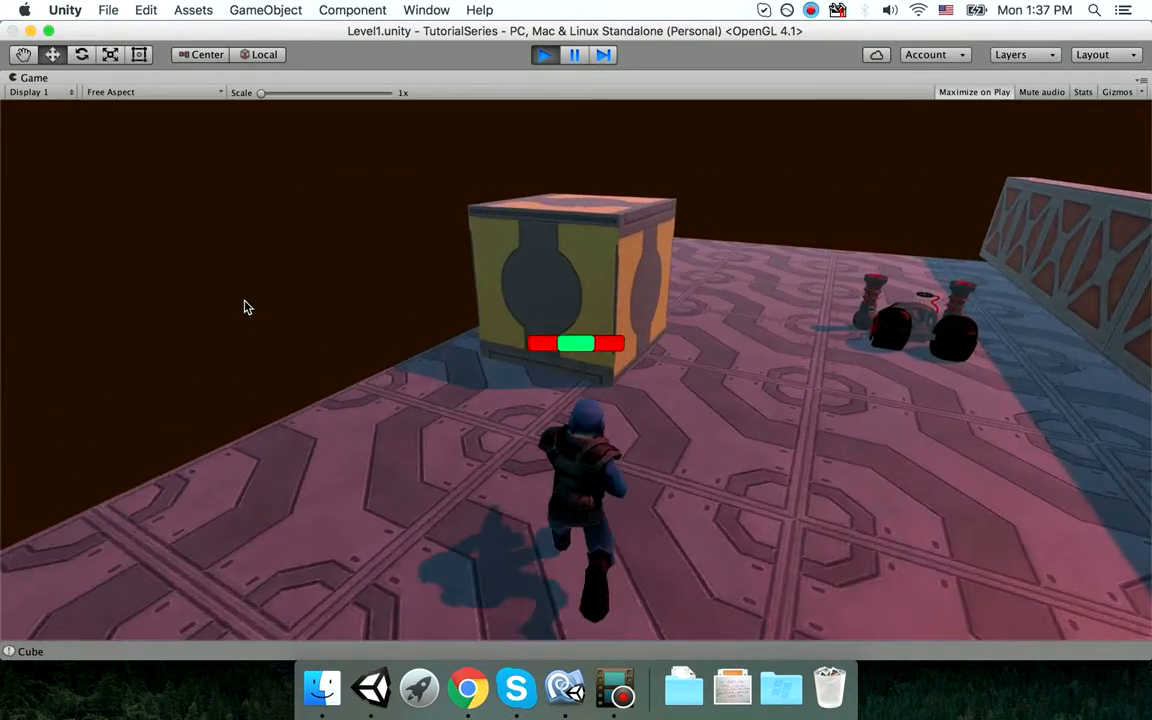
key("w")
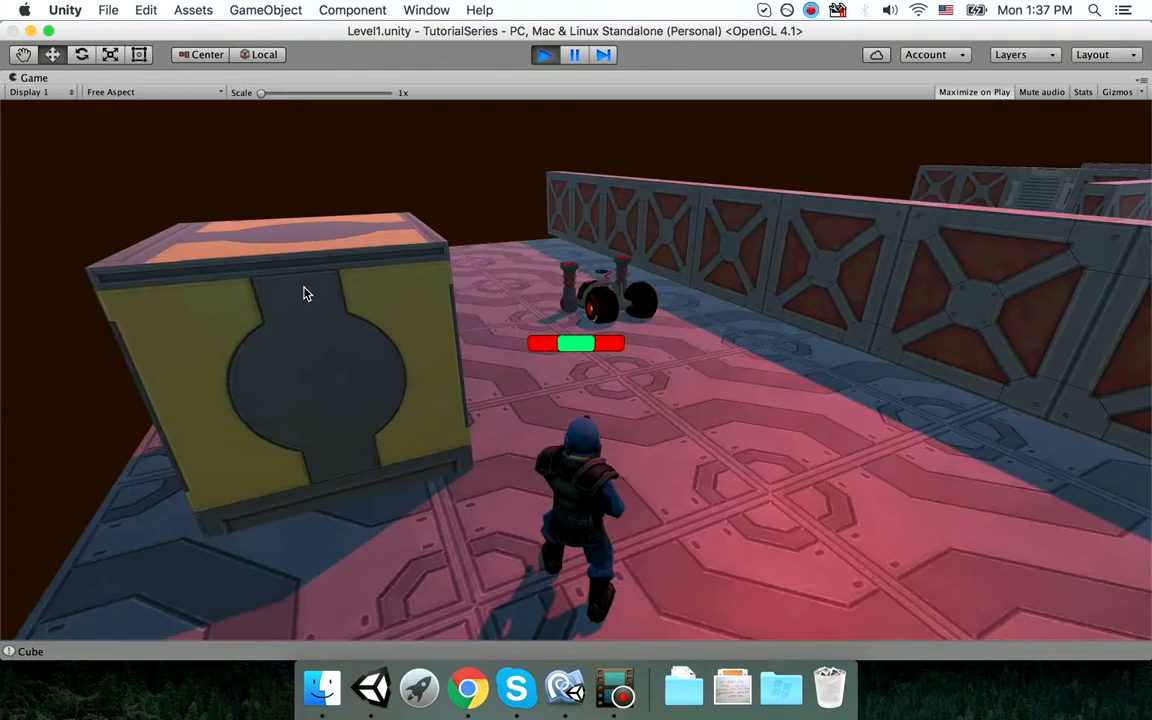
left_click(545, 62)
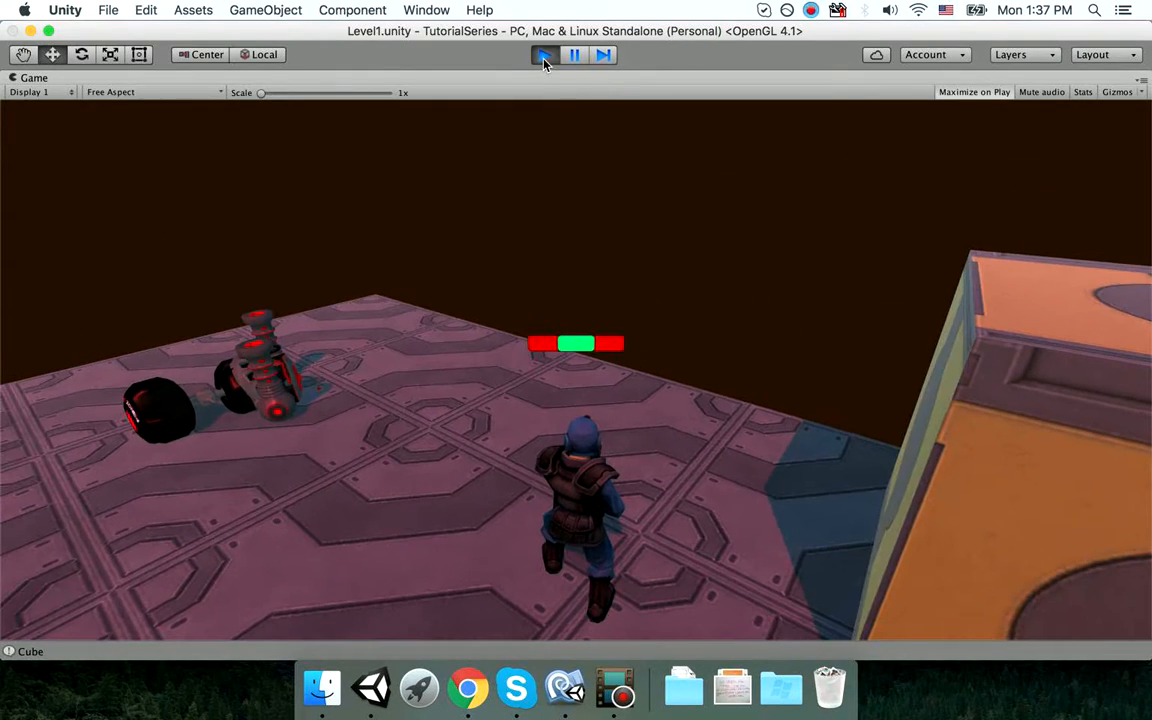